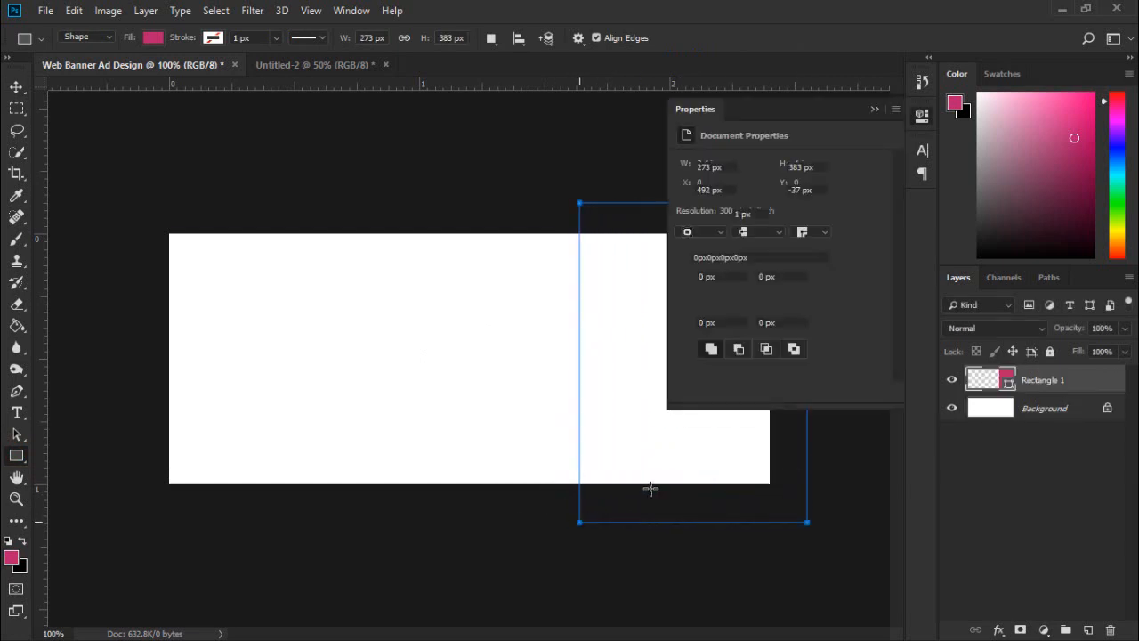
Close the pink rectangle's shape properties without changing its fill, and deselect its layer
left_click(687, 214)
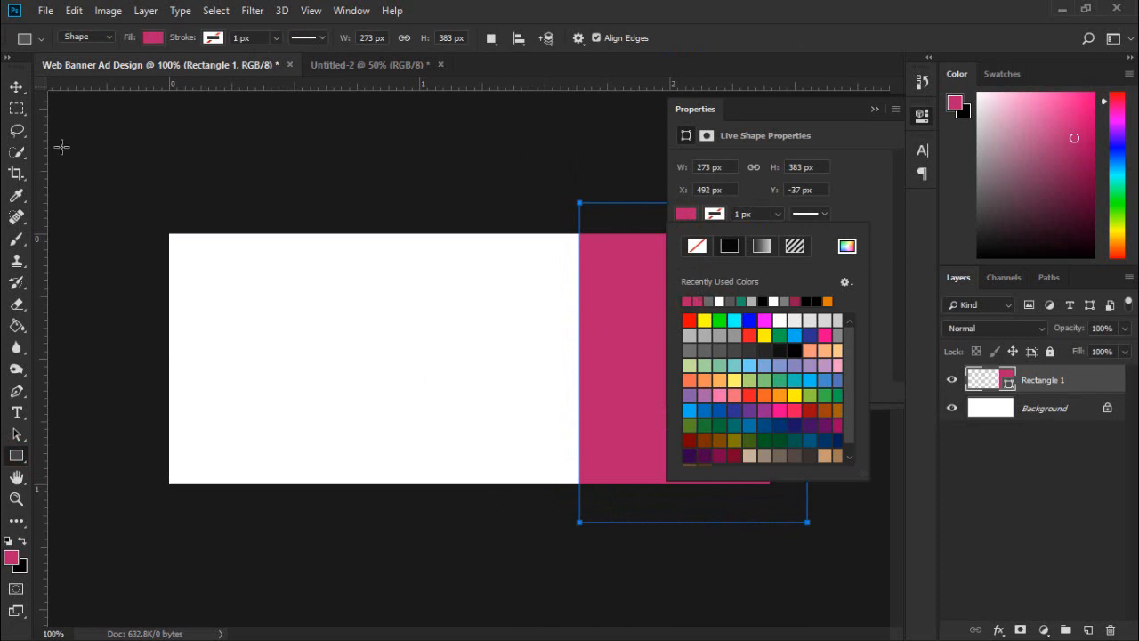
left_click(16, 87)
left_click(874, 110)
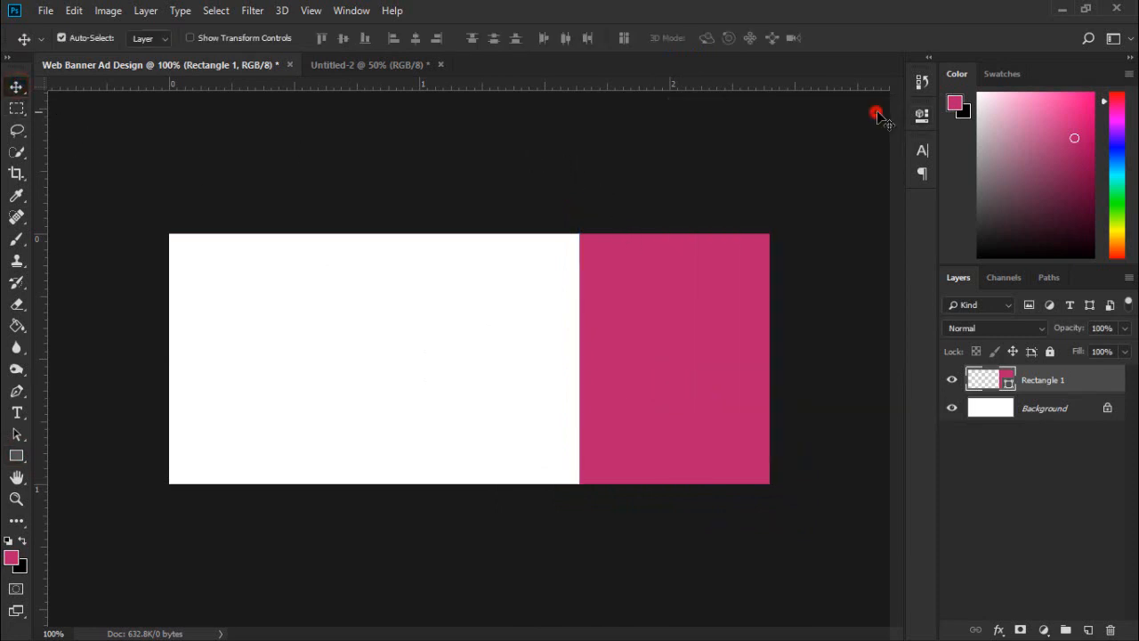
left_click(1069, 463)
left_click(1039, 381)
left_click(1030, 462)
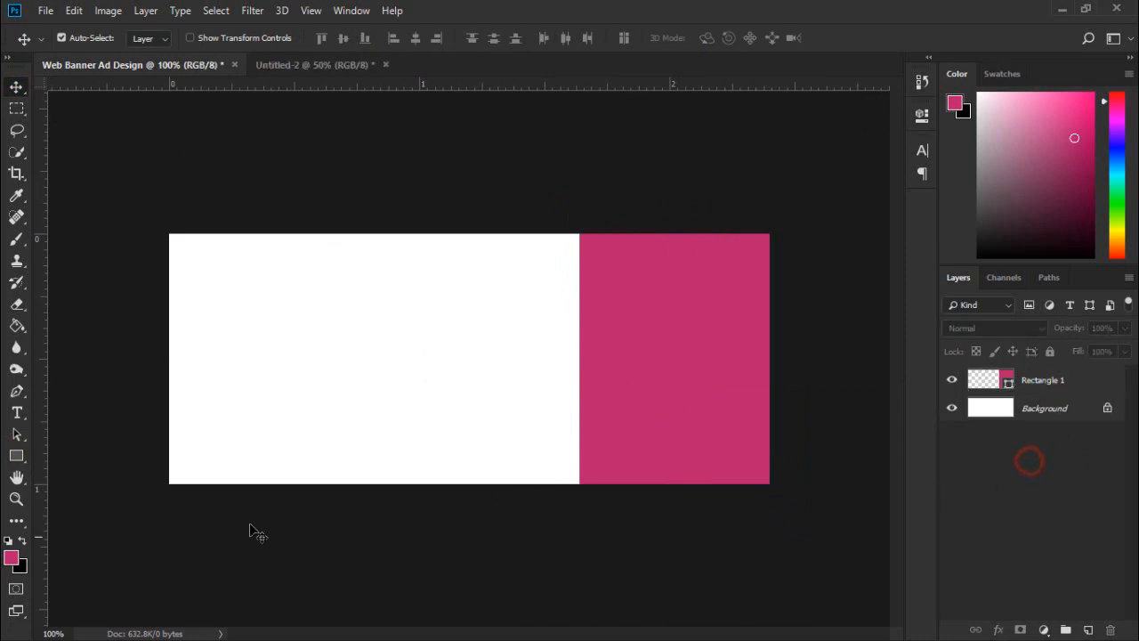
Draw a six-sided polygon about 329 × 380 px over the banner's white area, extending above its upper edge
left_click(16, 454)
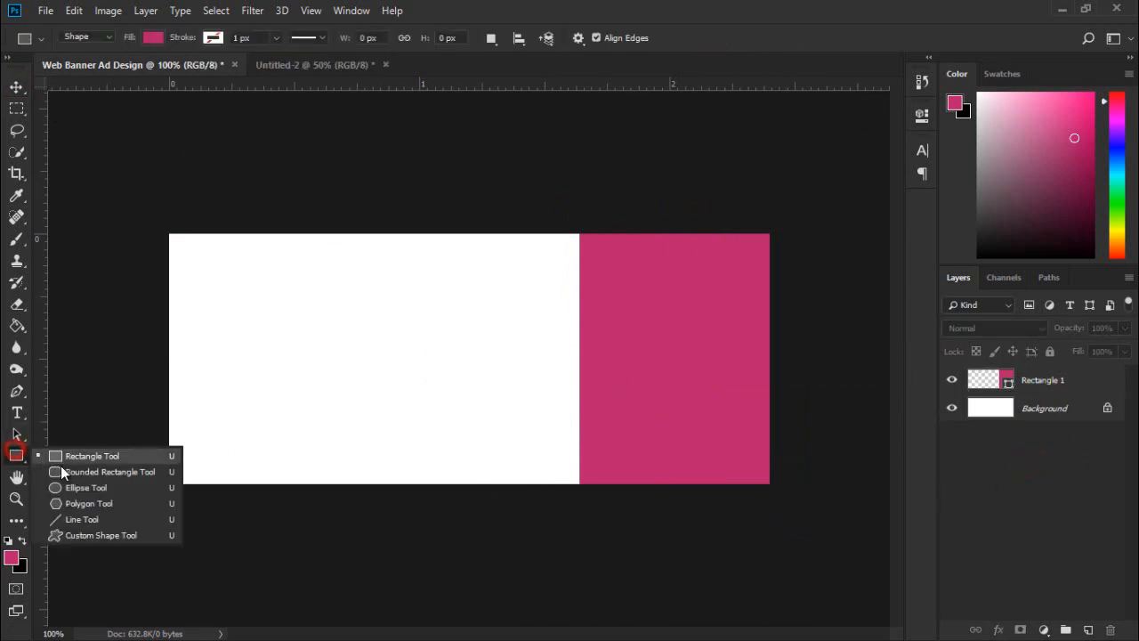
left_click(98, 503)
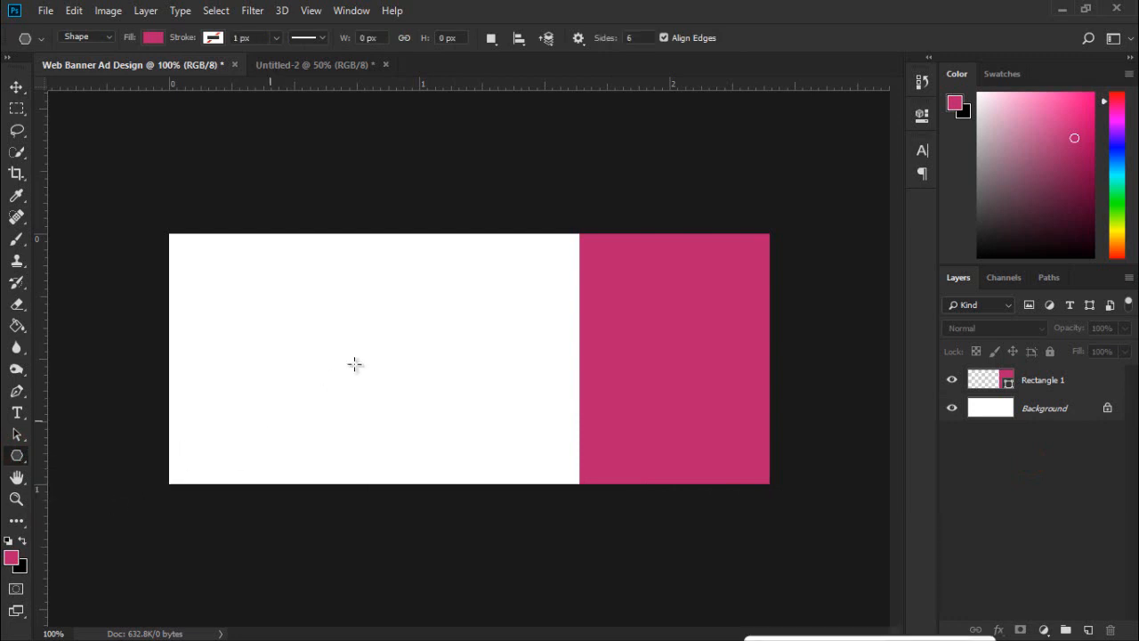
left_click_drag(361, 285, 406, 125)
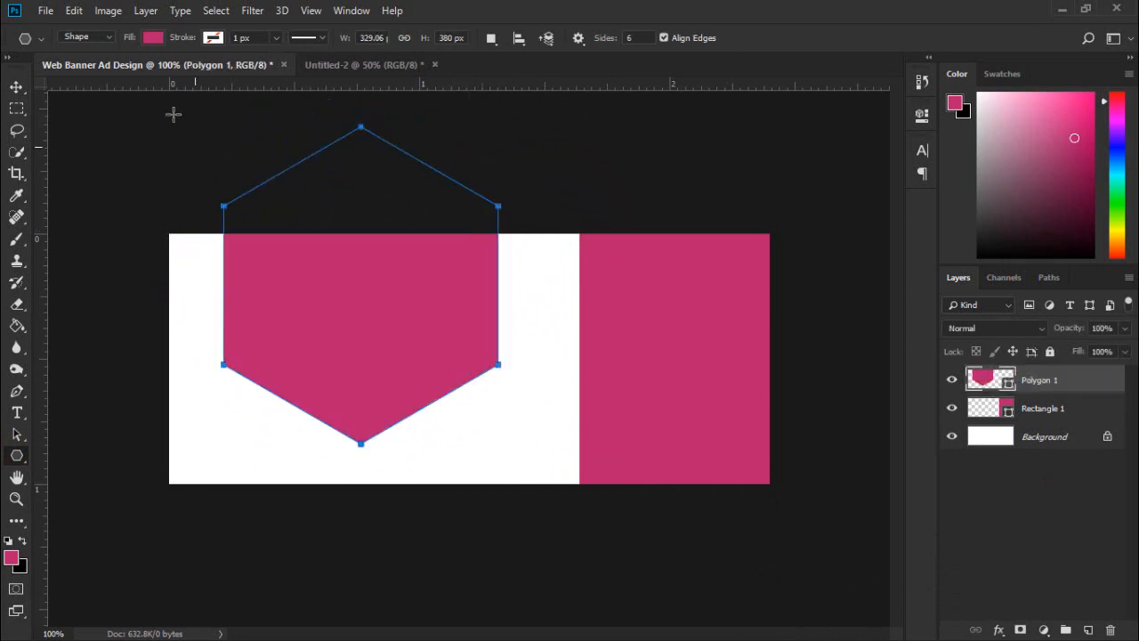
Fill the new hexagon with white and move it so it overlaps the pink rectangle, centred vertically on the banner
left_click(153, 37)
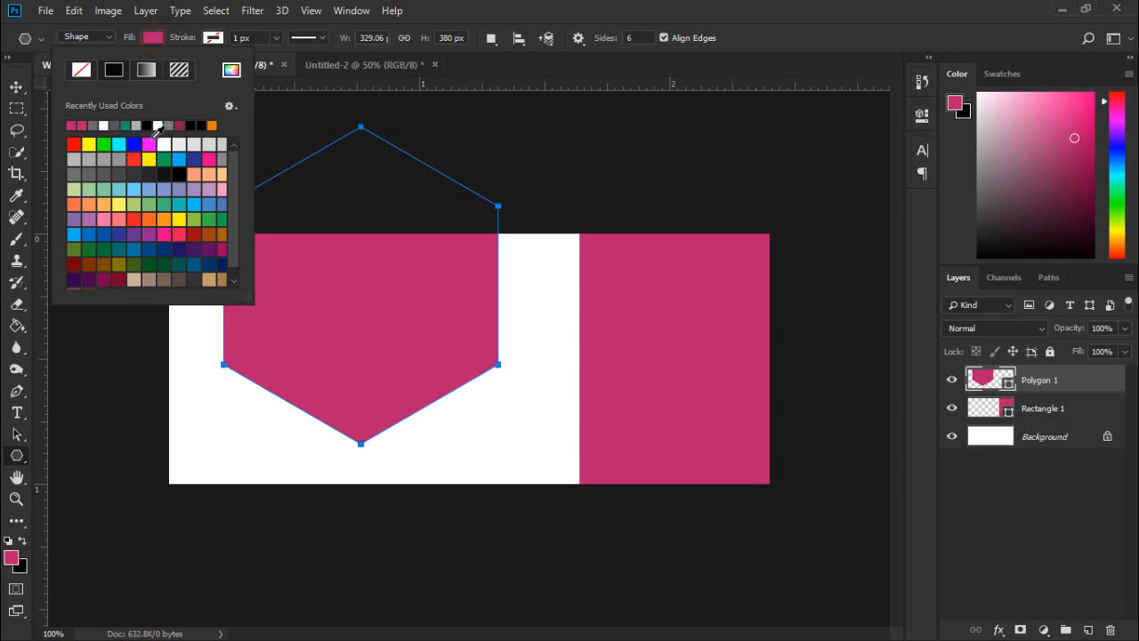
left_click(164, 144)
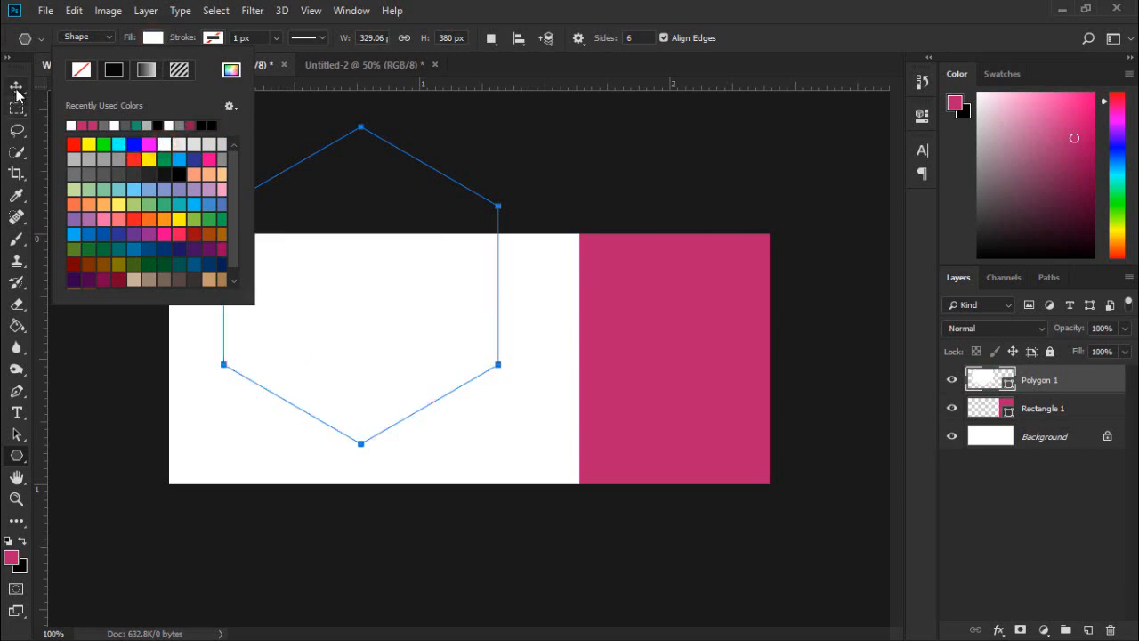
left_click(17, 89)
left_click_drag(391, 305, 593, 381)
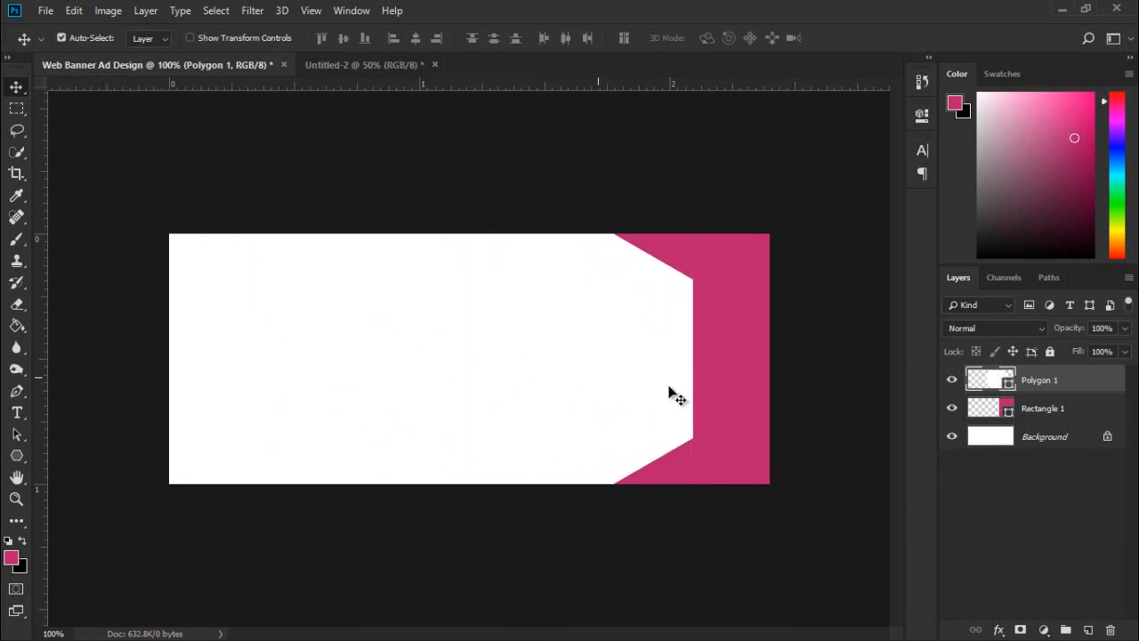
Rasterize the Rectangle 1 and Polygon 1 layers
right_click(1030, 408)
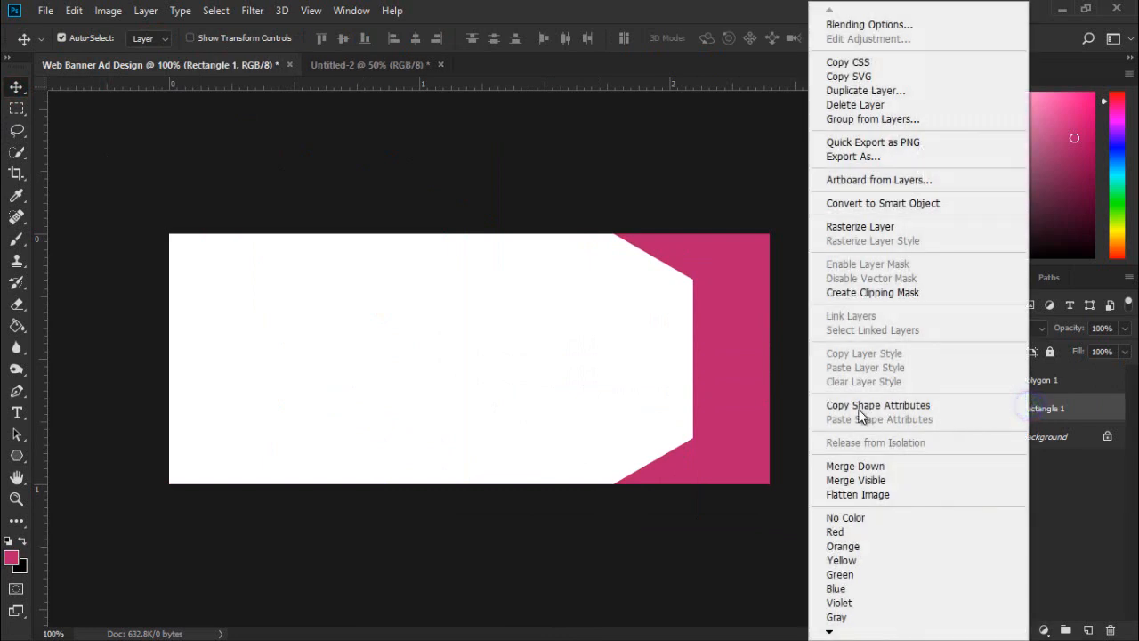
left_click(868, 227)
left_click(1009, 377)
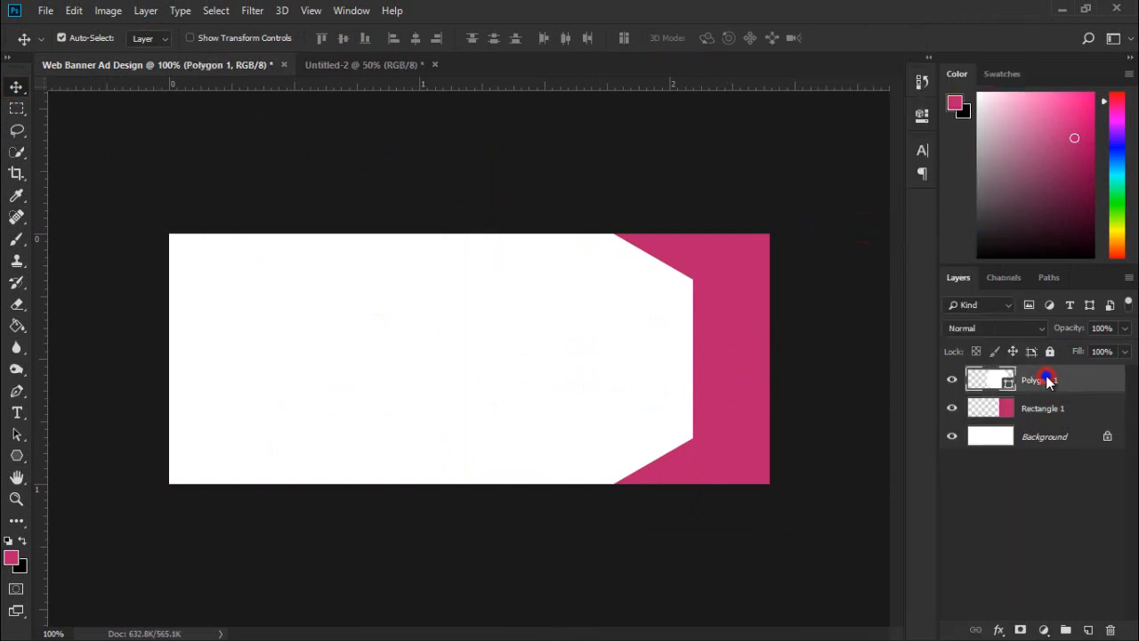
right_click(1045, 377)
left_click(876, 227)
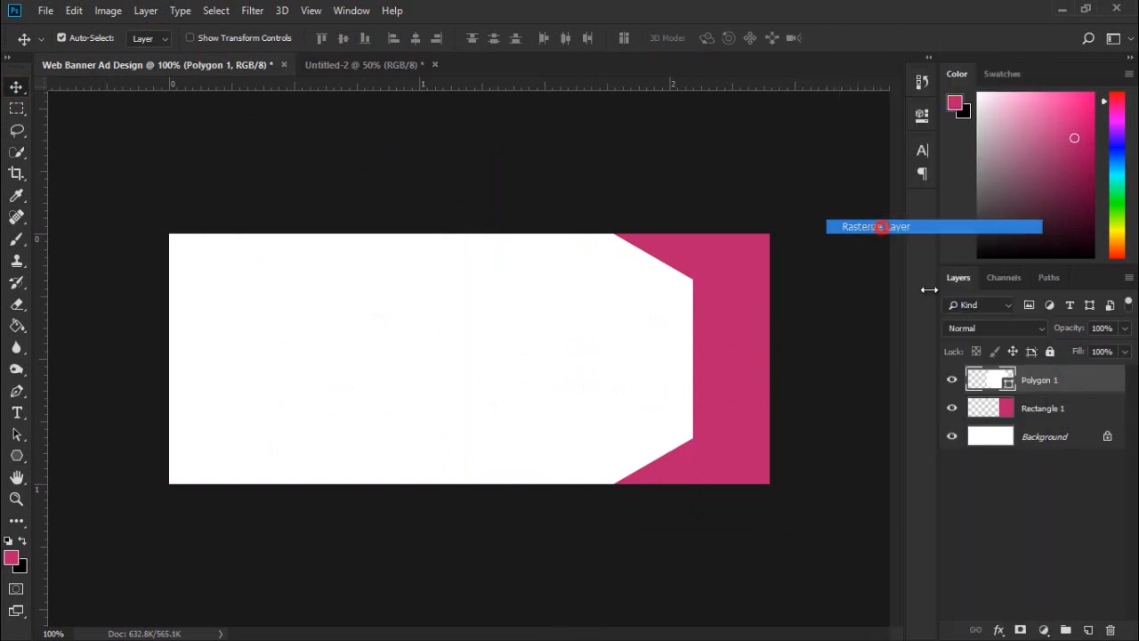
Clip the white Polygon 1 layer to the pink Rectangle 1 layer with a clipping mask, and deselect all layers
right_click(1046, 380)
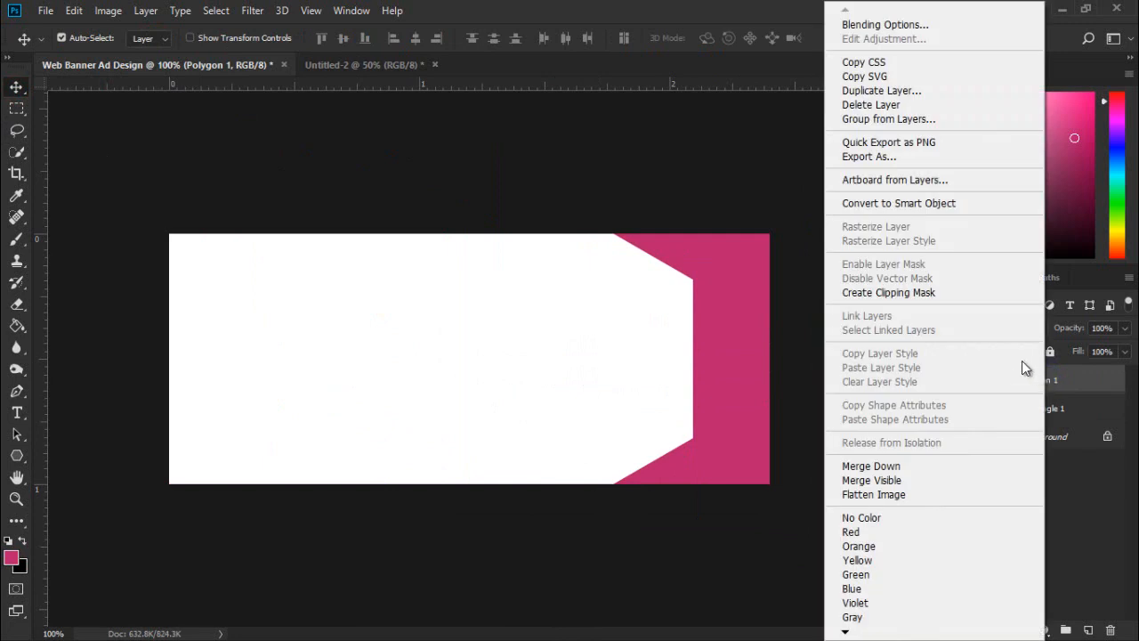
left_click(931, 295)
left_click(1055, 483)
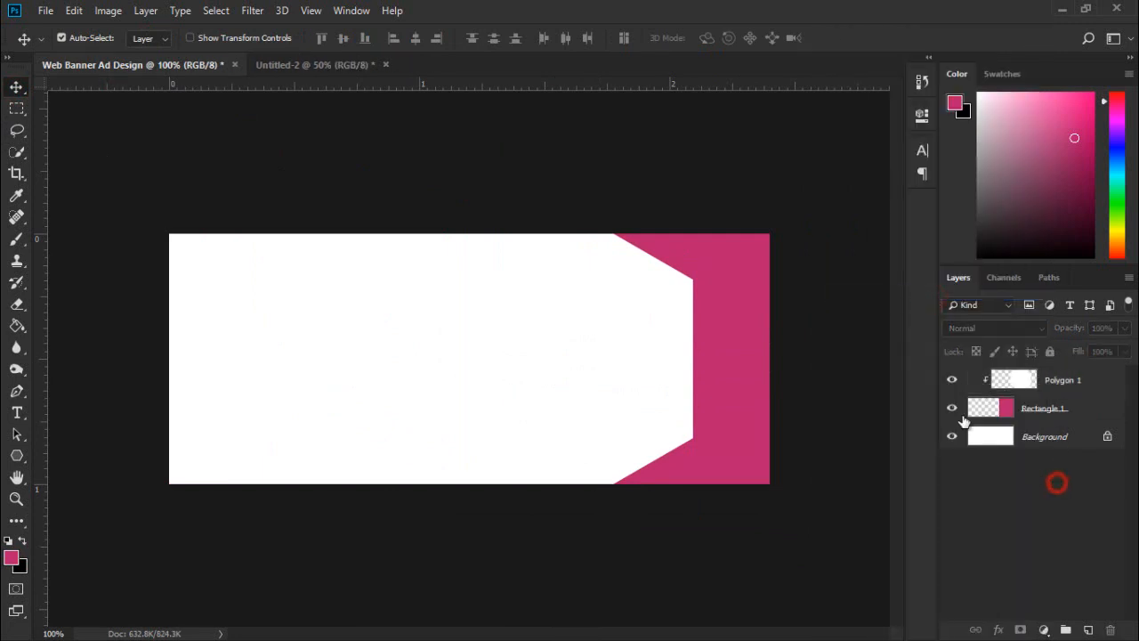
Try filling the Background layer with black using the Paint Bucket tool, and undo the fill
left_click(993, 440)
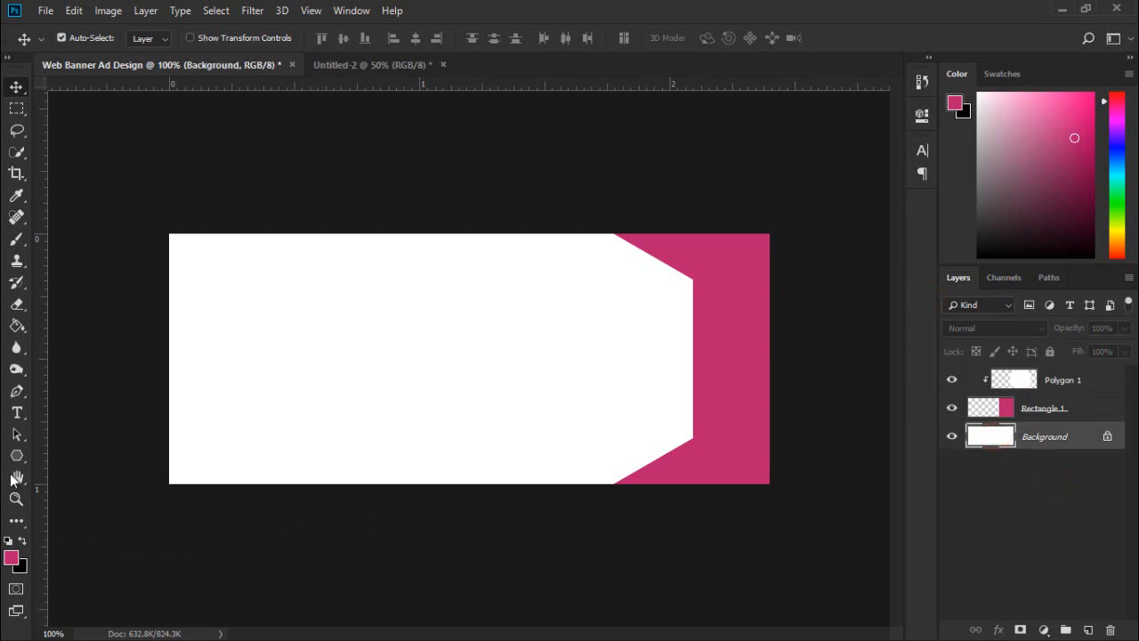
left_click(16, 326)
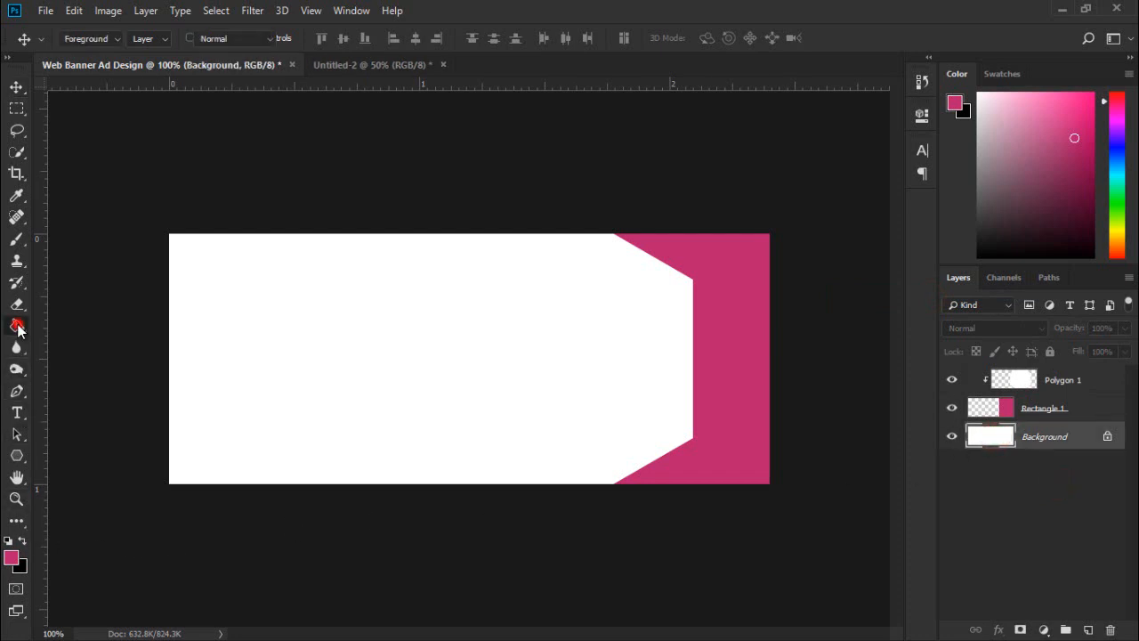
left_click(22, 542)
left_click(207, 416)
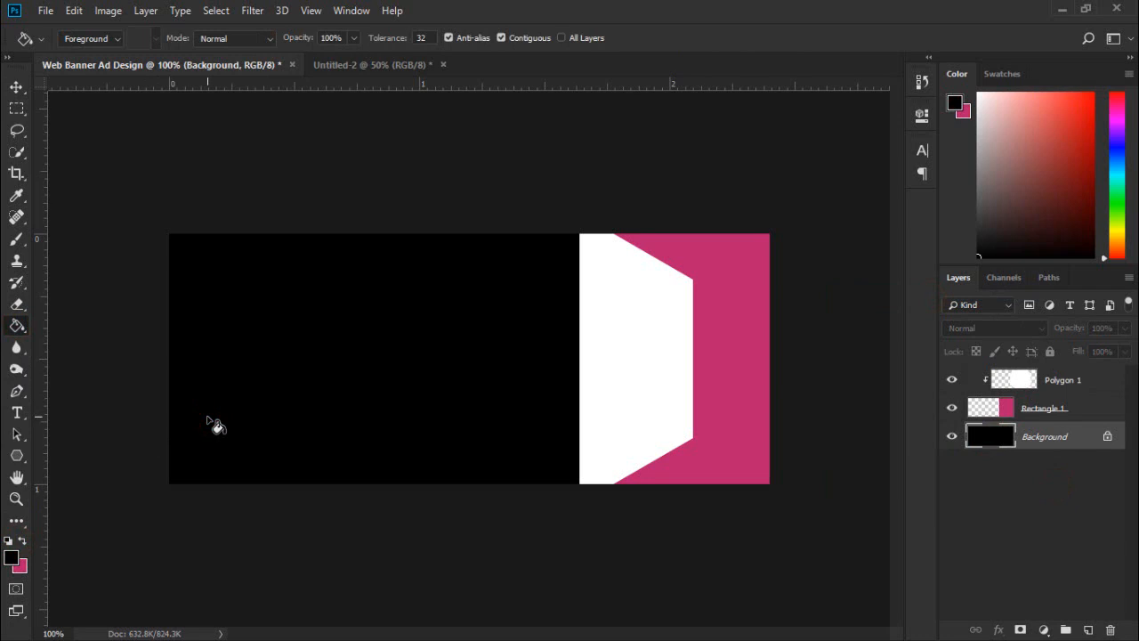
key("ctrl+z")
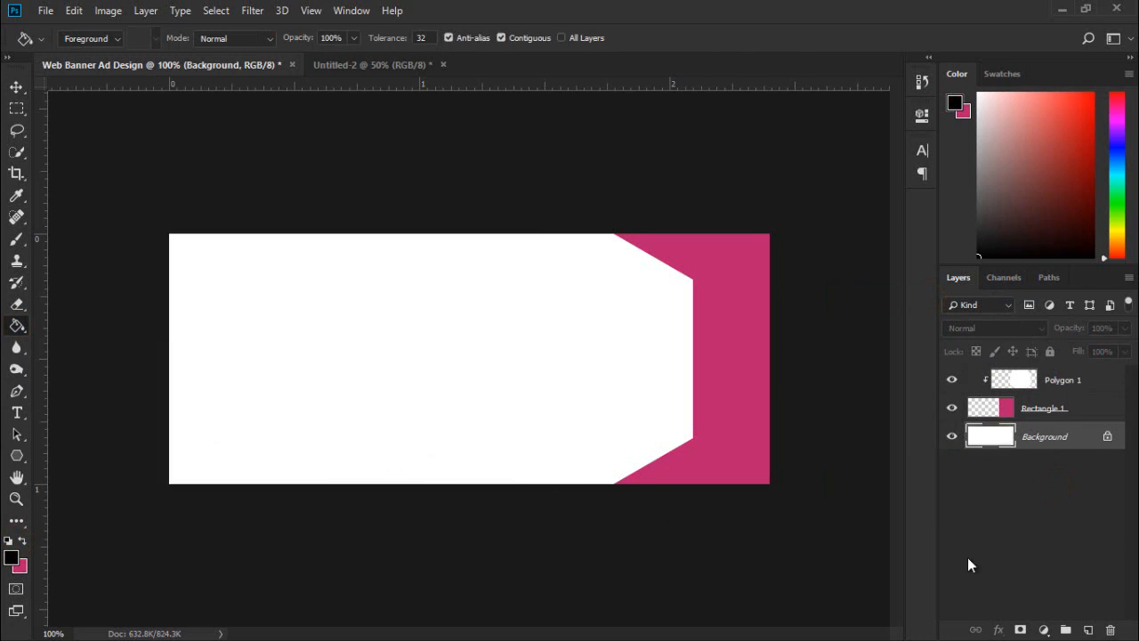
With no layer selected, draw a black six-sided polygon about 244 × 282 px on the banner's white area
left_click(1025, 556)
left_click(1045, 387)
left_click(1025, 540)
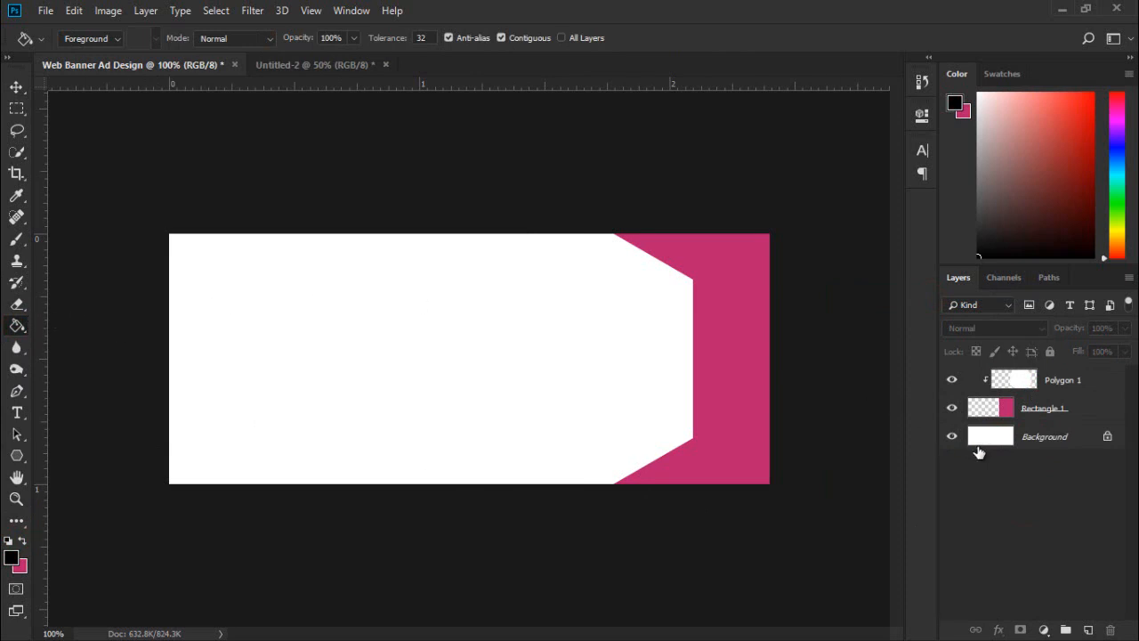
left_click(17, 454)
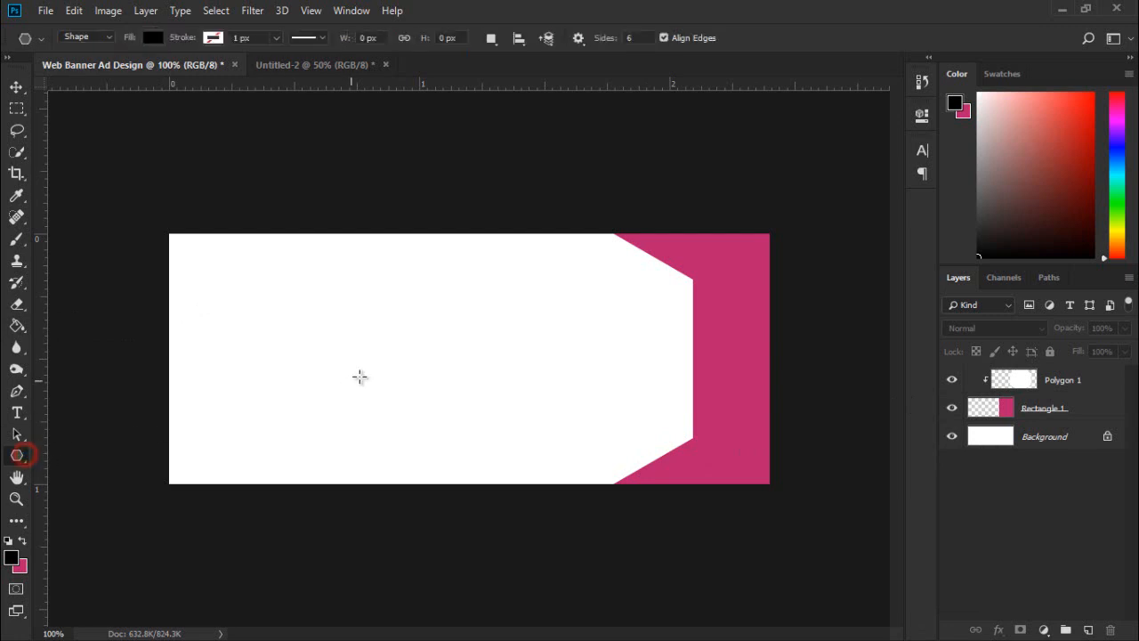
left_click_drag(377, 347, 357, 230)
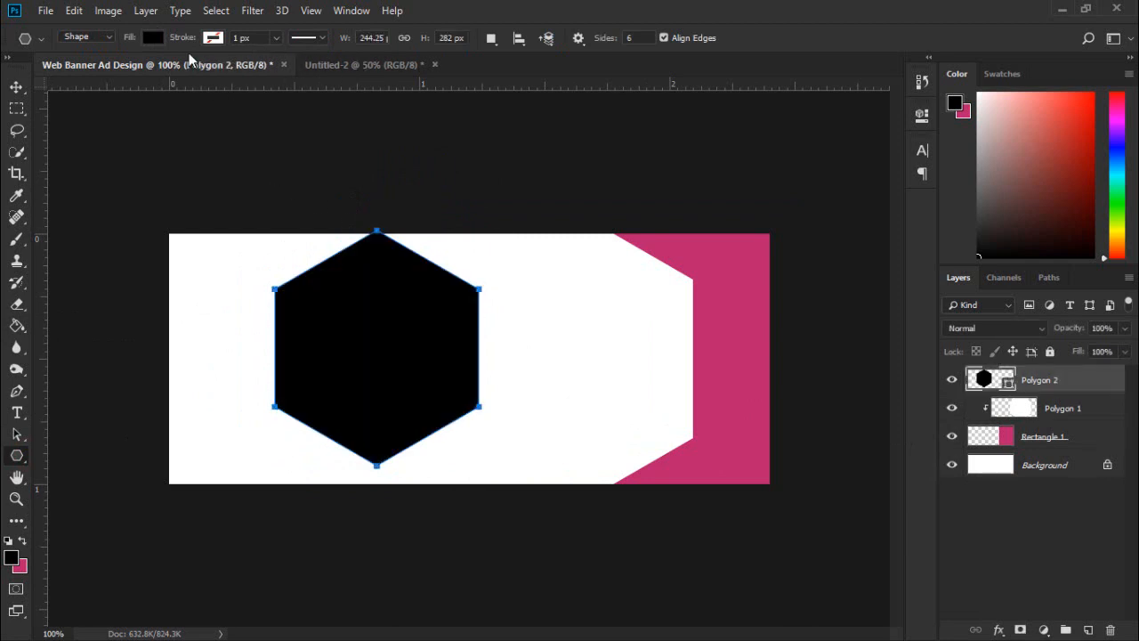
Recolour the black hexagon to the recently used pink and move it inside the clipped white hexagon
left_click(161, 42)
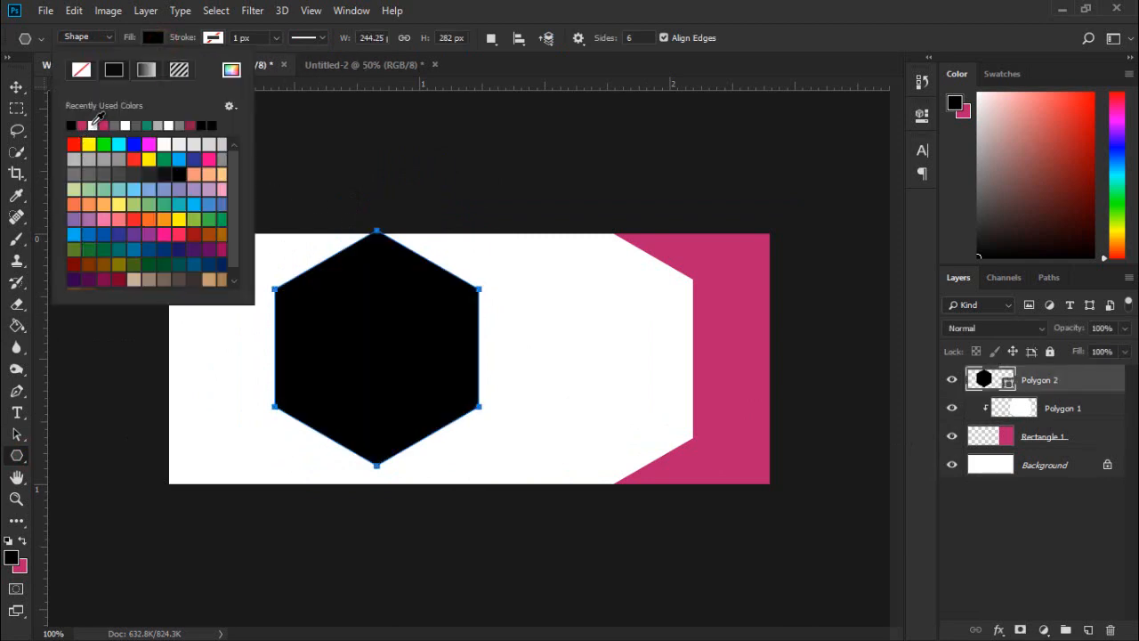
left_click(82, 124)
left_click(16, 87)
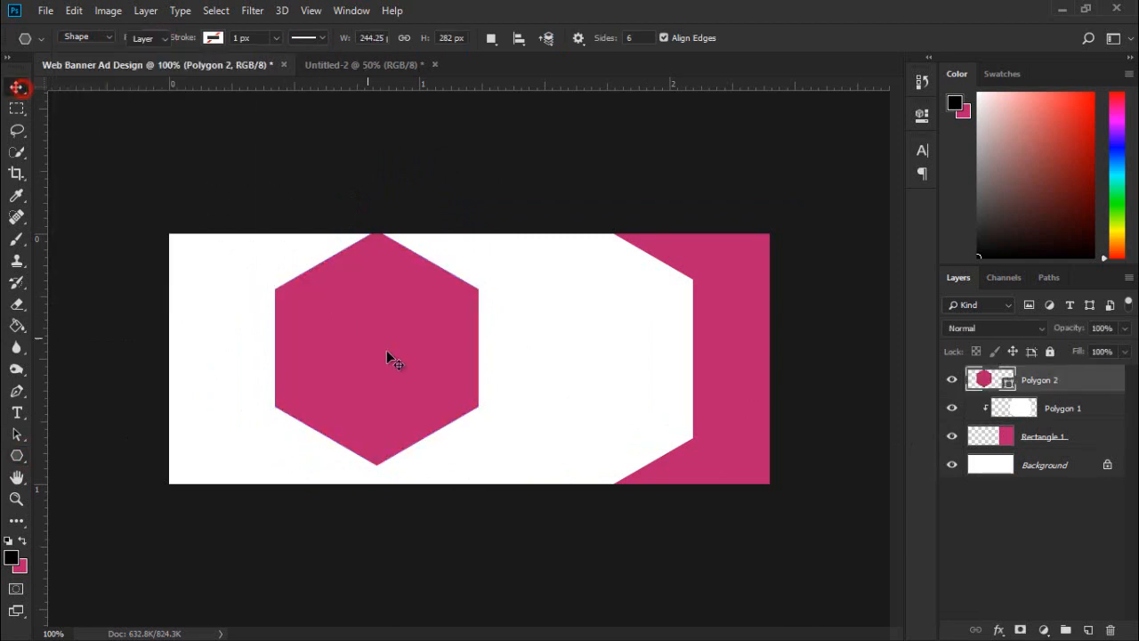
left_click_drag(387, 350, 598, 374)
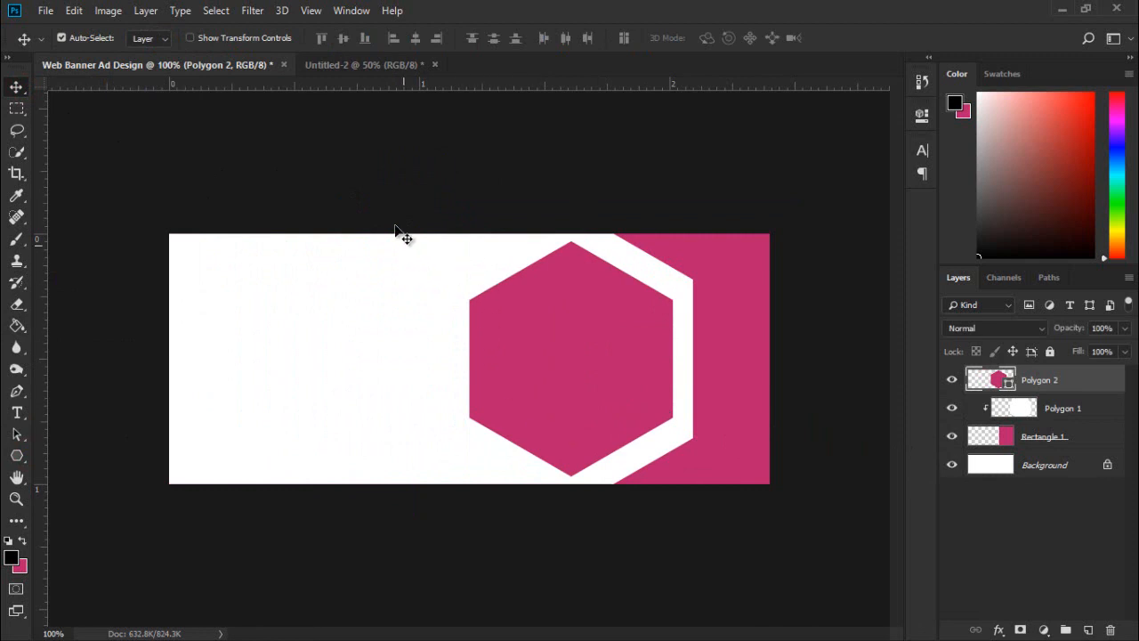
Scale the pink hexagon proportionally to 95.39% and shift it slightly left, away from the white shape's right edge
left_click(244, 38)
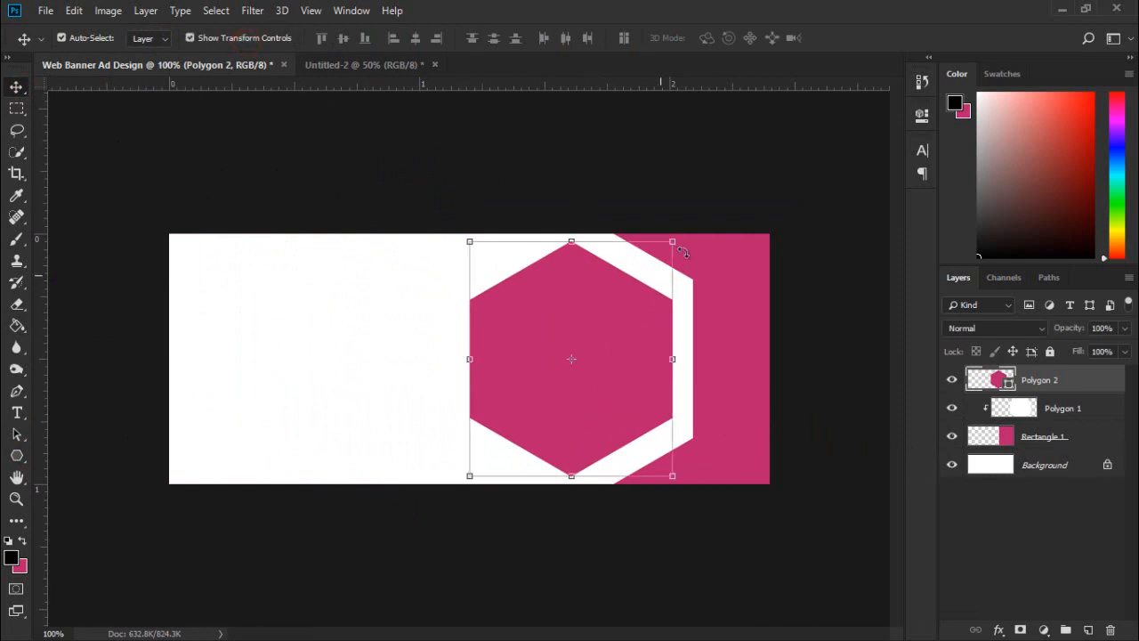
mouse_move(678, 237)
left_mouse_down()
mouse_move(687, 225)
mouse_move(668, 247)
left_mouse_up()
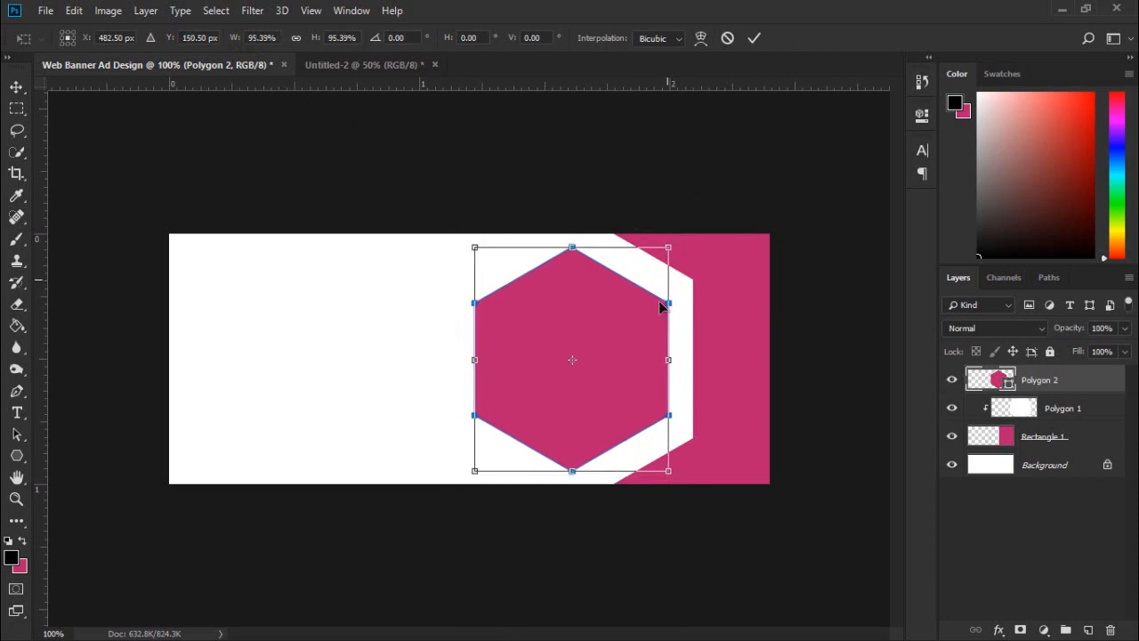
left_click_drag(660, 306, 643, 312)
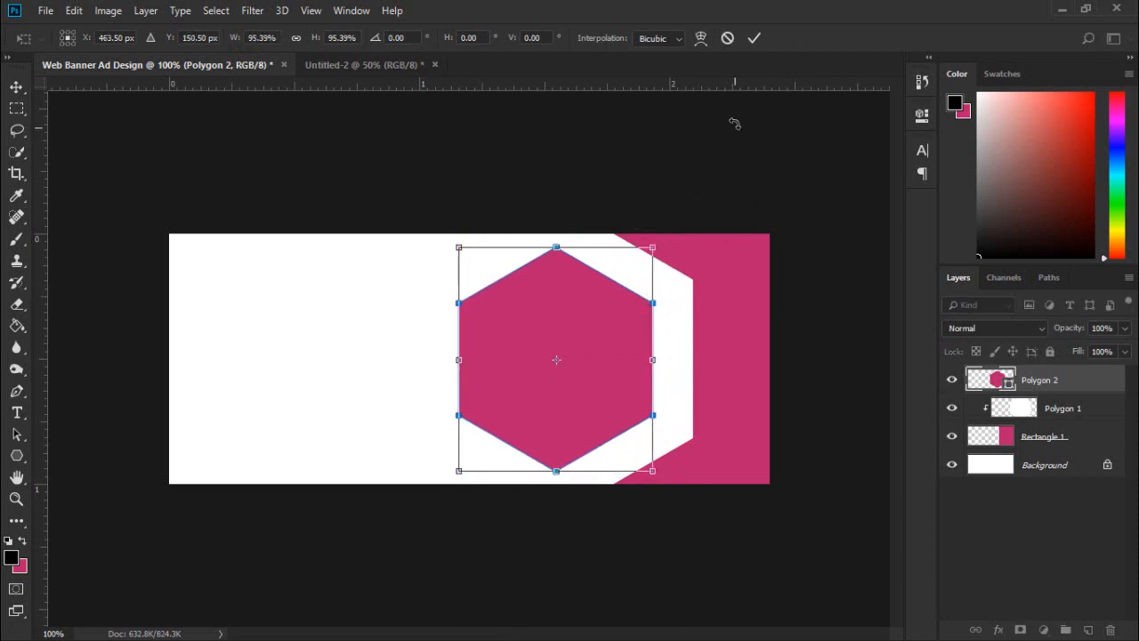
left_click(753, 37)
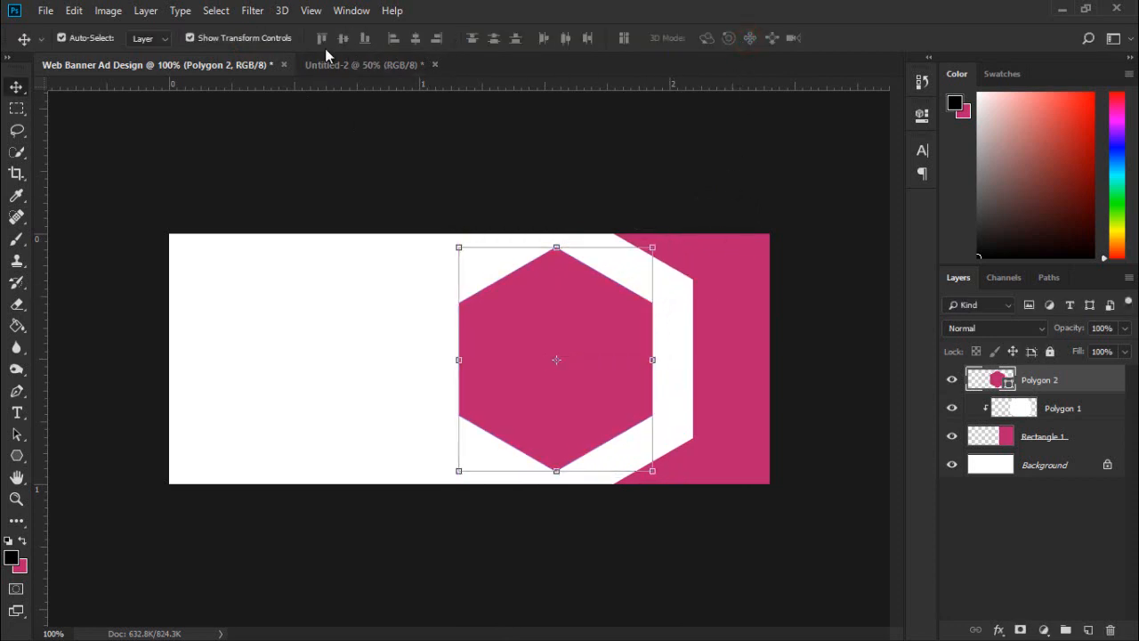
Hide the transform controls and nudge the pink hexagon right to balance its gap to the surrounding pink area
left_click(261, 40)
key("Right")
key("Right")
key("Right")
key("Right")
key("Right")
key("Right")
key("Right")
key("Right")
key("Right")
key("Right")
key("Right")
key("Right")
key("Right")
key("Right")
key("Right")
key("Right")
key("Right")
key("Right")
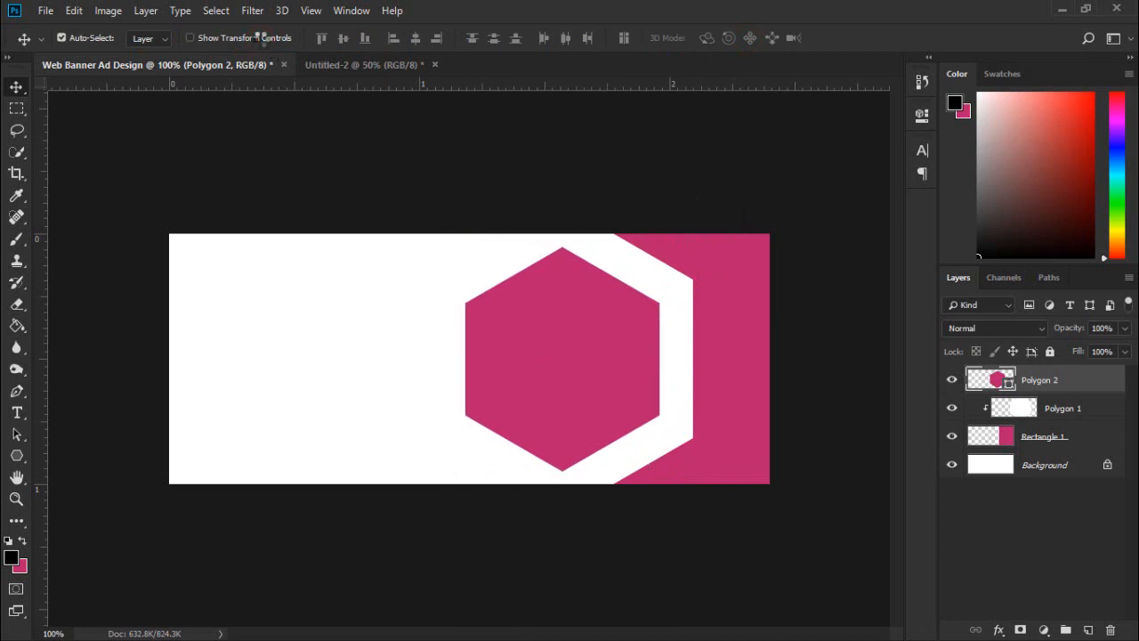
key("Right")
key("Right")
key("Right")
key("Right")
key("Right")
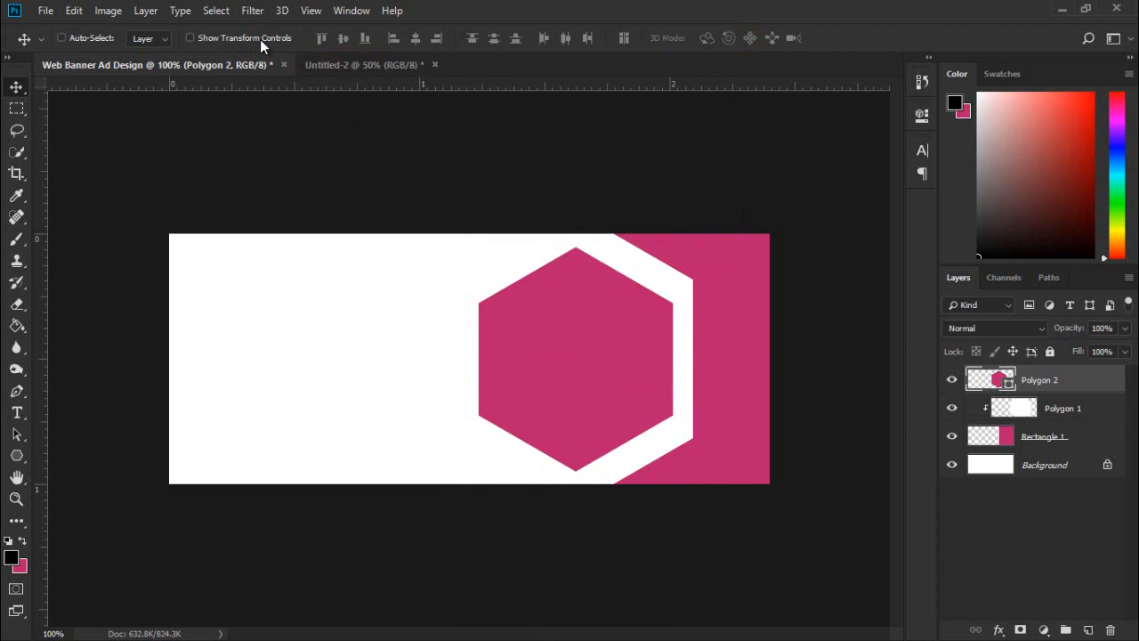
key("ctrl+minus")
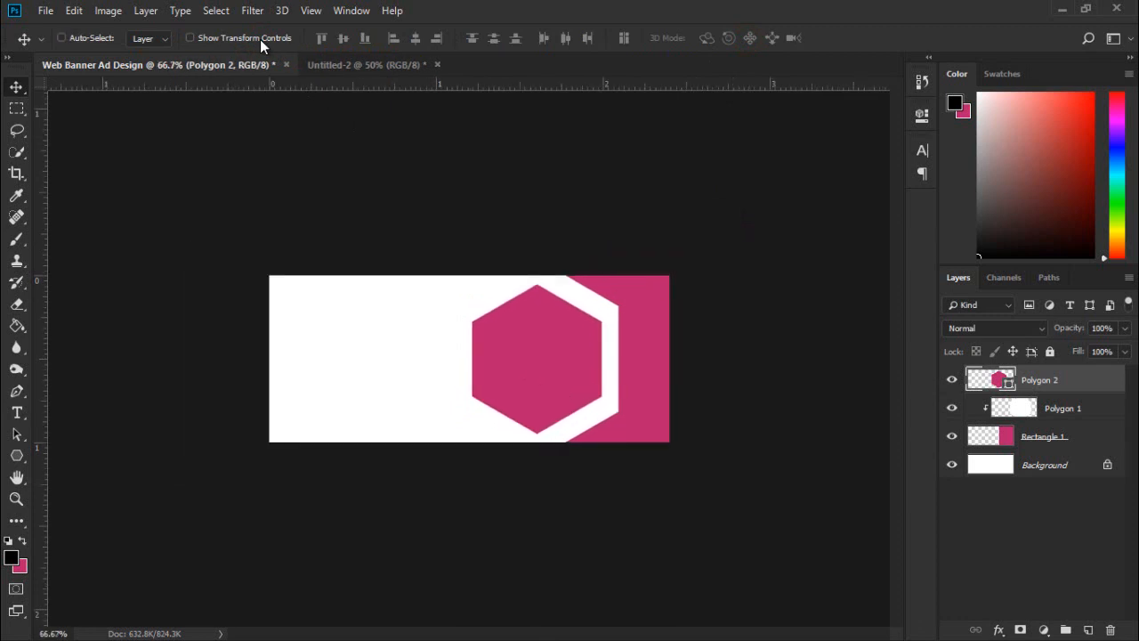
key("ctrl+plus")
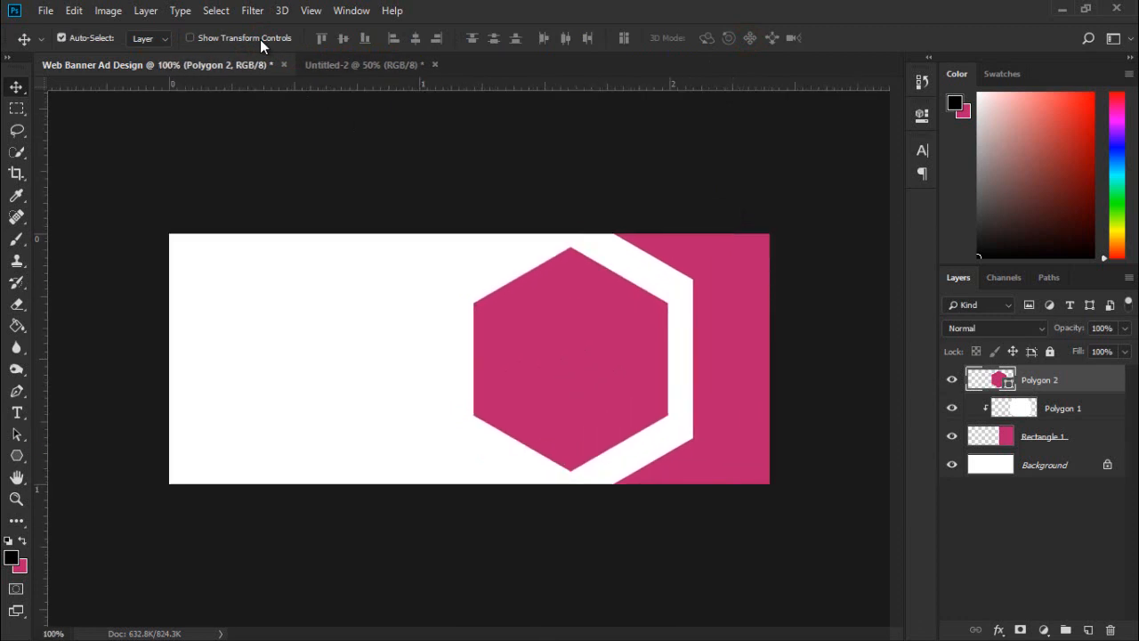
Open the image adult-analyzing-brainstorming-1080865.jpg from the Downloads folder
left_click(44, 10)
left_click(46, 43)
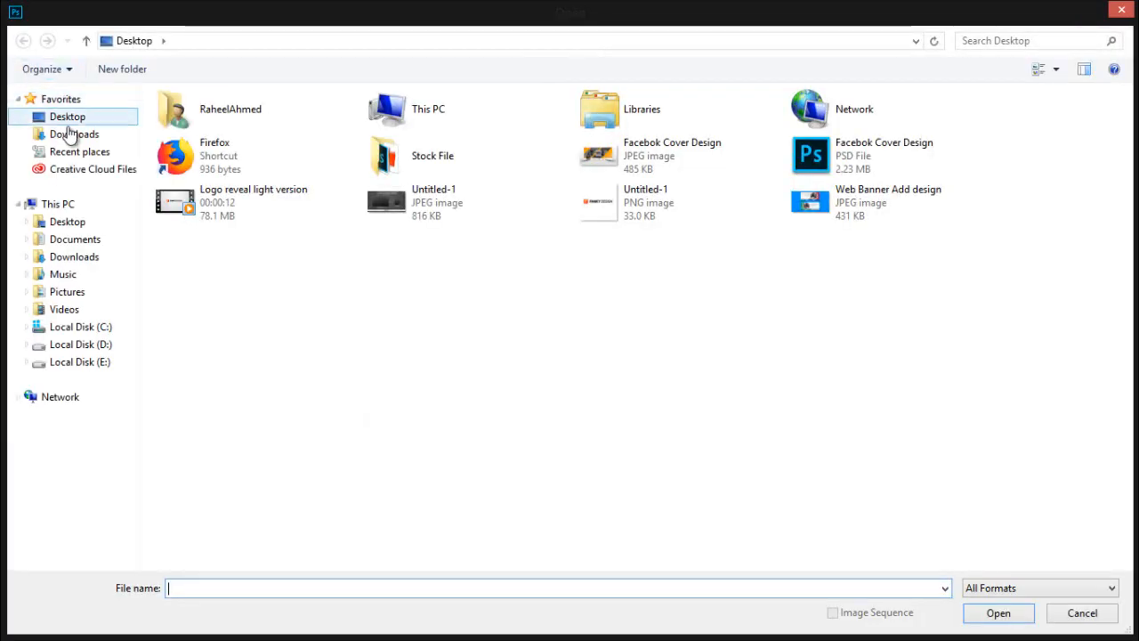
left_click(71, 133)
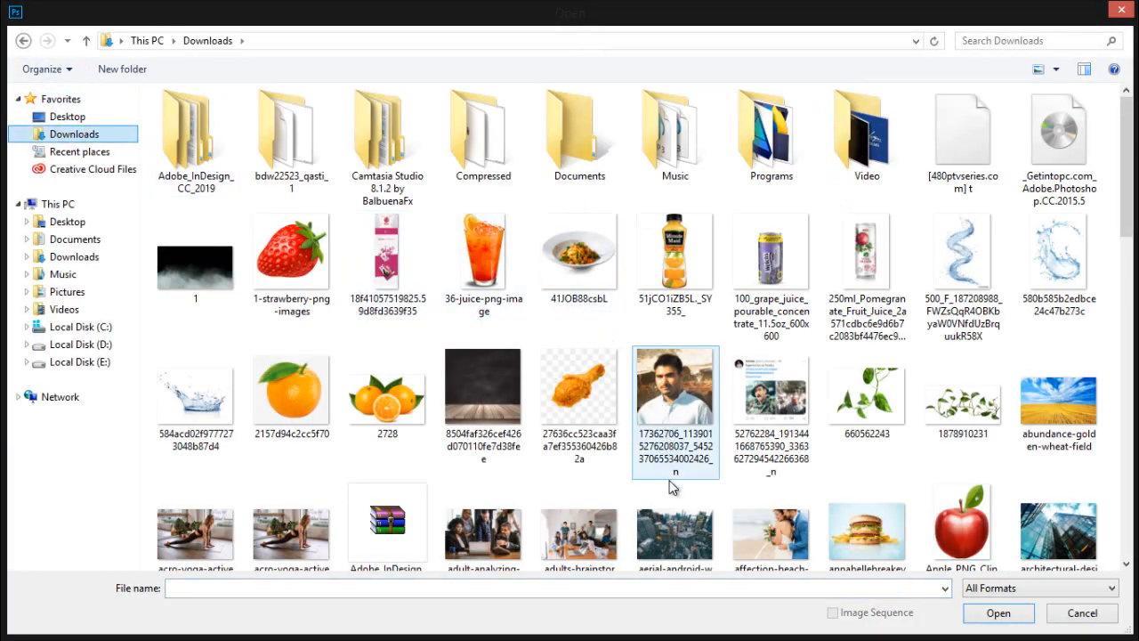
double_click(491, 529)
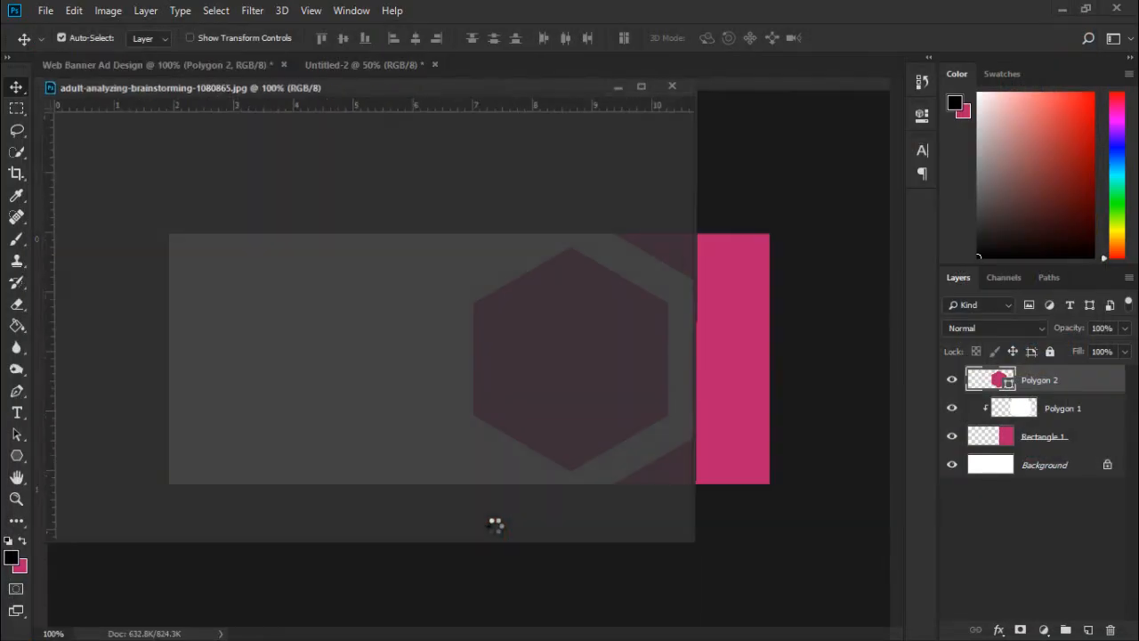
Copy the stock photo into the Web Banner Ad Design document and close the source image
left_click_drag(592, 343, 724, 317)
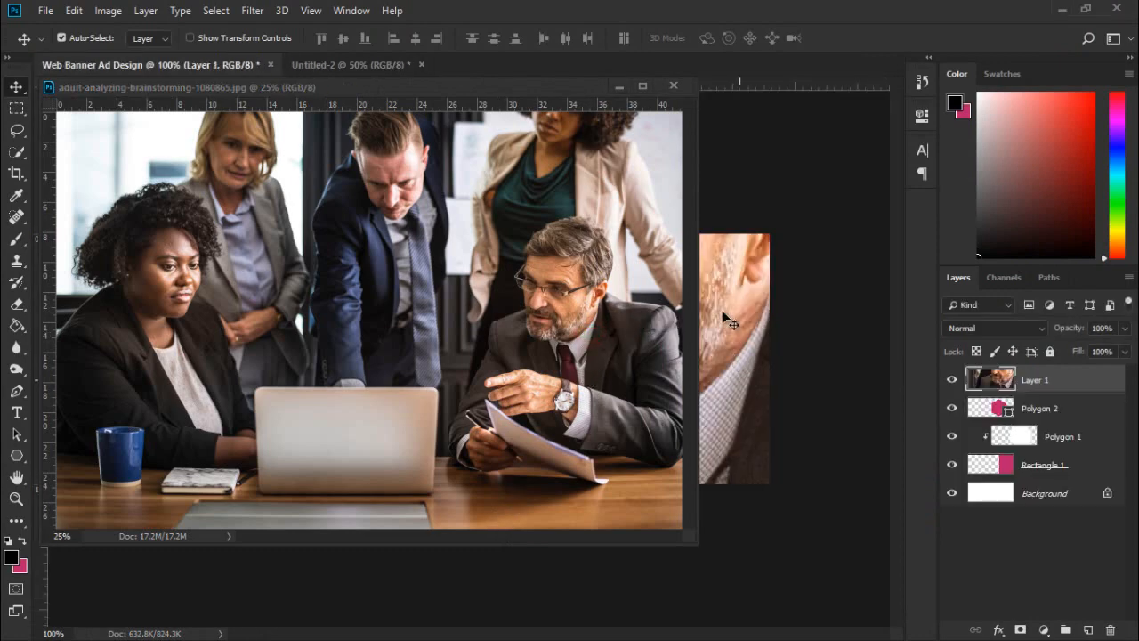
left_click(667, 86)
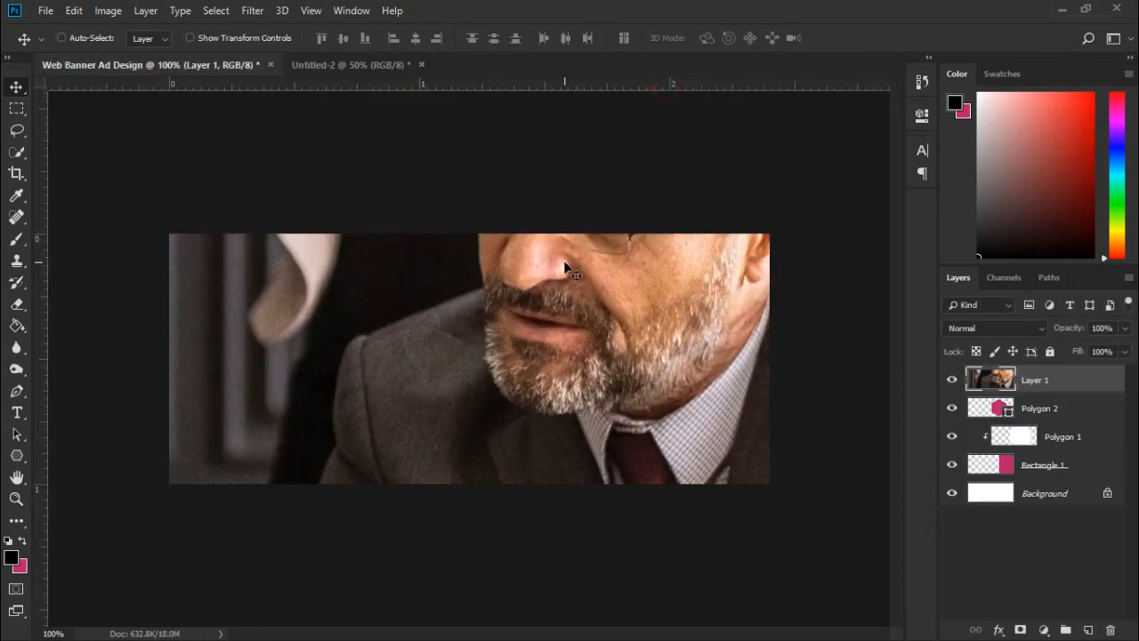
Show the transform controls and scale the pasted photo down to about 22.4%
key("ctrl+minus")
key("ctrl+minus")
key("ctrl+minus")
key("ctrl+minus")
key("ctrl+minus")
key("ctrl+minus")
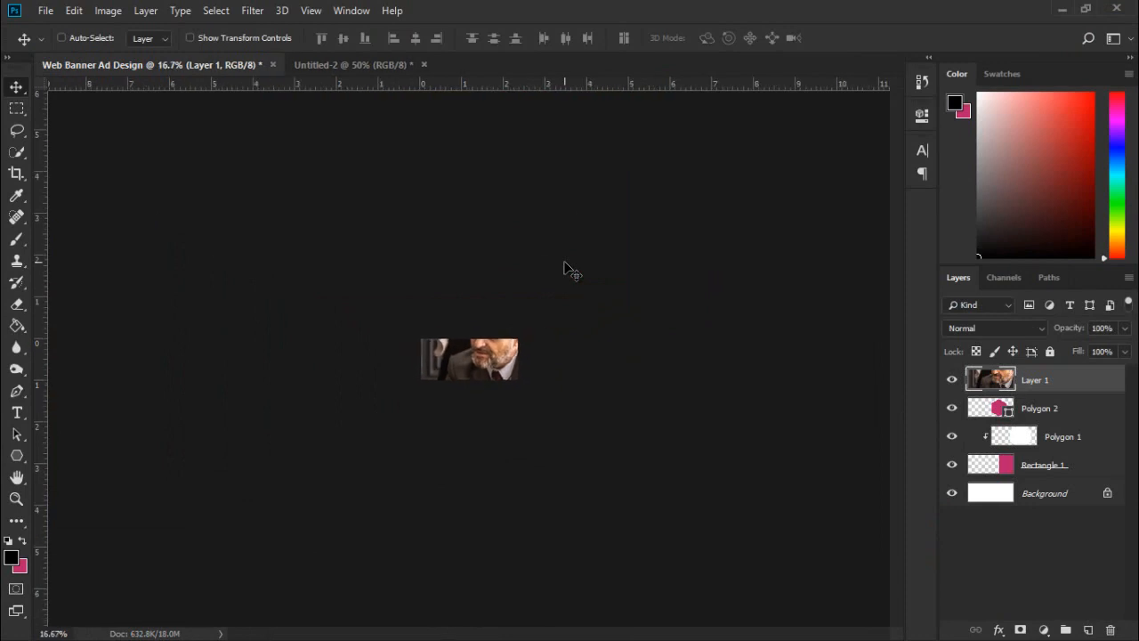
left_click(222, 37)
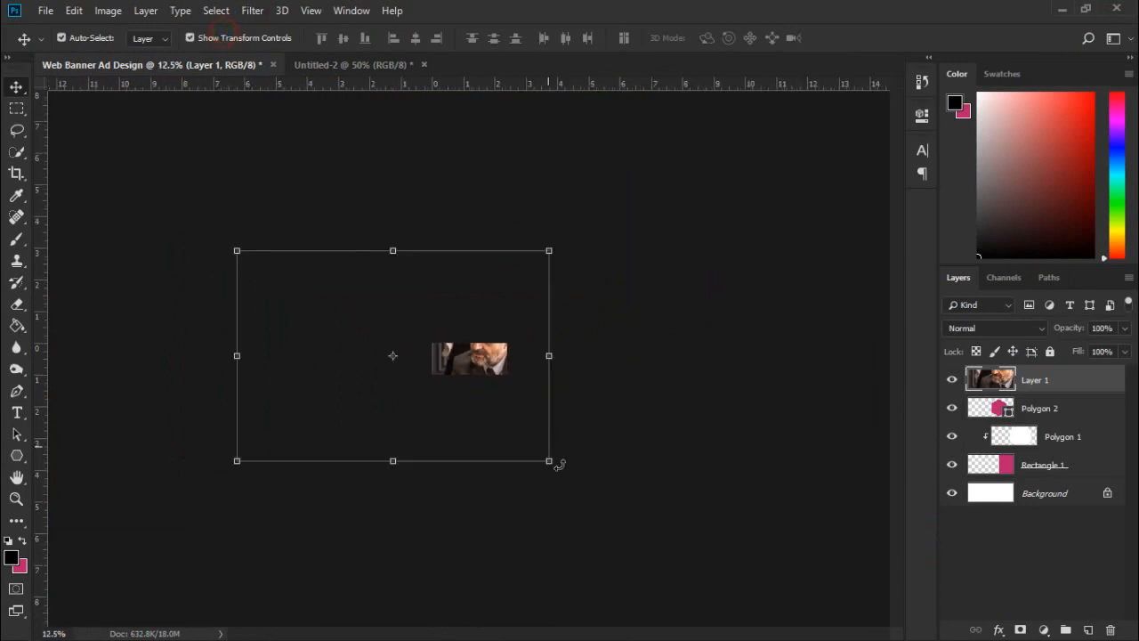
left_click_drag(554, 468, 459, 336)
Move the photo over the pink hexagon and scale it proportionally about its centre to 14.50%
key("ctrl+plus")
key("ctrl+plus")
key("ctrl+plus")
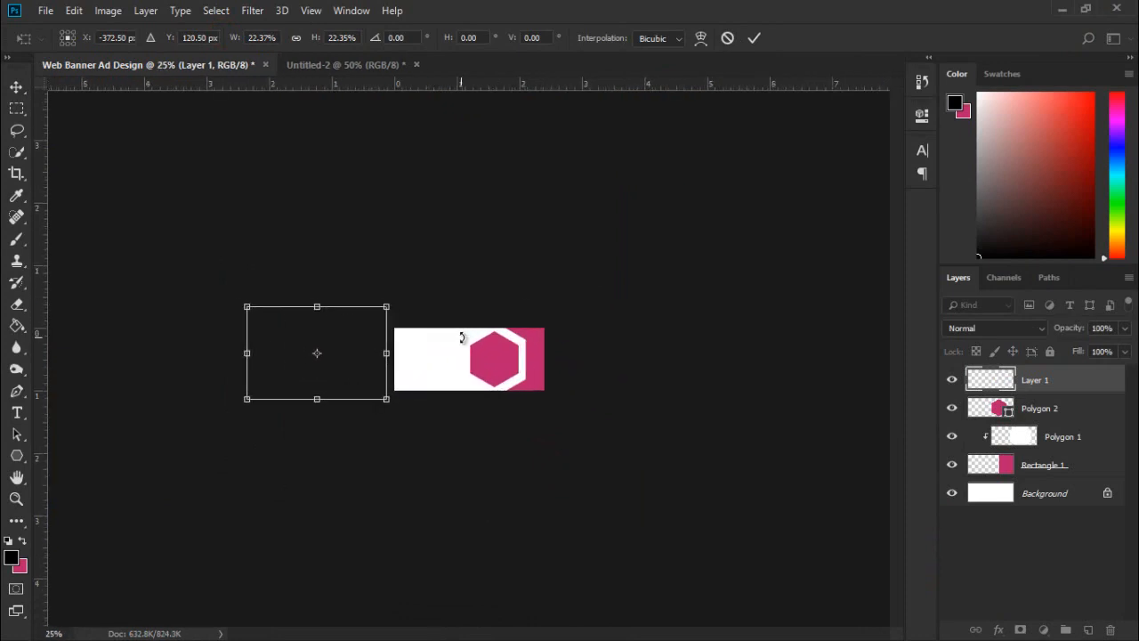
key("ctrl+plus")
key("ctrl+plus")
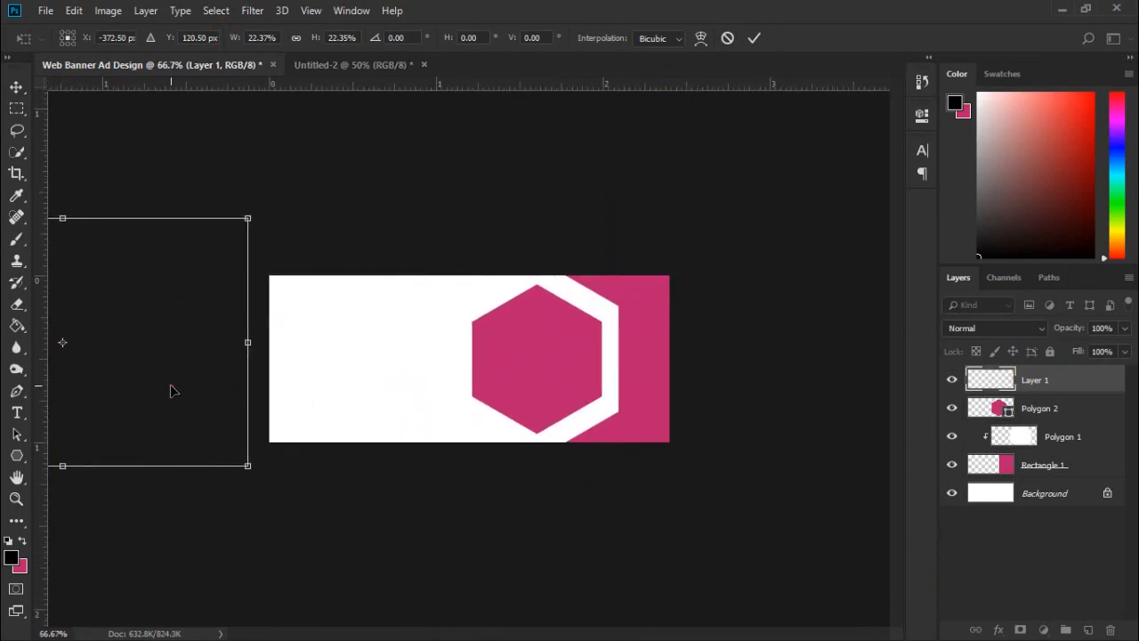
left_click_drag(174, 391, 648, 410)
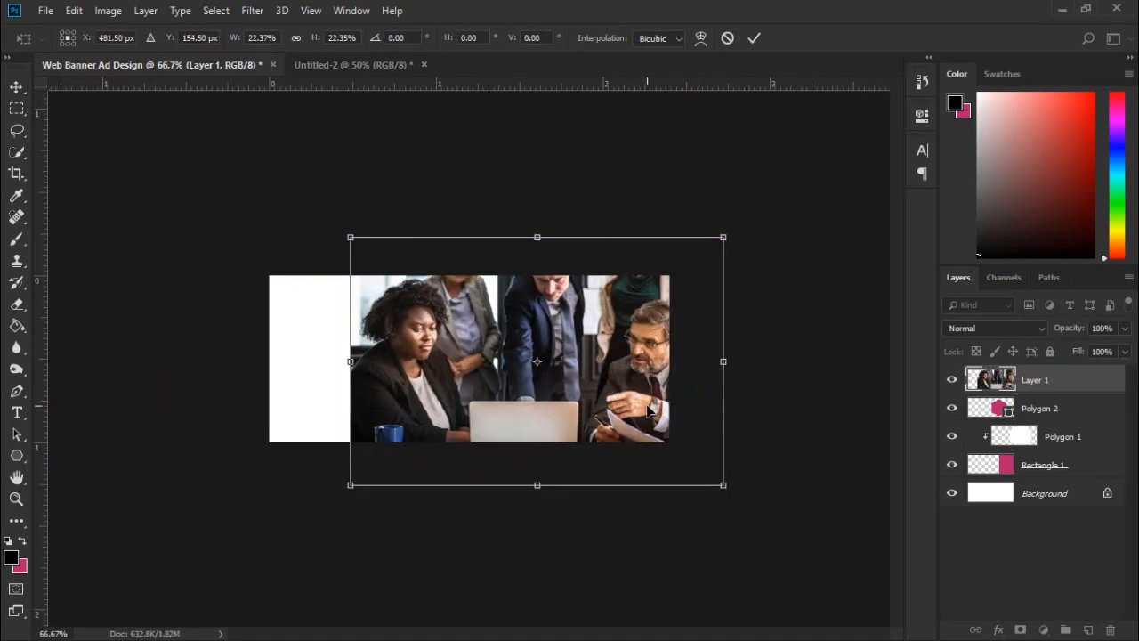
key("ctrl+plus")
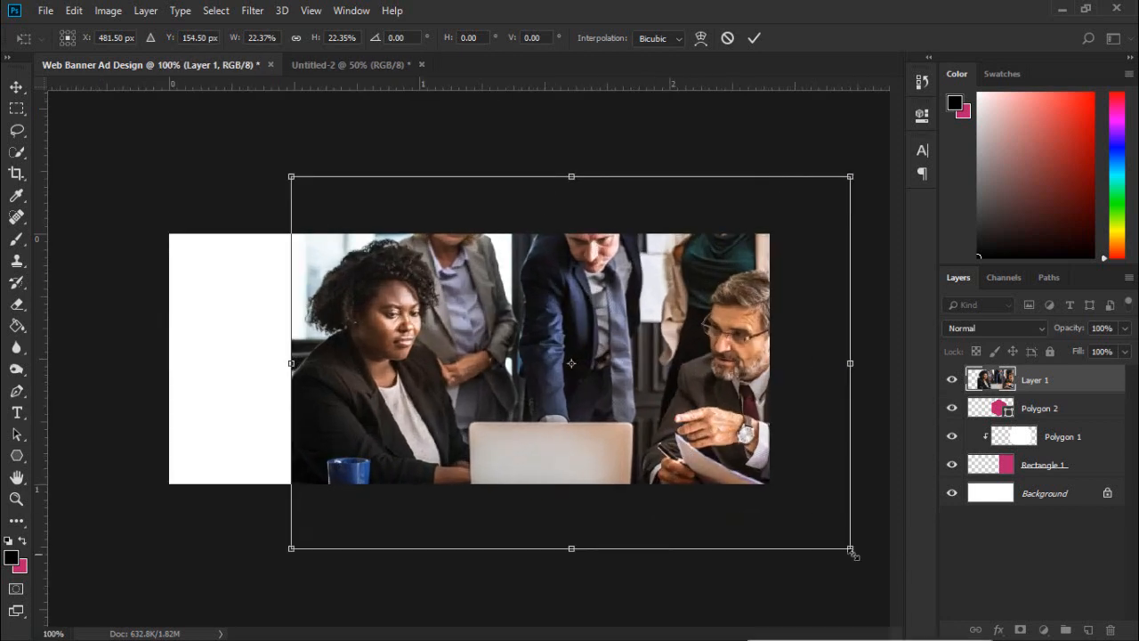
left_click_drag(850, 548, 755, 490)
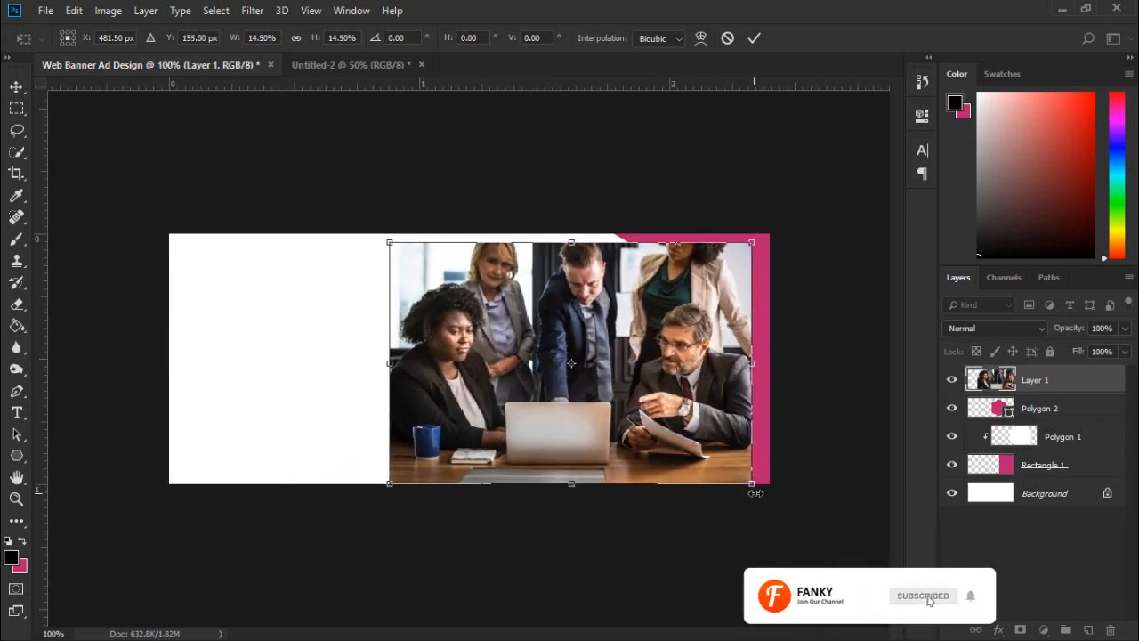
key("Return")
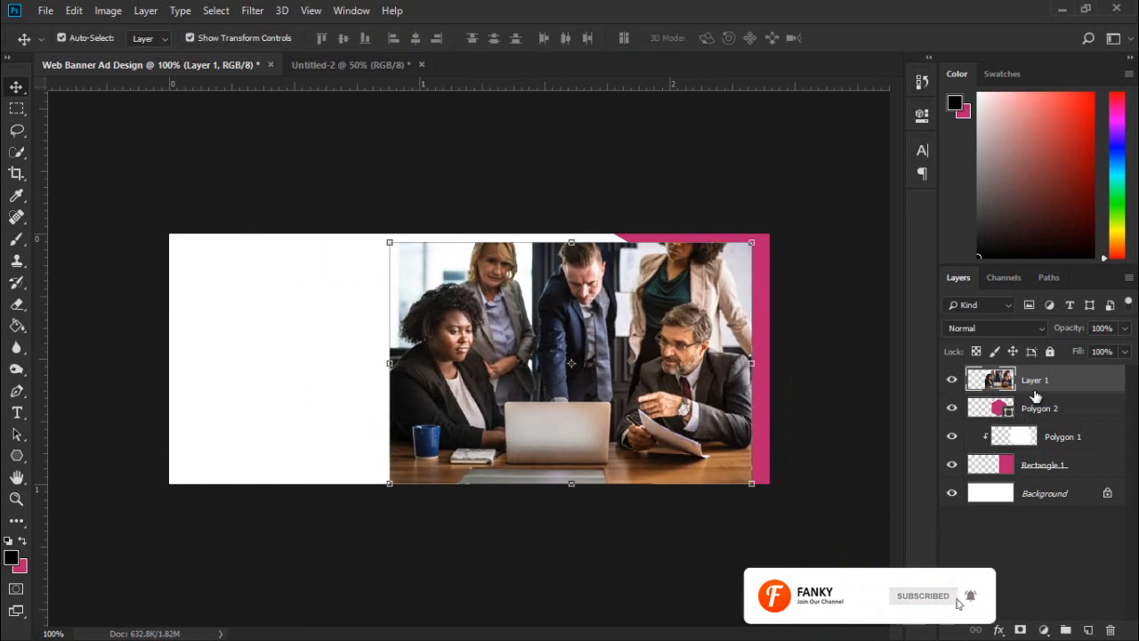
Clip the photo to the pink hexagon, shift it slightly down inside the shape, and hide the transform controls
right_click(1035, 381)
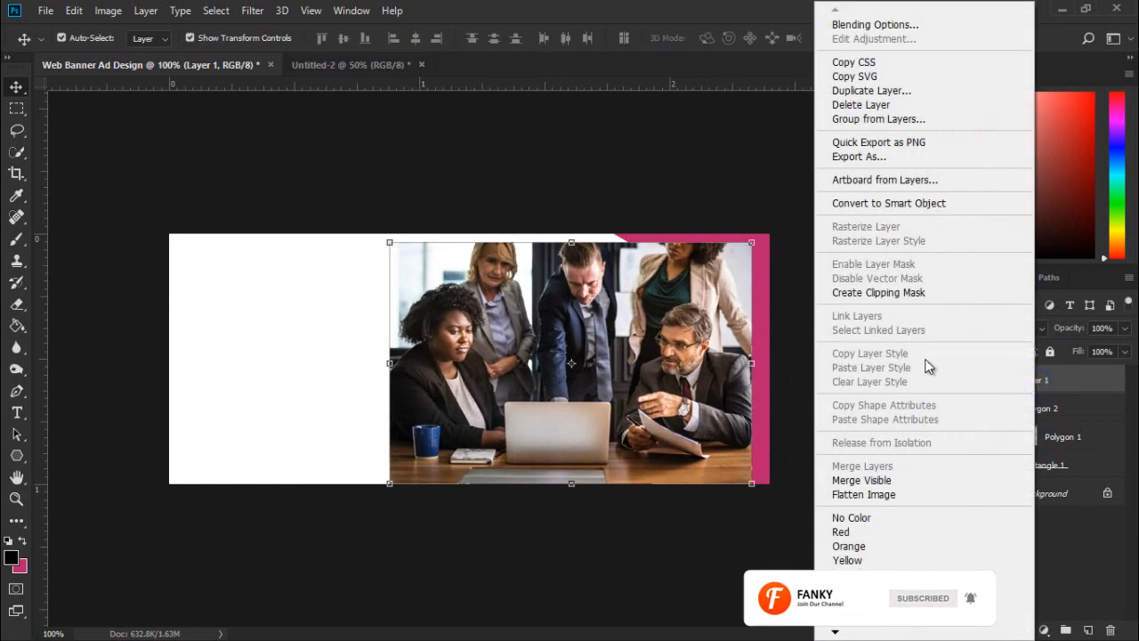
left_click(869, 292)
left_click_drag(628, 400, 630, 406)
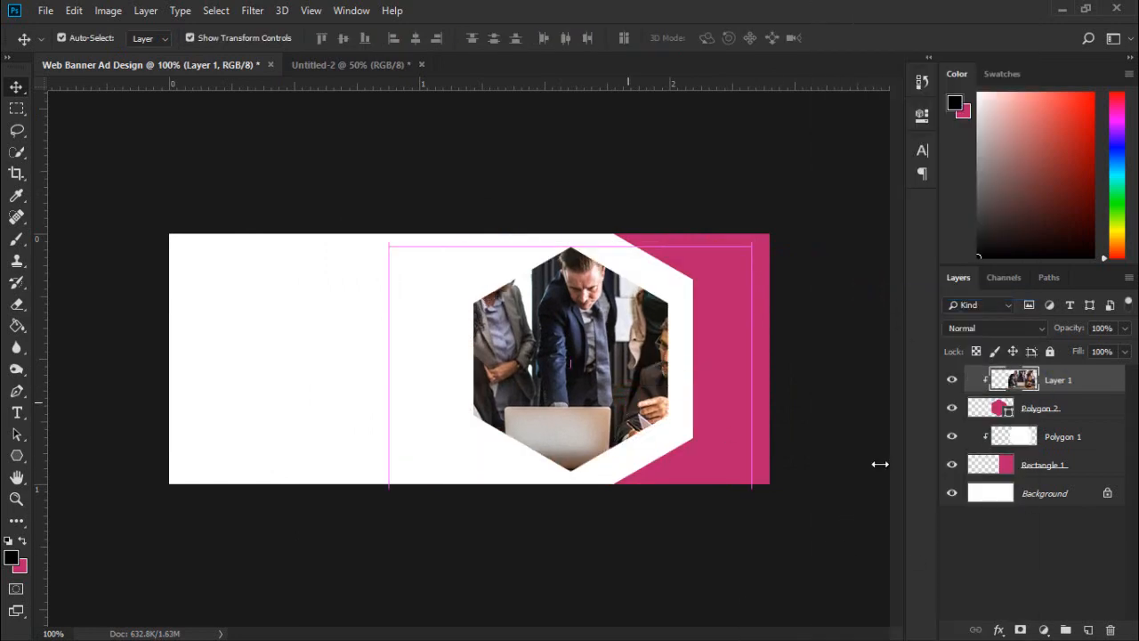
left_click(256, 40)
key("ctrl+minus")
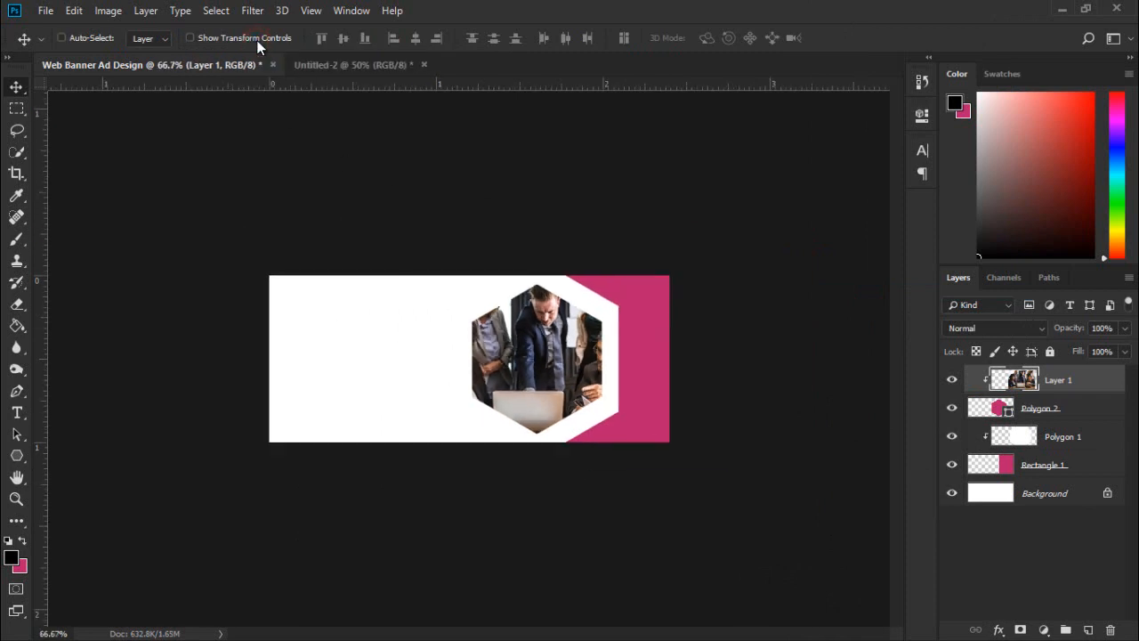
key("ctrl+plus")
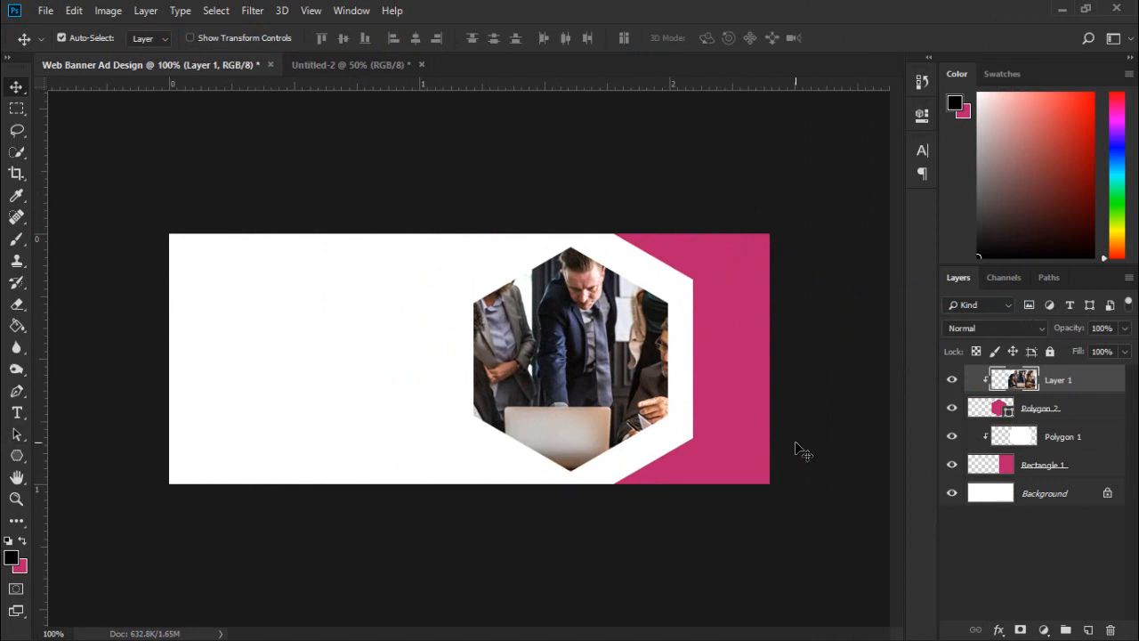
Duplicate the Polygon 2 hexagon above the photo layer and place the copy below and left of the photo hexagon, its tip overlapping the banner's bottom edge
left_click_drag(968, 410, 992, 368)
left_click(1043, 410)
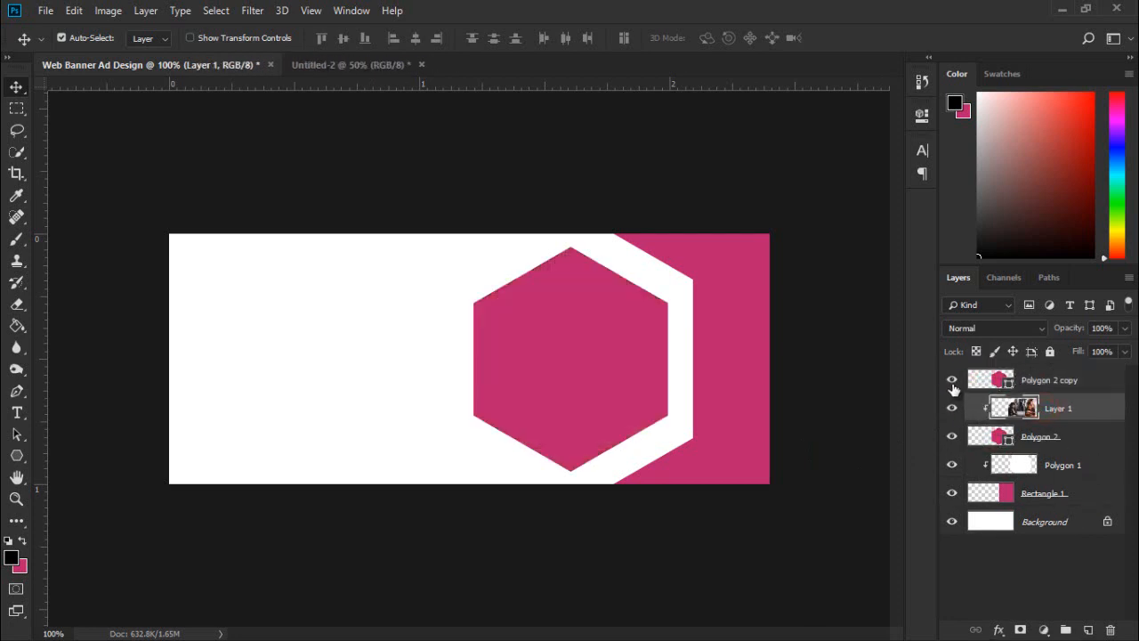
left_click(1002, 382)
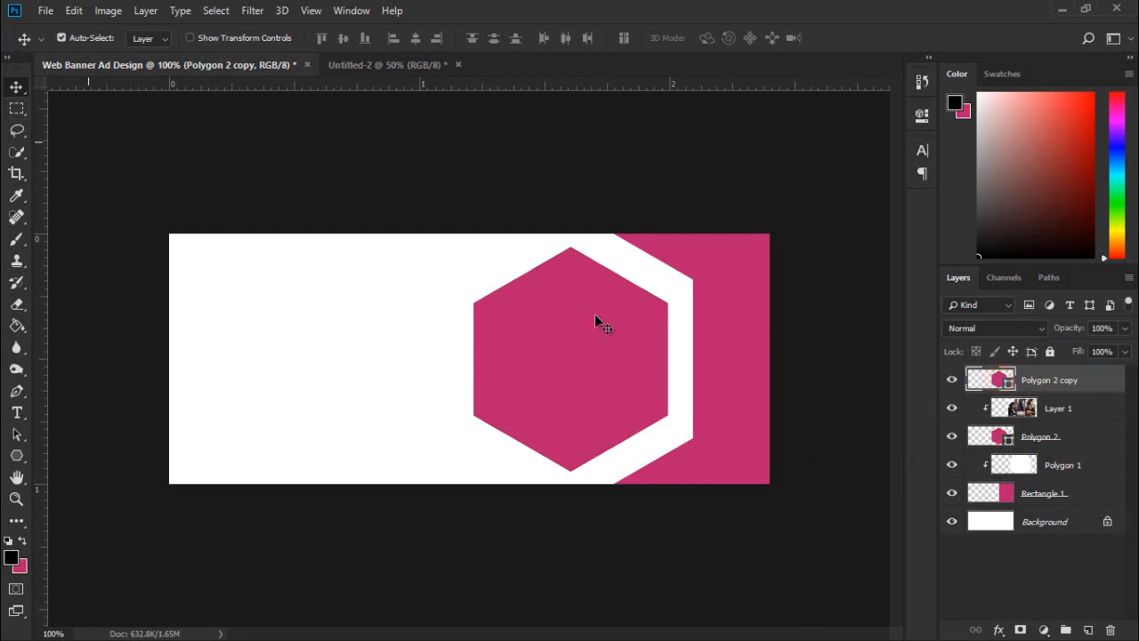
left_click_drag(586, 339, 486, 536)
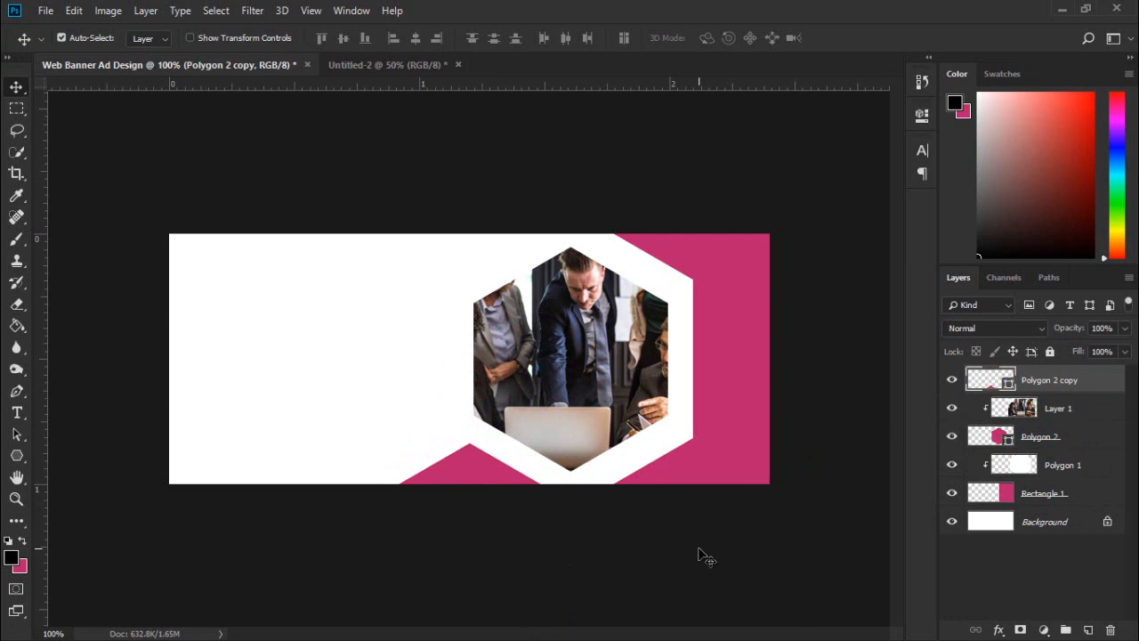
key("ctrl+plus")
key("ctrl+minus")
left_click(1082, 569)
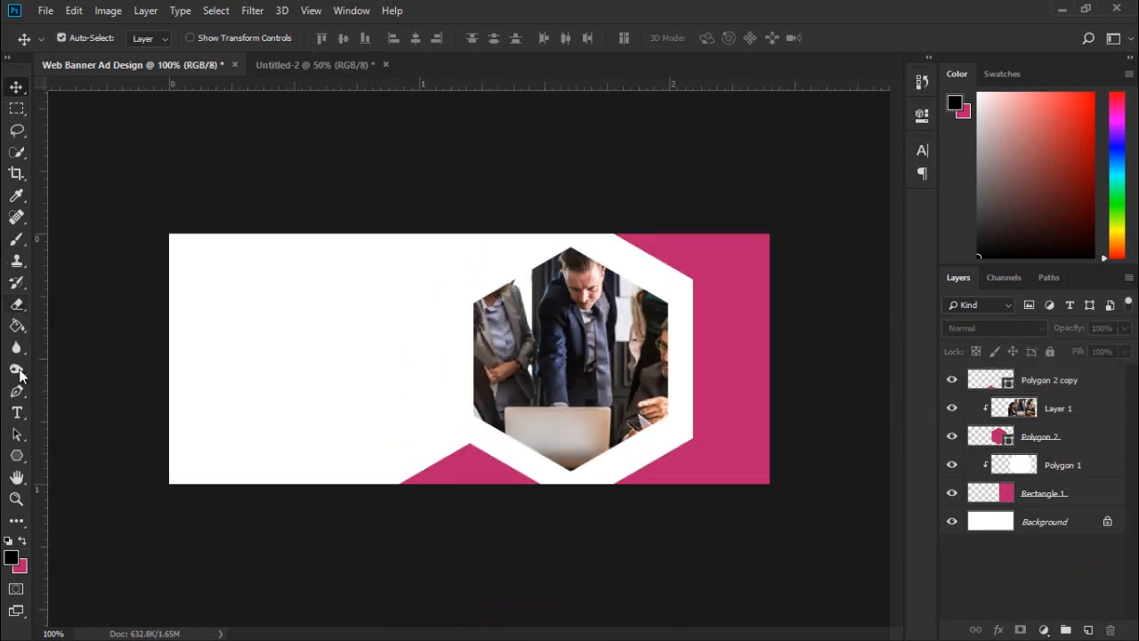
Draw a rectangle about 382 × 146 px across the banner and fill it with the recently used dark pink
left_click_drag(16, 458, 84, 452)
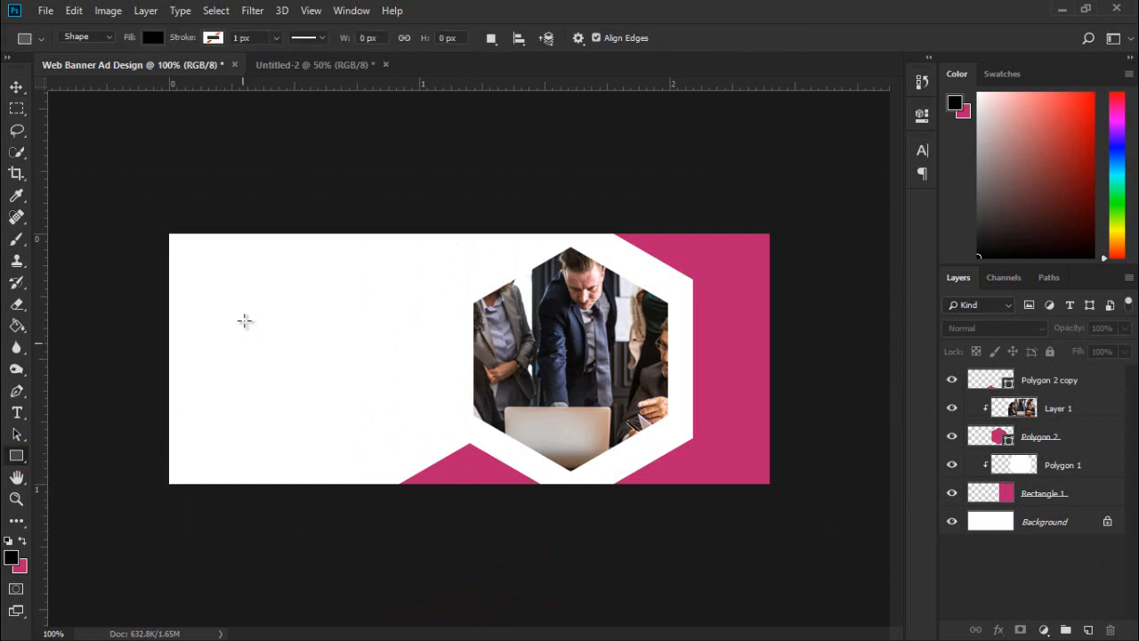
left_click_drag(244, 312, 562, 433)
left_click(687, 214)
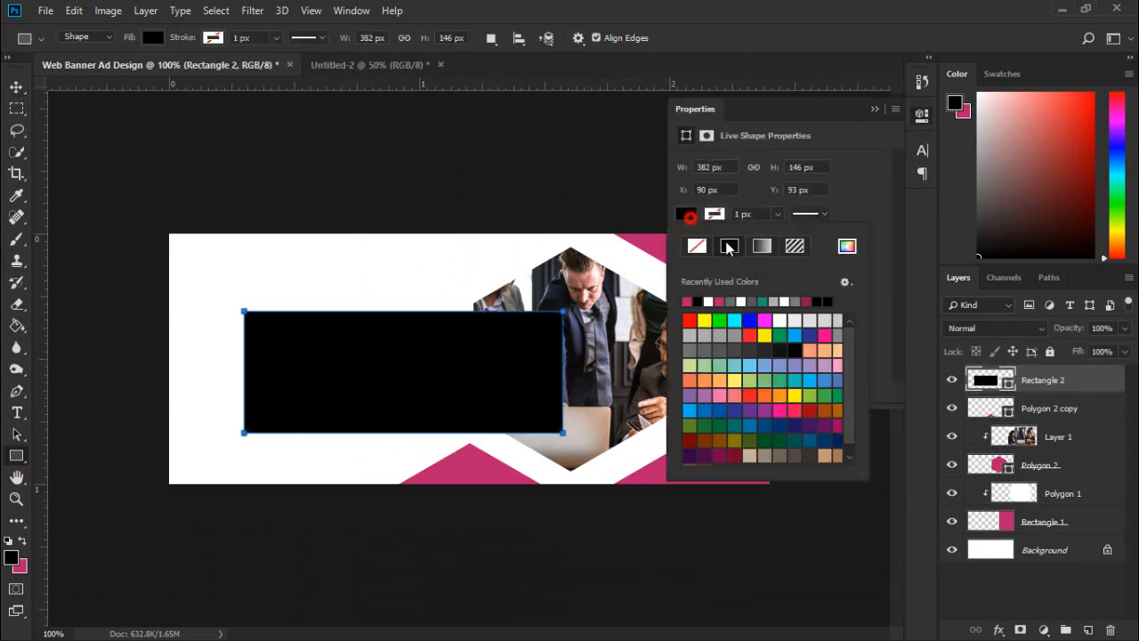
left_click(806, 299)
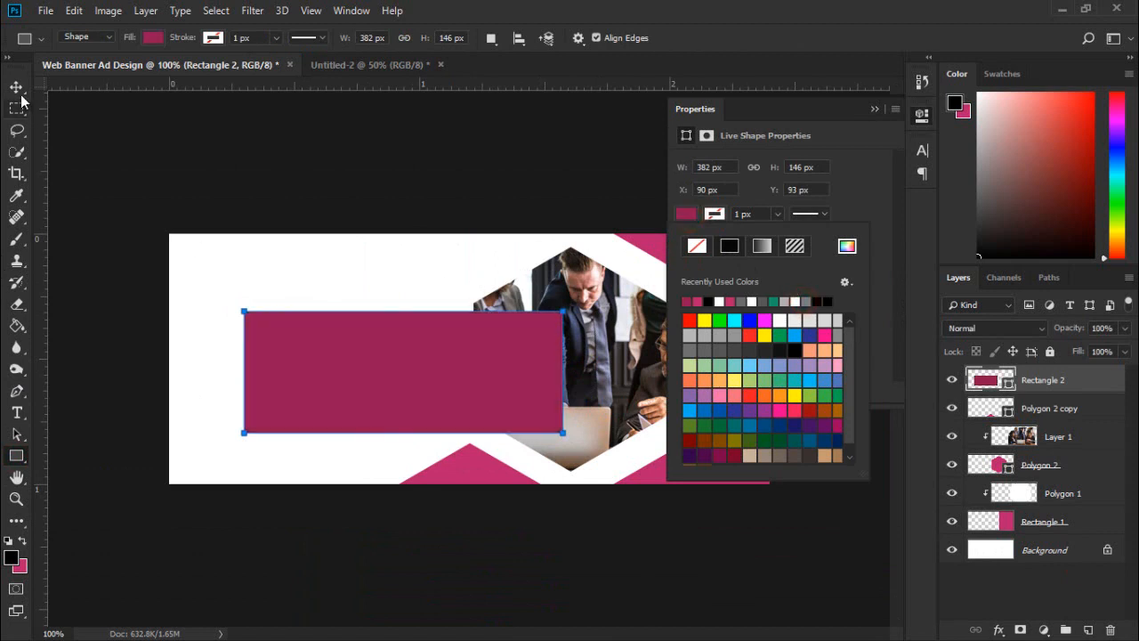
left_click(17, 87)
left_click(875, 109)
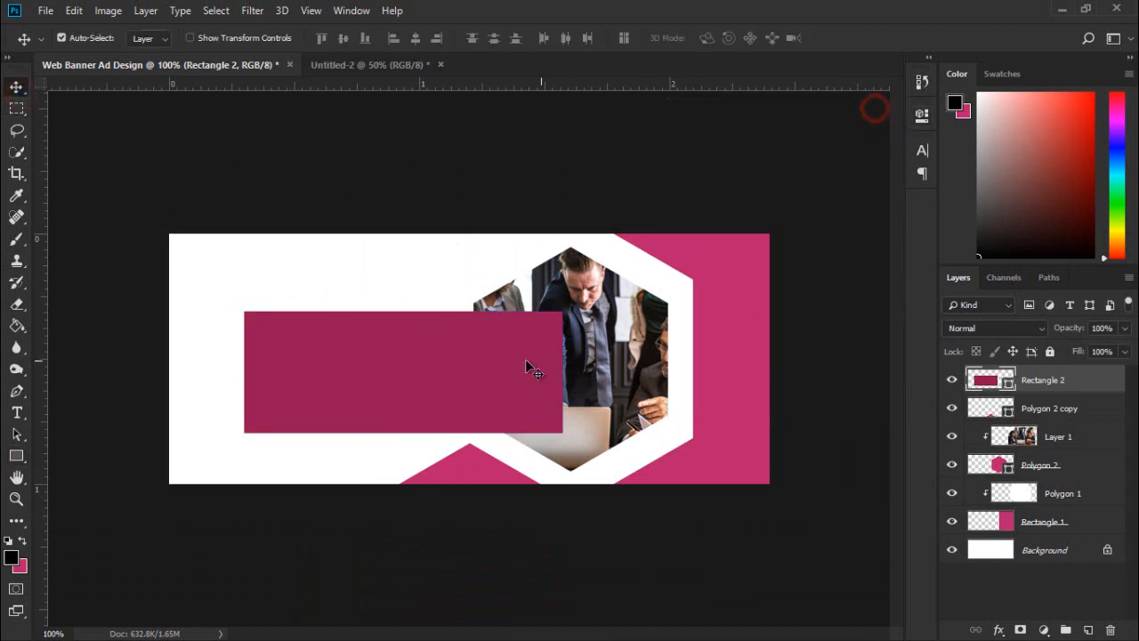
Rotate the dark pink rectangle counterclockwise so it rises to the right, and move it across the banner's right edge
left_click_drag(525, 364, 751, 350)
left_click(190, 38)
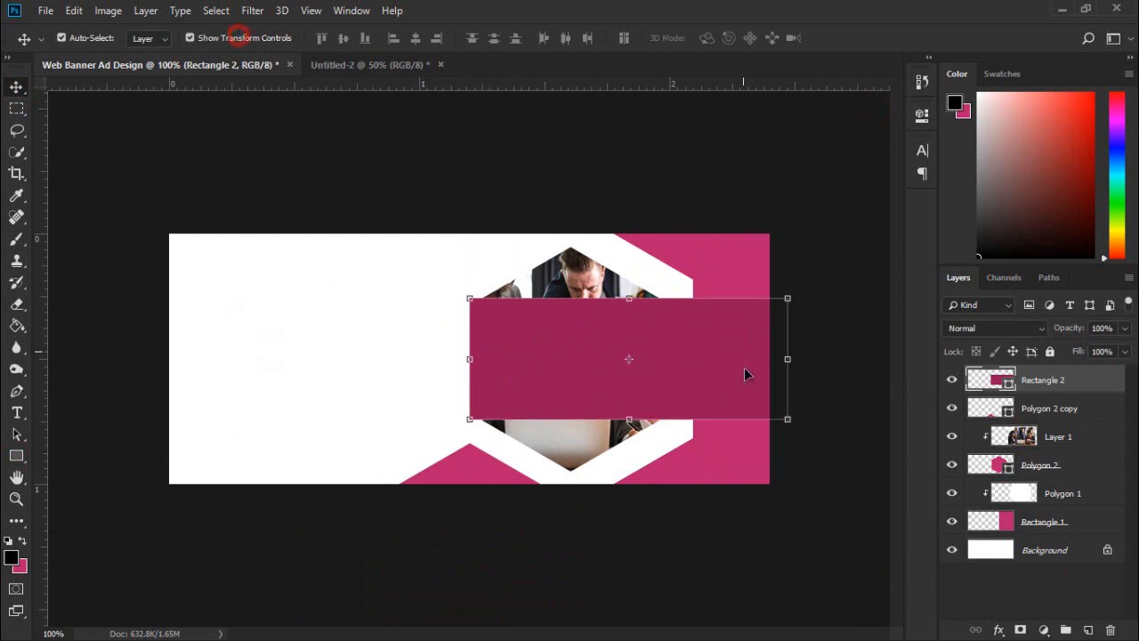
left_click(807, 440)
left_click(716, 380)
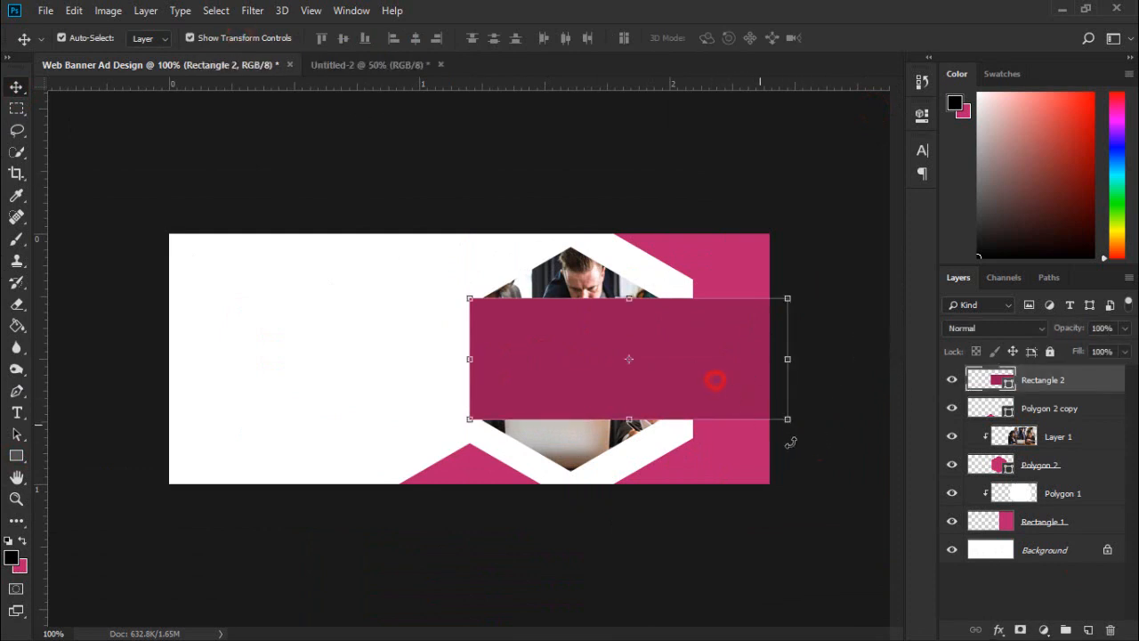
left_click_drag(804, 435, 850, 360)
left_click_drag(670, 347, 818, 359)
Move the dark pink rectangle's layer beneath the white Polygon 1, clipped to Rectangle 1, and hide the transform controls
left_click_drag(1075, 396, 1078, 481)
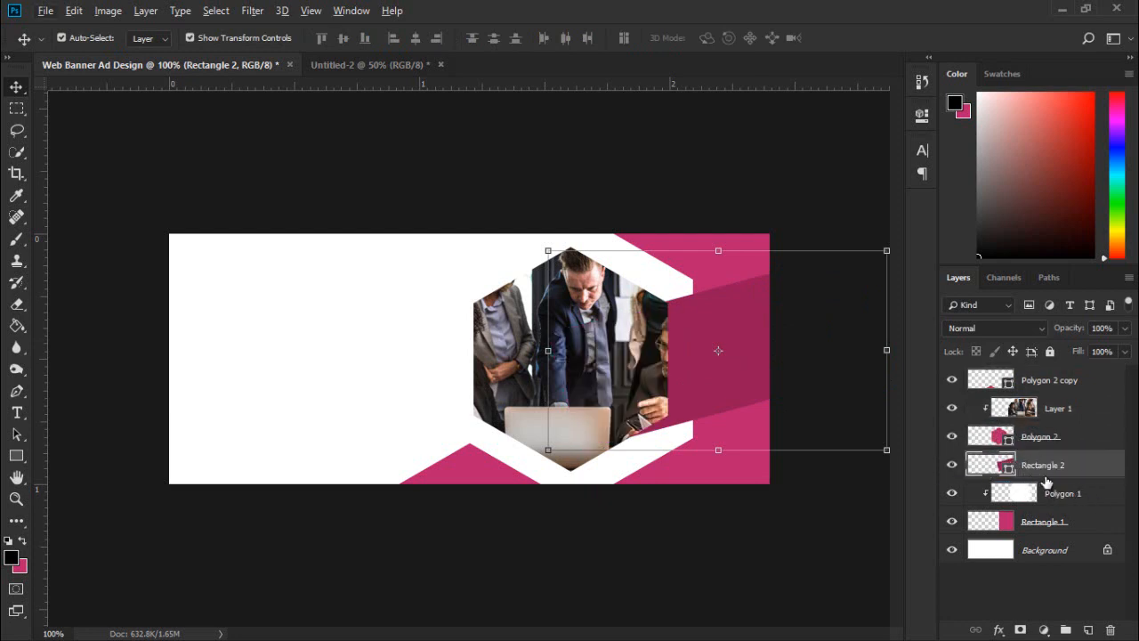
left_click(1004, 477, "alt")
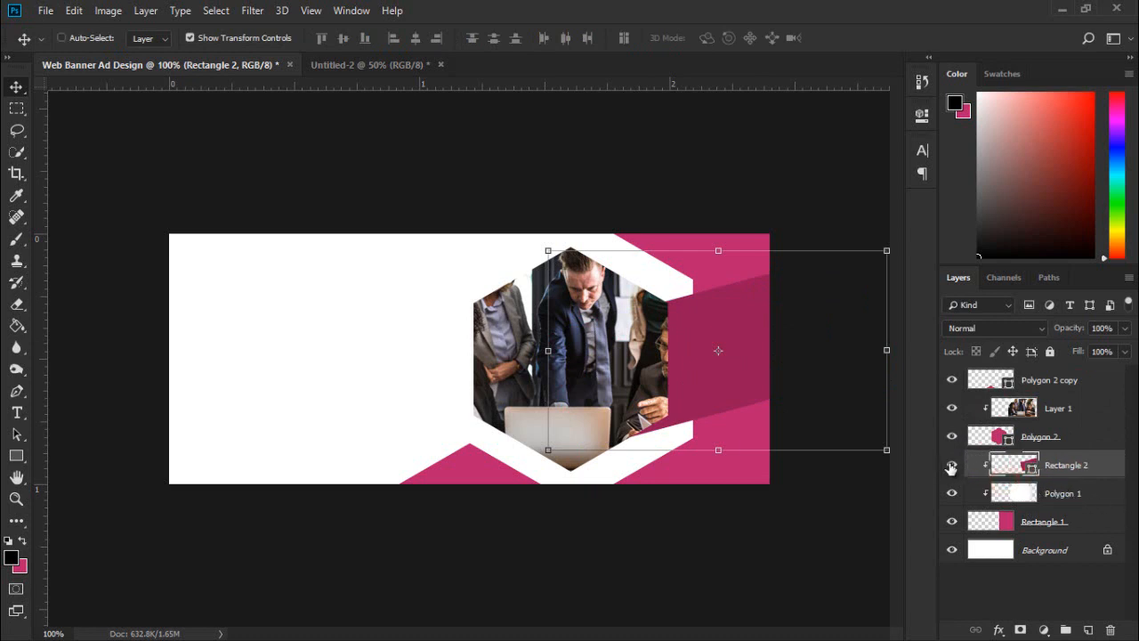
key("ctrl+z")
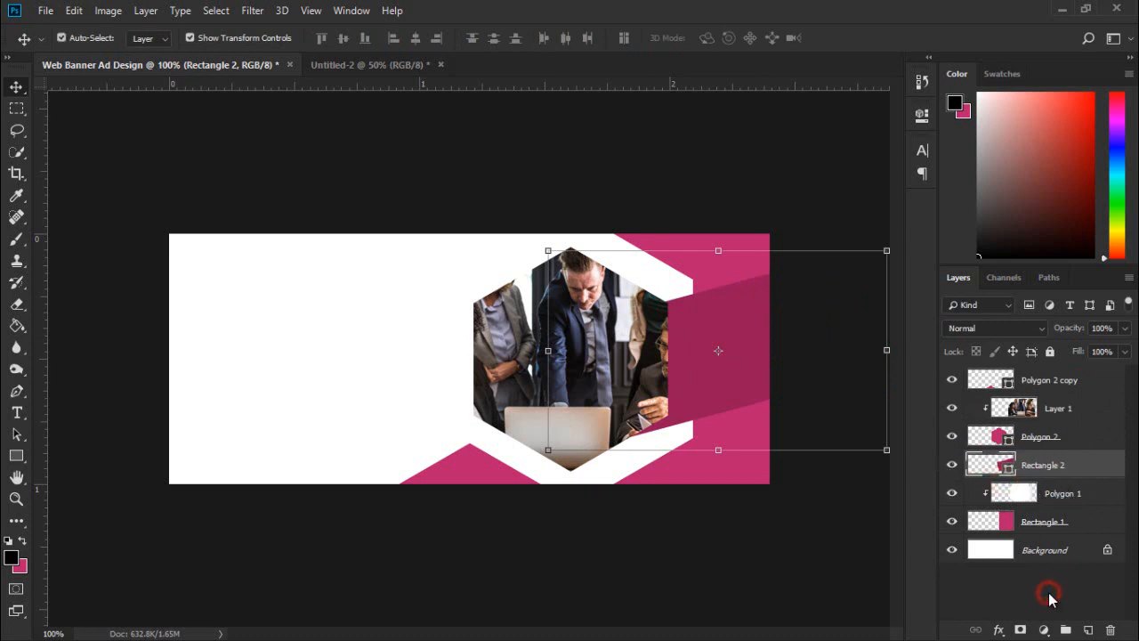
left_click_drag(1061, 466, 1057, 513)
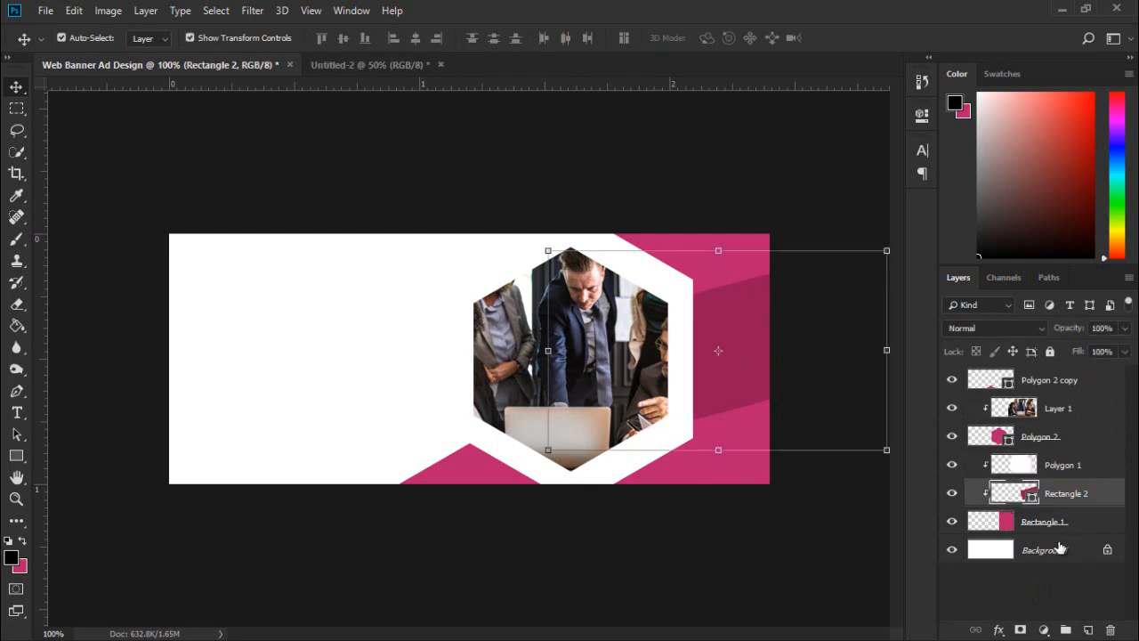
left_click(234, 39)
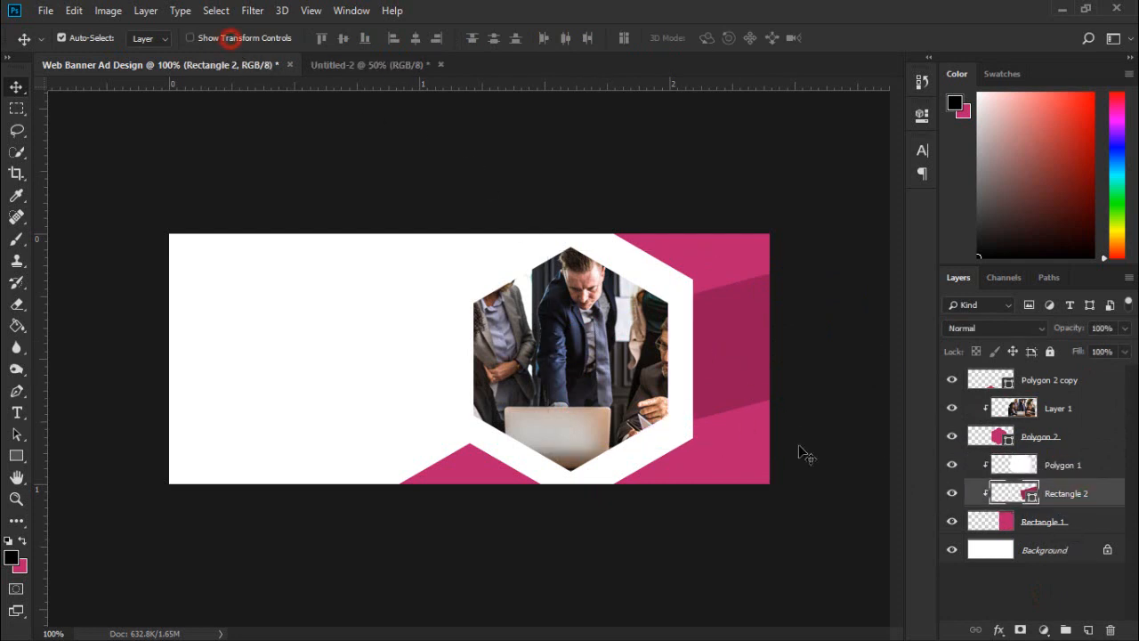
left_click(1010, 572)
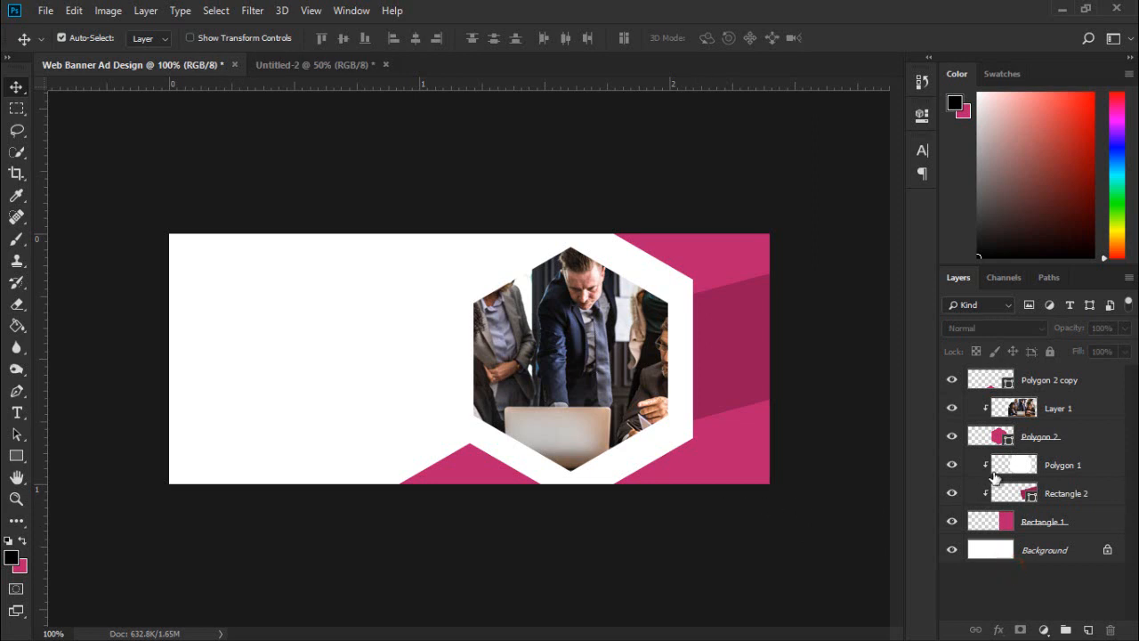
Recolour the Polygon 2 copy at the banner's bottom edge with the recently used dark pink
left_click(1030, 381)
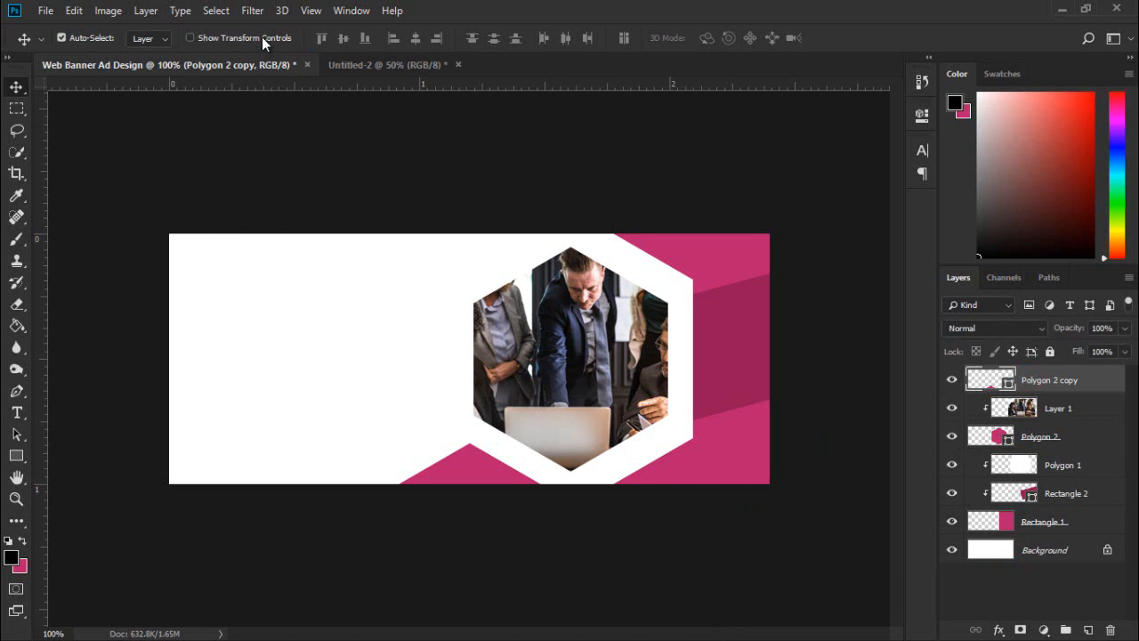
left_click(16, 455)
left_click(151, 38)
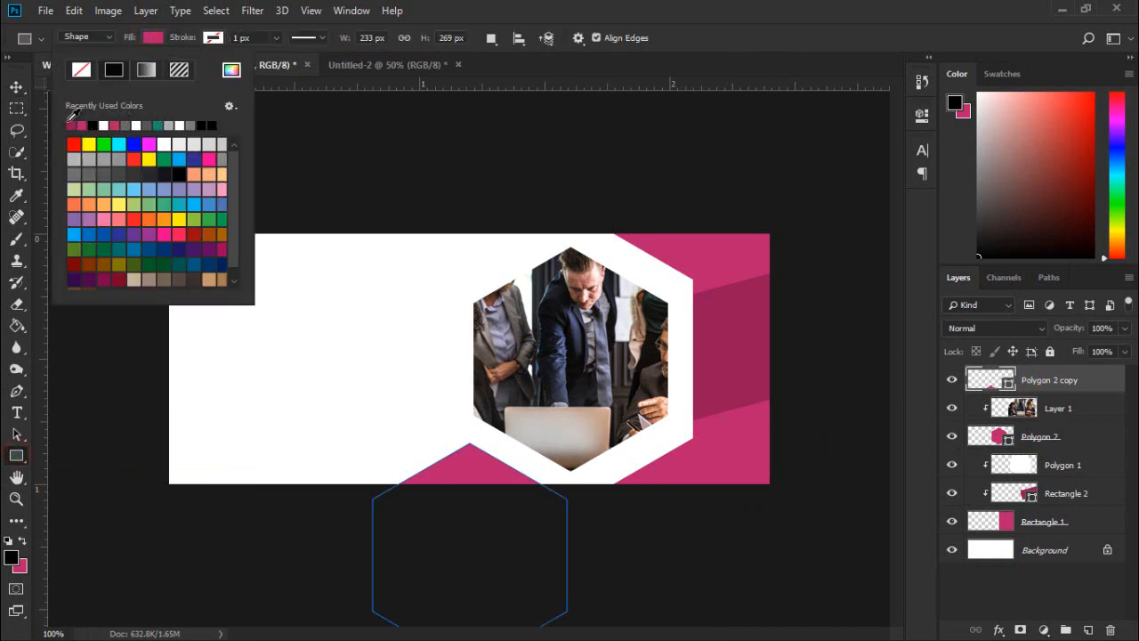
left_click(71, 125)
left_click(16, 87)
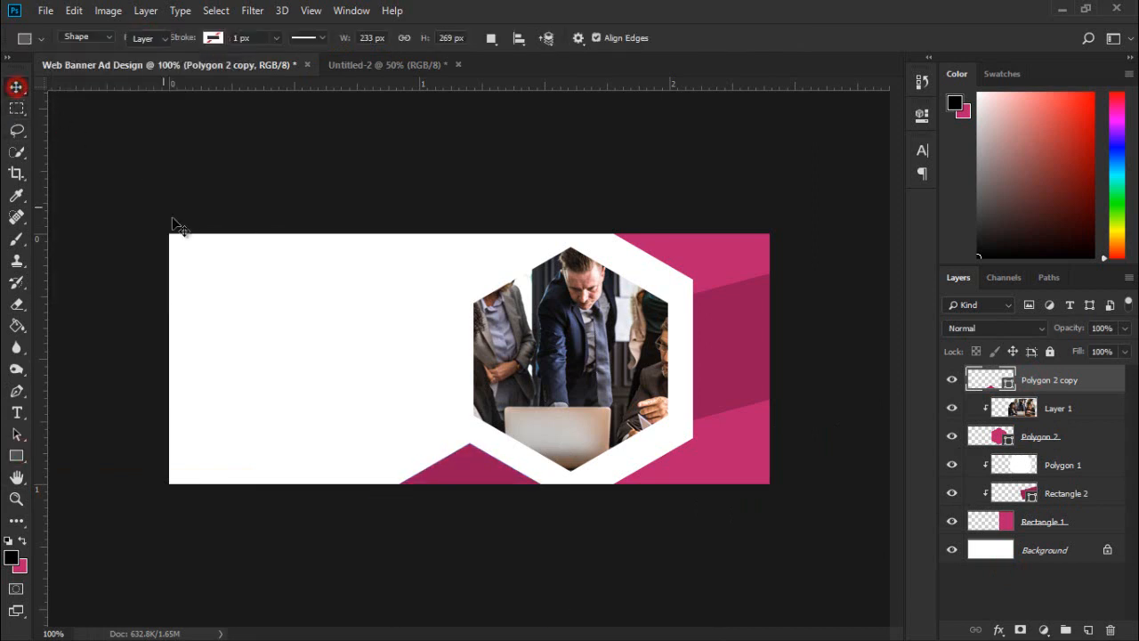
left_click(737, 553)
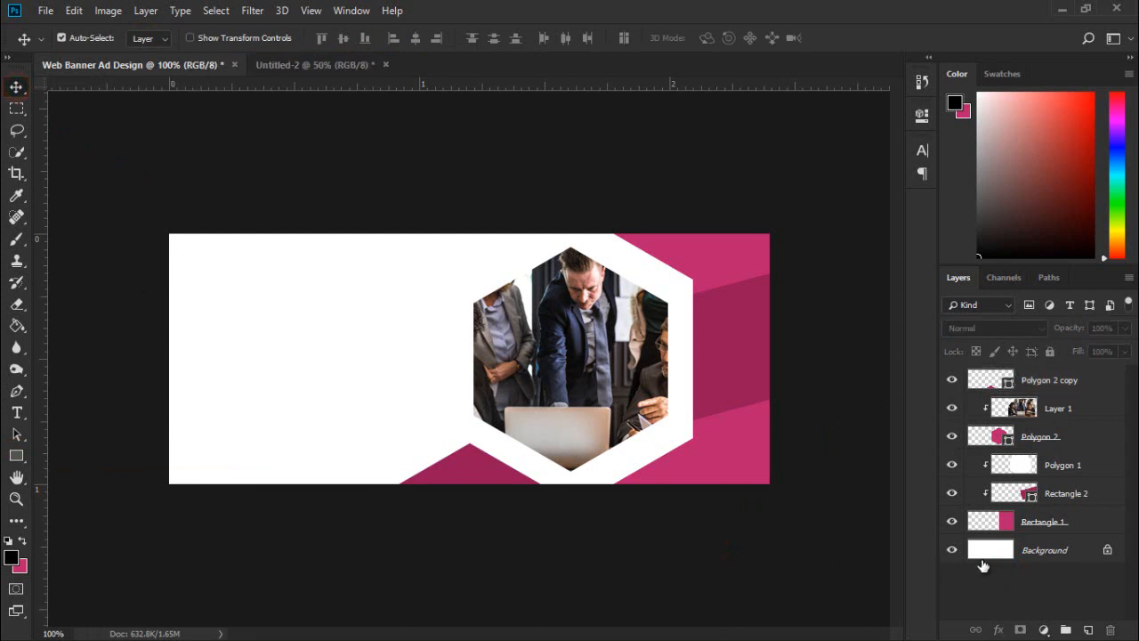
Group all layers from Polygon 2 copy down to Rectangle 1 and name the group Shape
left_click(1030, 379)
left_click(1045, 520, "shift")
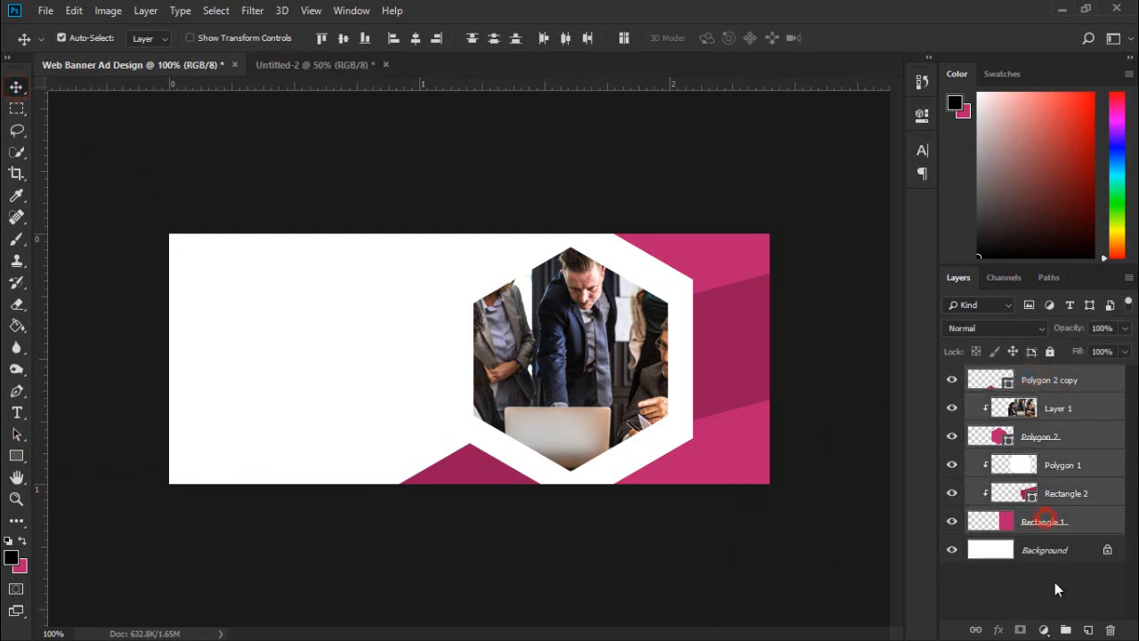
left_click(1067, 629)
double_click(1023, 378)
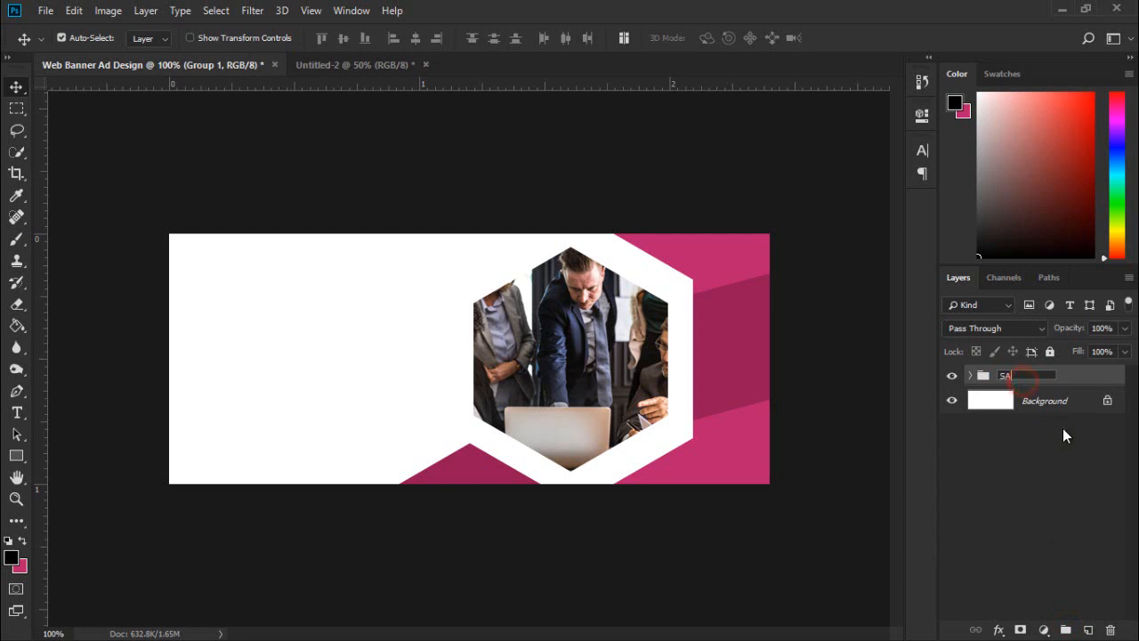
type("Shape")
key("Return")
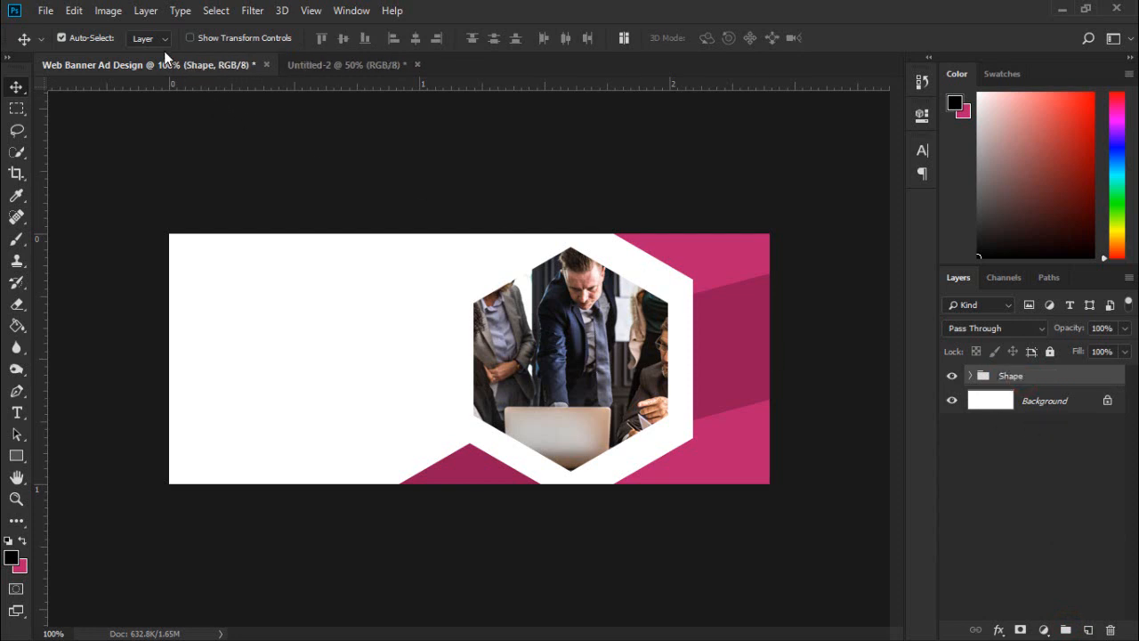
Switch to the Untitled-2 document and select its text group
left_click(384, 66)
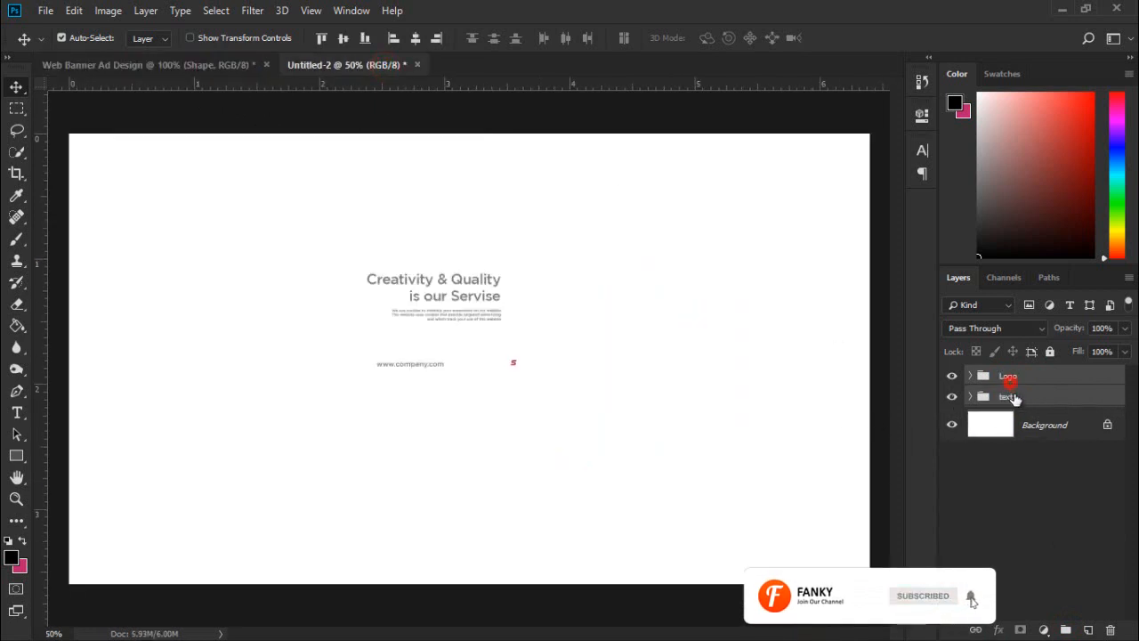
left_click(1013, 398)
left_click(472, 280)
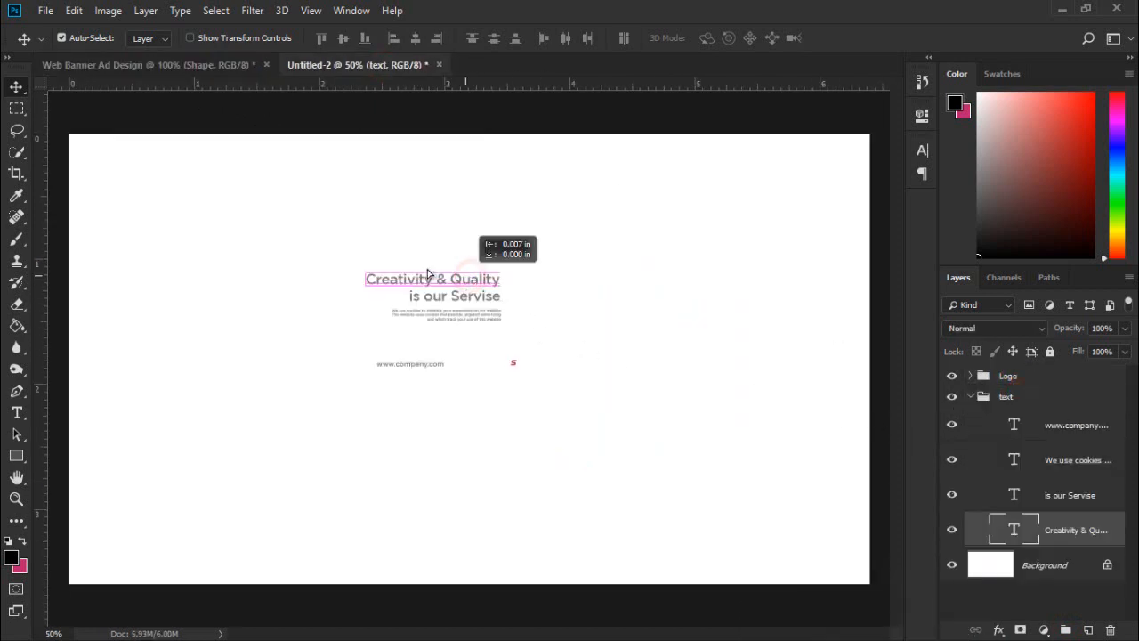
left_click_drag(428, 274, 341, 247)
key("ctrl+z")
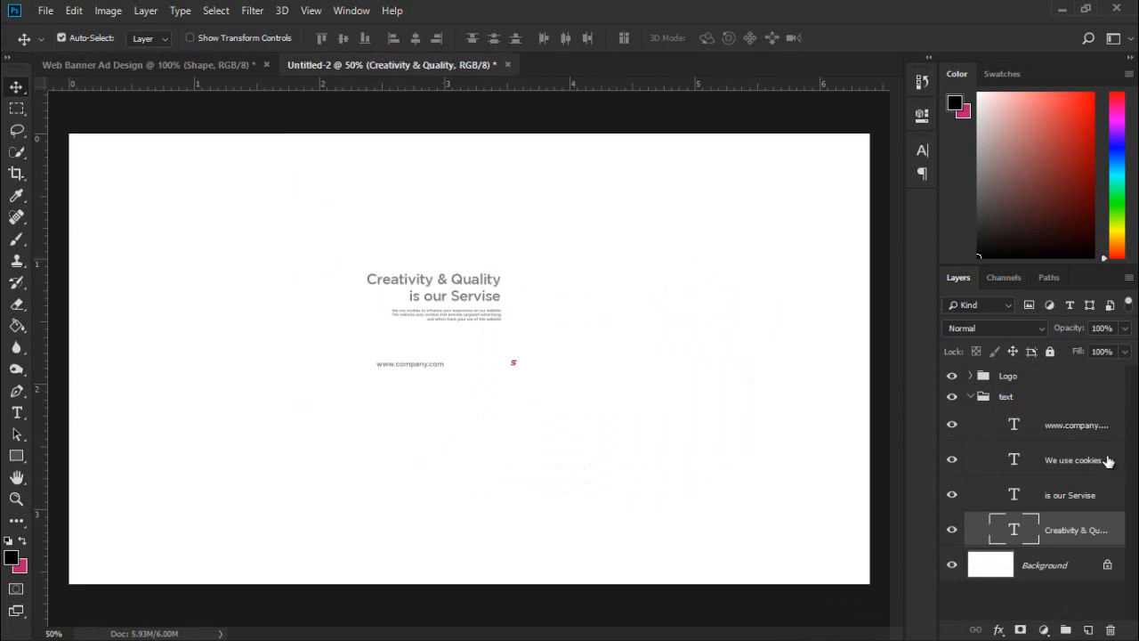
Copy the whole text group from Untitled-2 into the Web Banner Ad Design document
left_click(974, 399)
left_click_drag(475, 283, 261, 239)
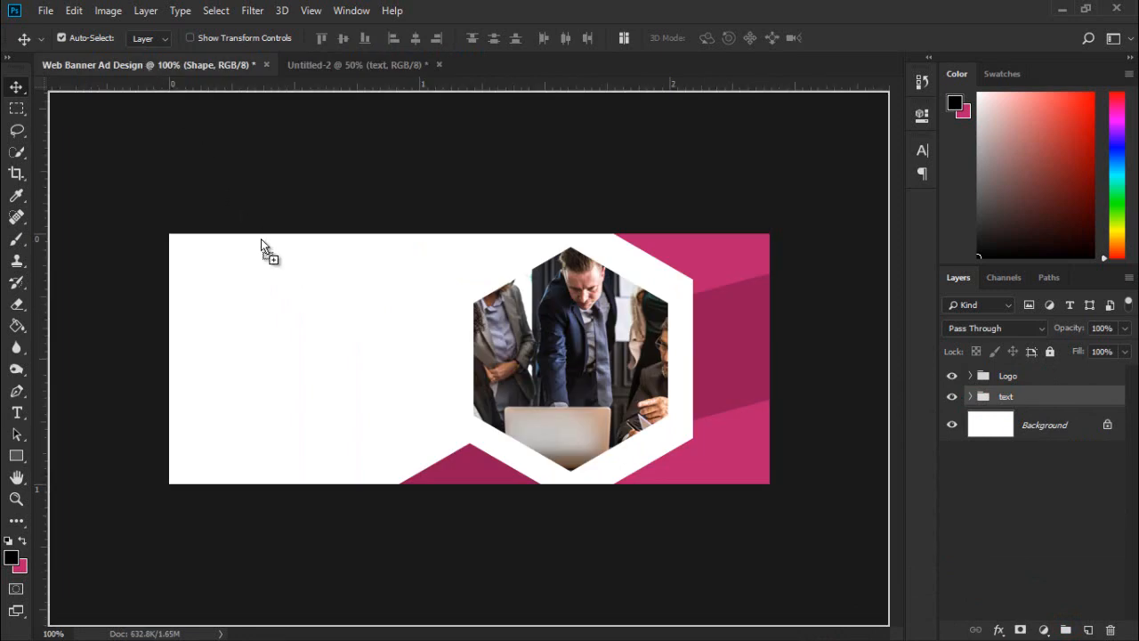
left_click_drag(298, 306, 478, 375)
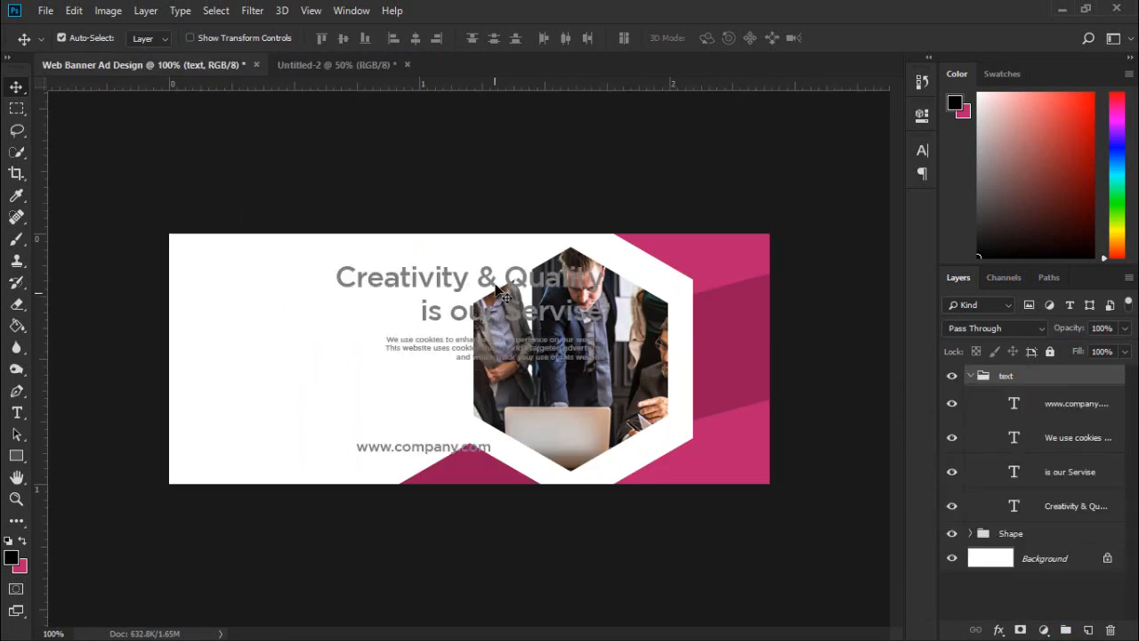
Move the whole text group left onto the banner's white area, clear of the hexagon photo
left_click(500, 291)
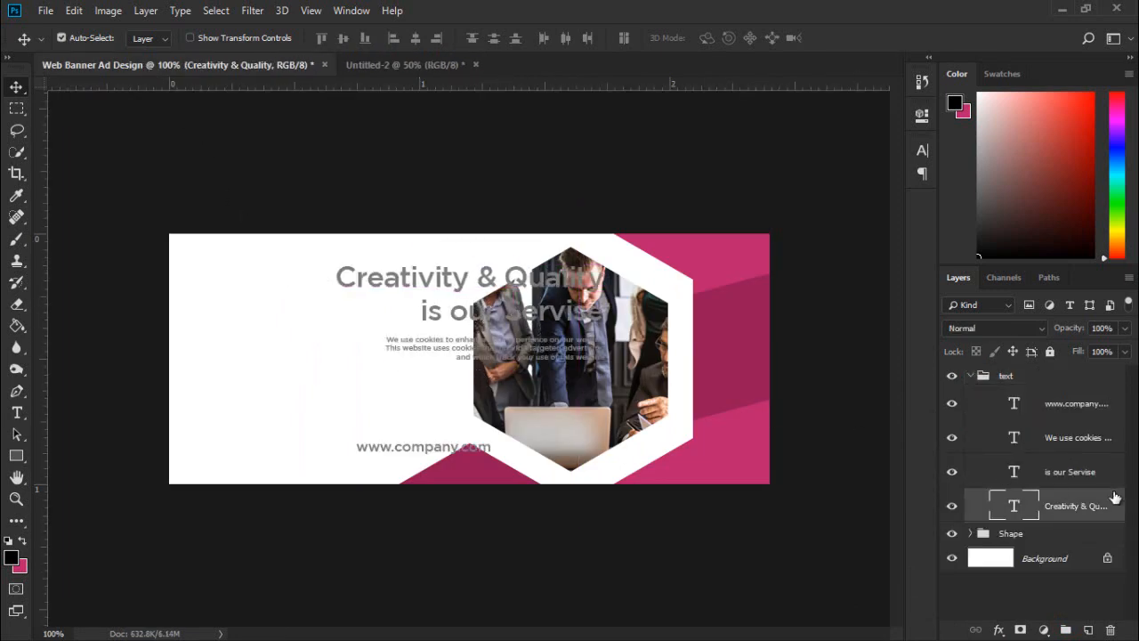
left_click(971, 376)
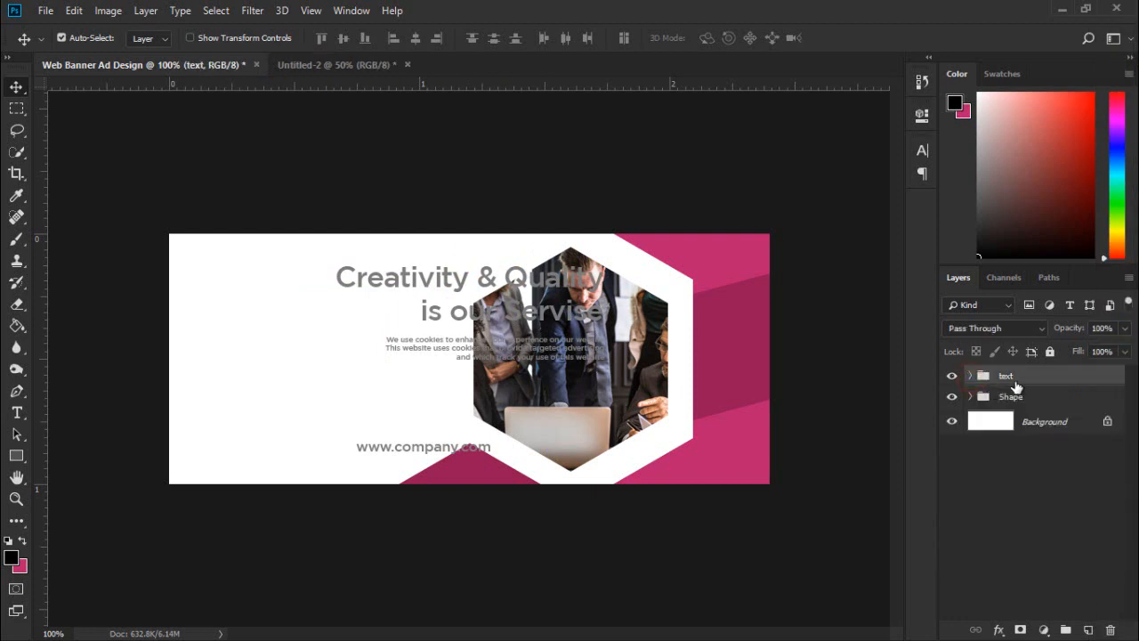
left_click_drag(515, 287, 372, 292)
Place a vertical guide through the apex of the dark pink shape at the banner's bottom edge
key("ctrl+plus")
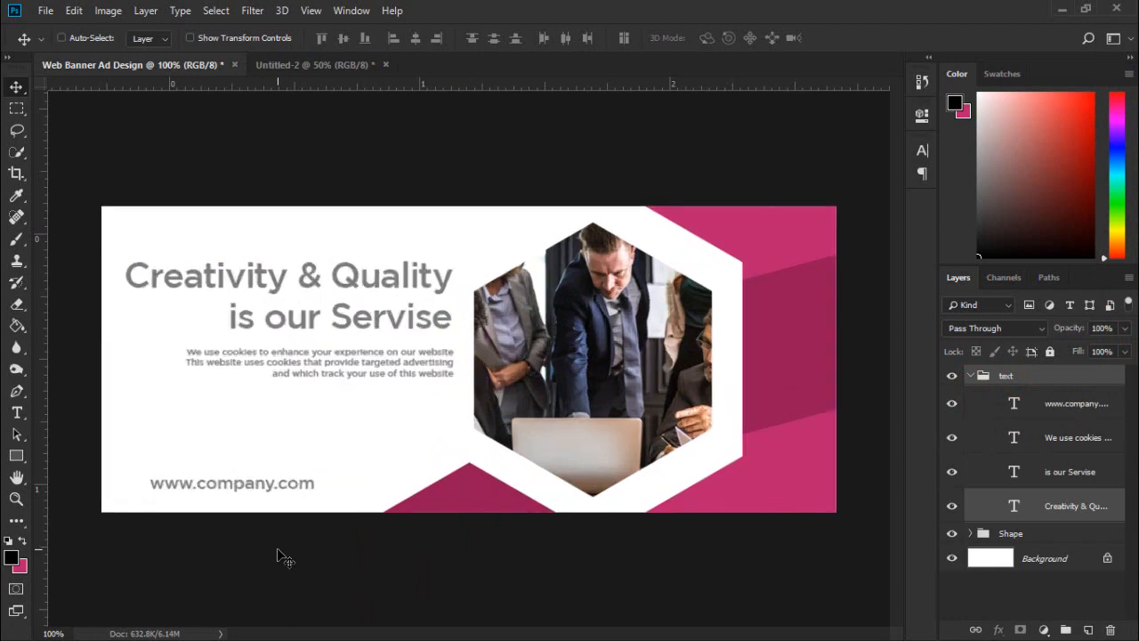
left_click_drag(293, 542, 573, 429)
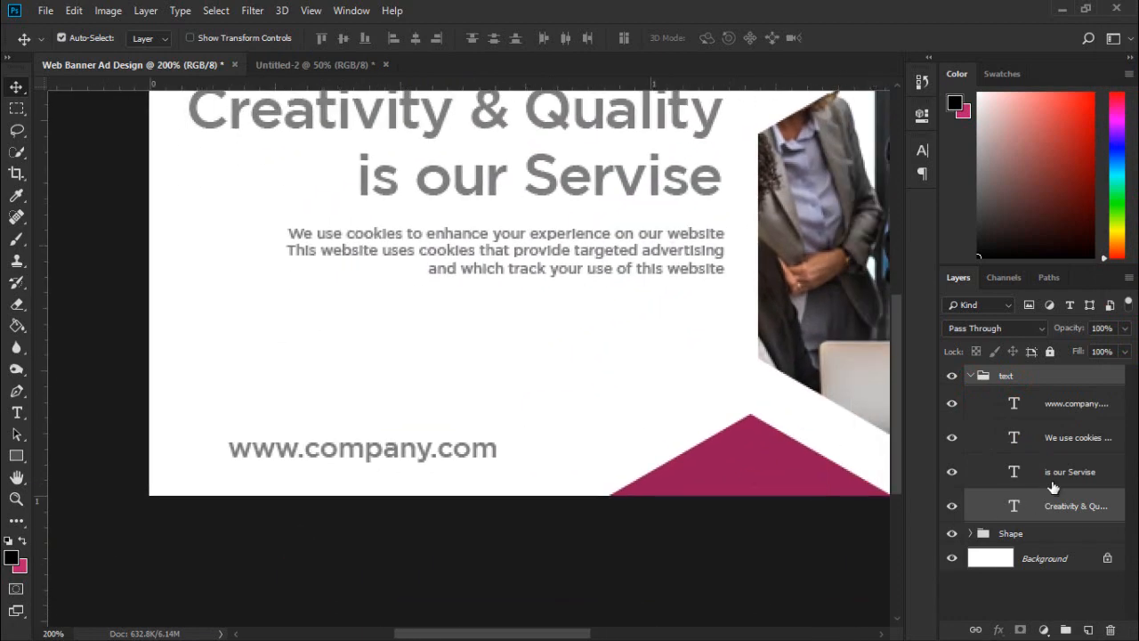
left_click(971, 375)
left_click(1027, 468)
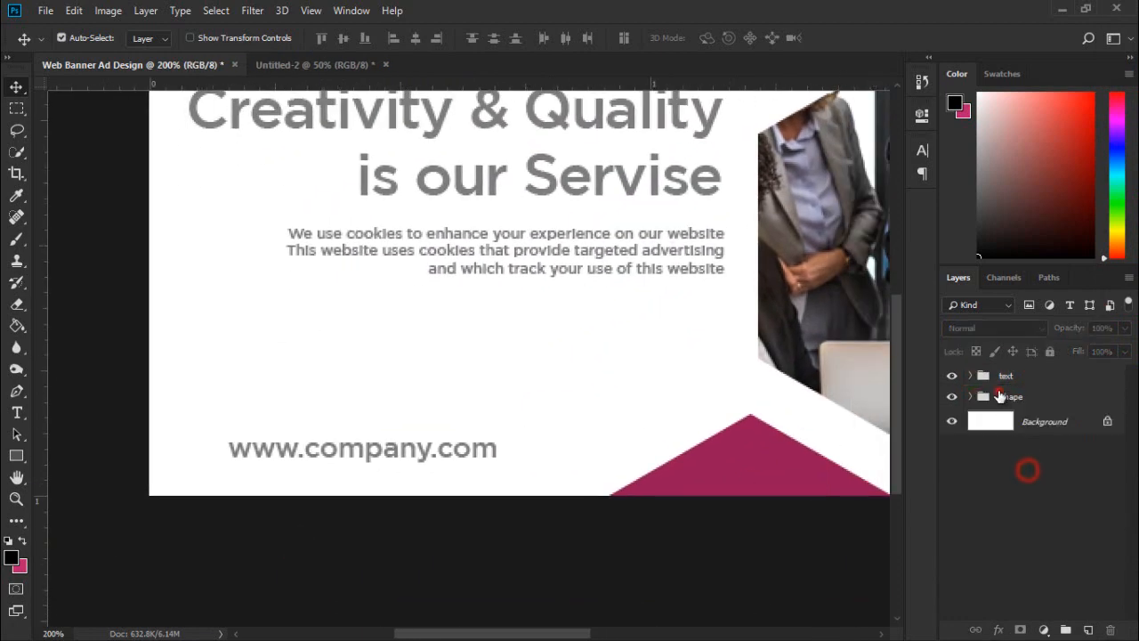
left_click(997, 394)
left_click(16, 108)
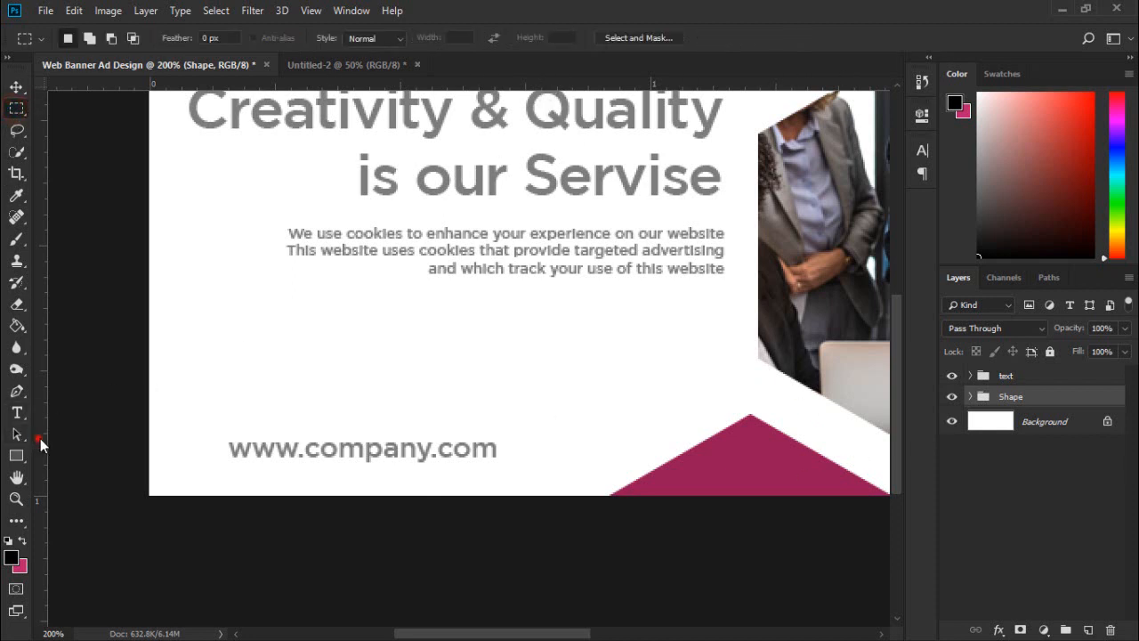
left_click_drag(40, 438, 750, 568)
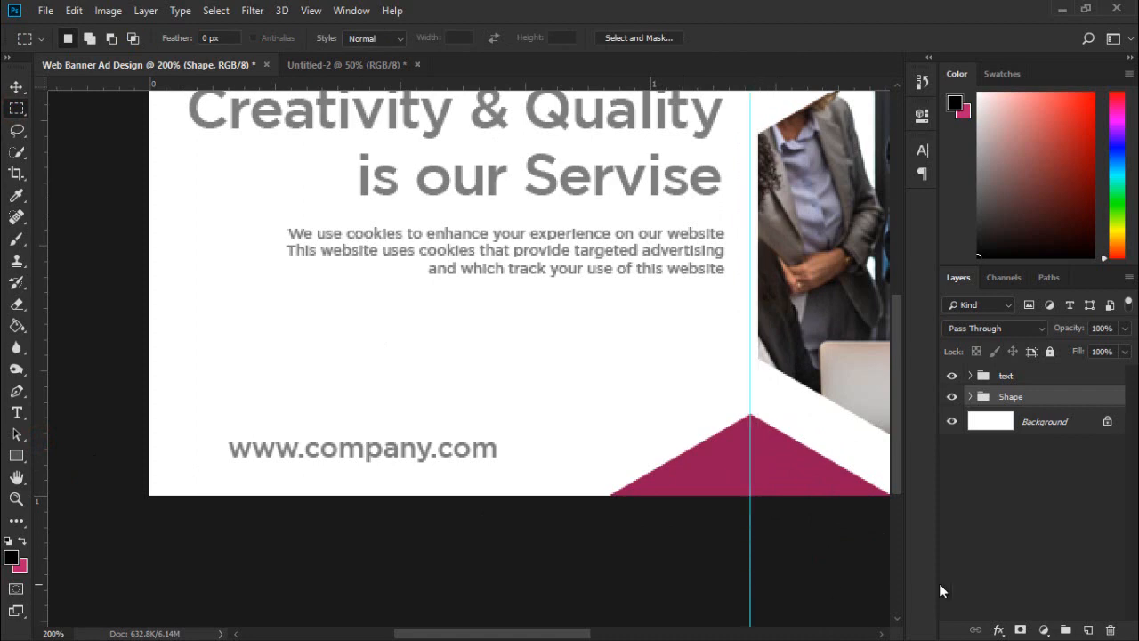
Shift the vertical guide and the Polygon 2 copy right so both line up with the photo hexagon's left edge
left_click(969, 397)
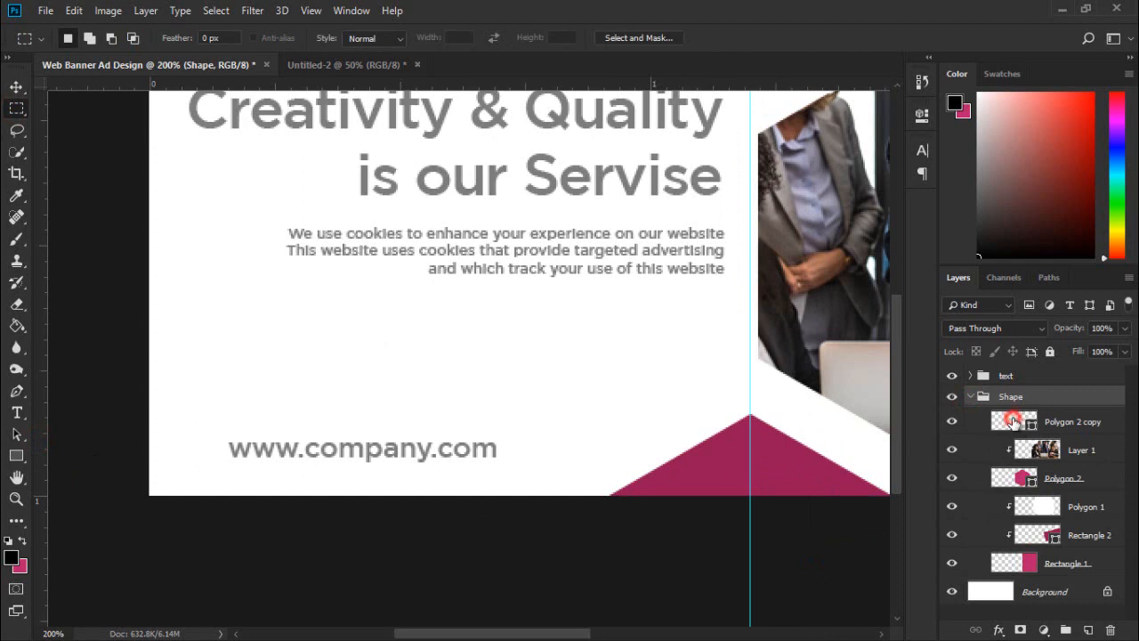
left_click(1012, 421)
left_click(16, 86)
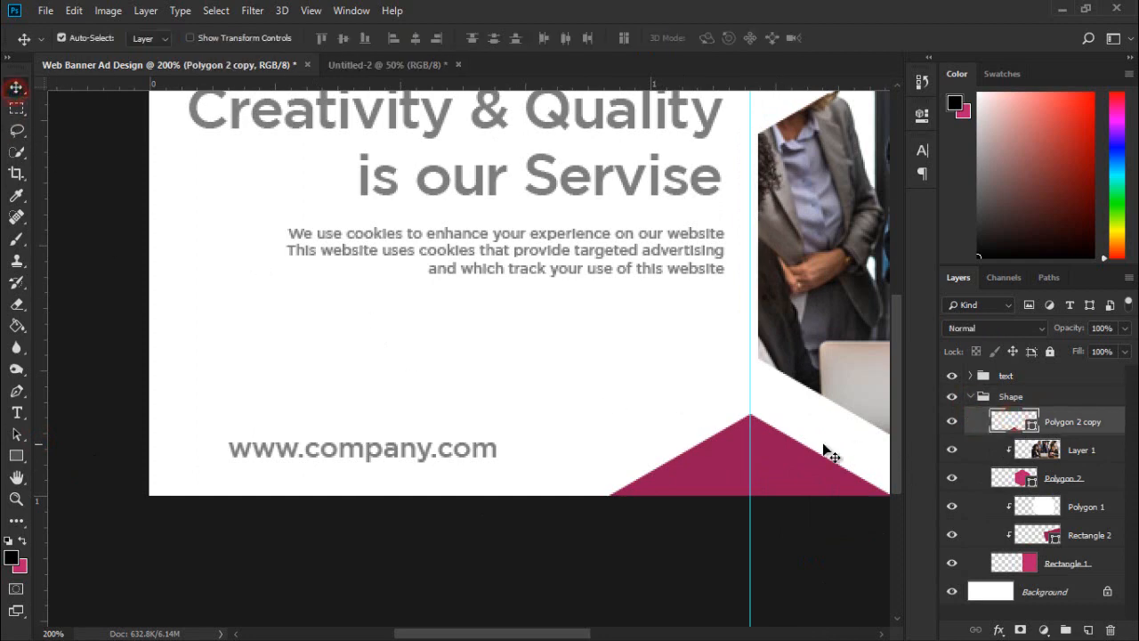
left_click_drag(792, 463, 758, 466)
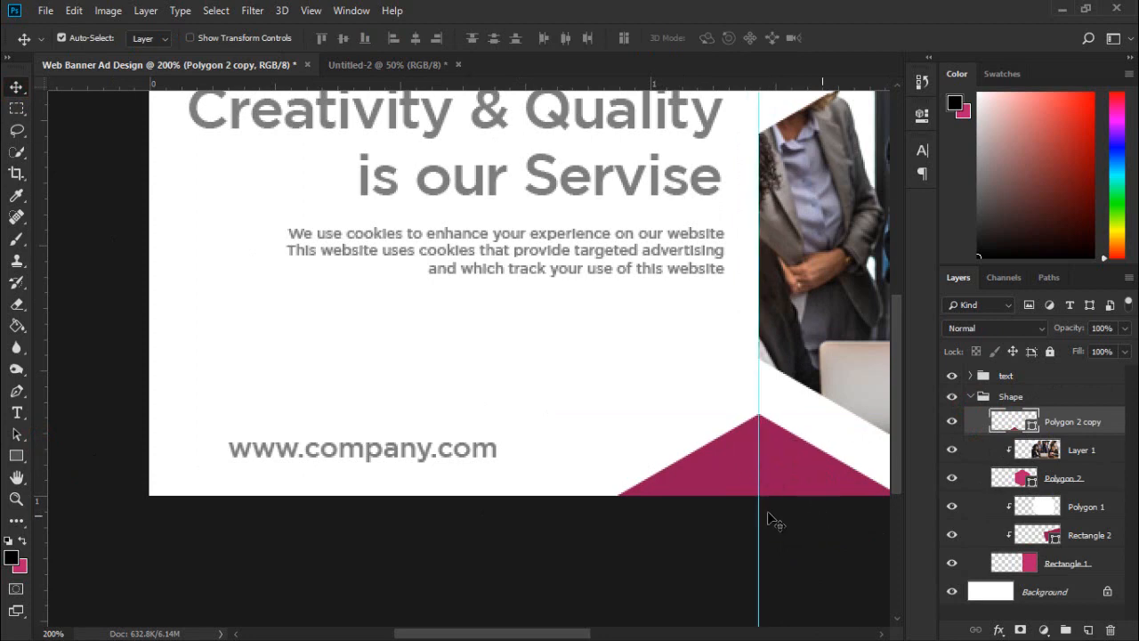
Add a horizontal guide at the dark pink apex and marquee-select the banner's bottom strip from its left edge to the vertical guide
left_click_drag(652, 86, 682, 412)
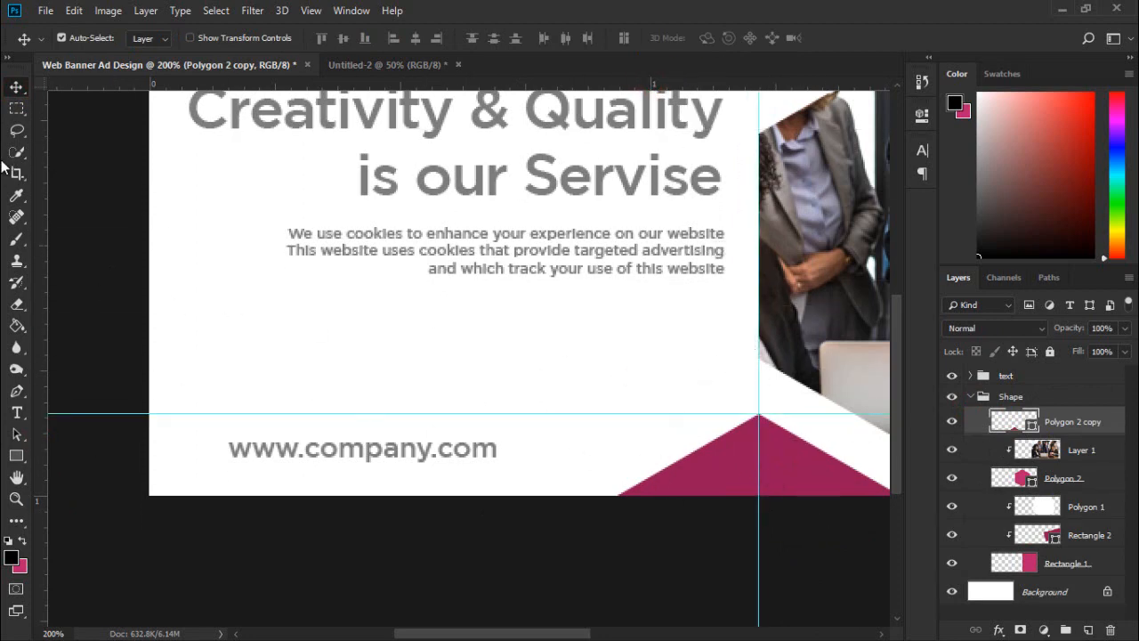
left_click(17, 107)
left_click_drag(154, 433, 759, 576)
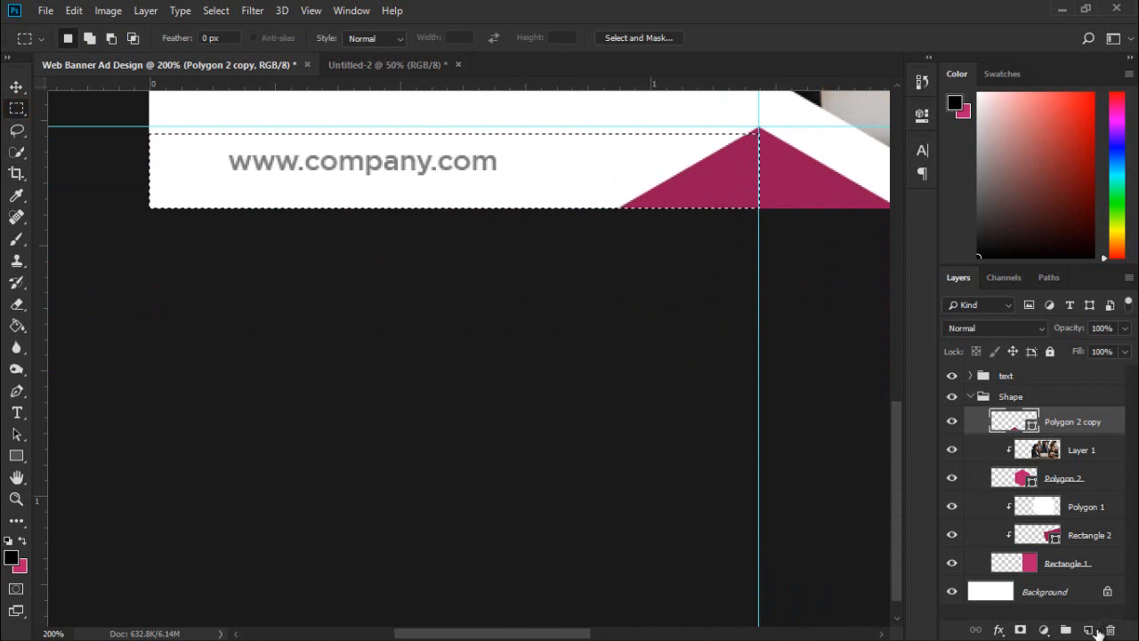
Add a new layer and place it directly beneath Polygon 2 copy in the Shape group
left_click(1088, 629)
left_click_drag(1057, 421, 1065, 454)
mouse_move(419, 297)
left_mouse_down()
mouse_move(448, 404)
mouse_move(433, 513)
left_mouse_up()
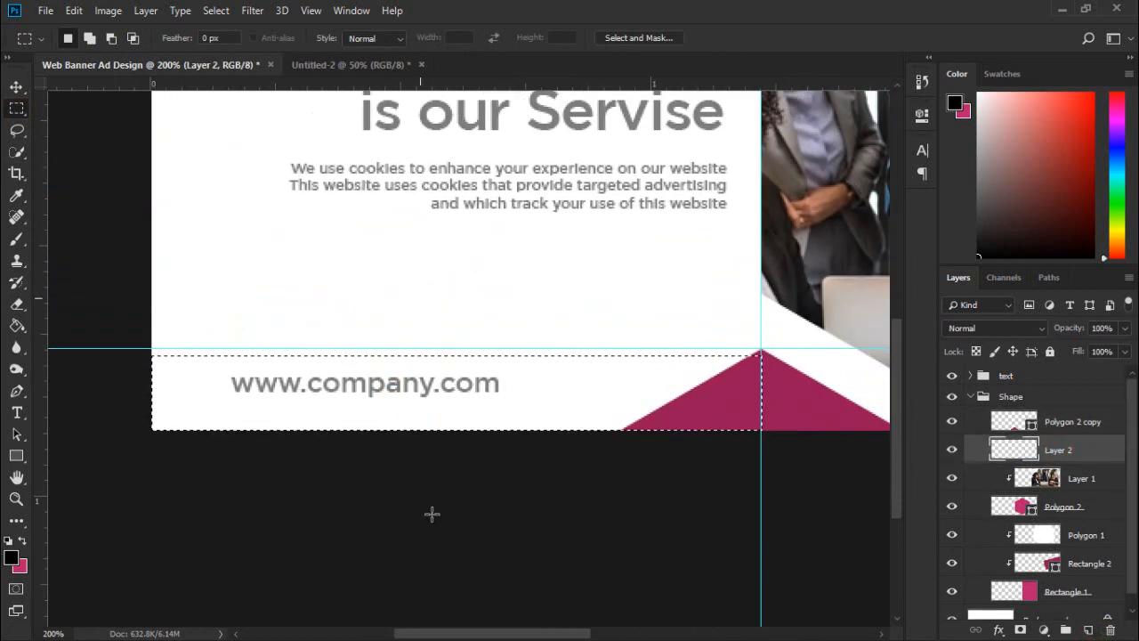
Fill the selected strip on the new layer with light grey c2c2c2 using the Paint Bucket, and deselect
left_click(17, 327)
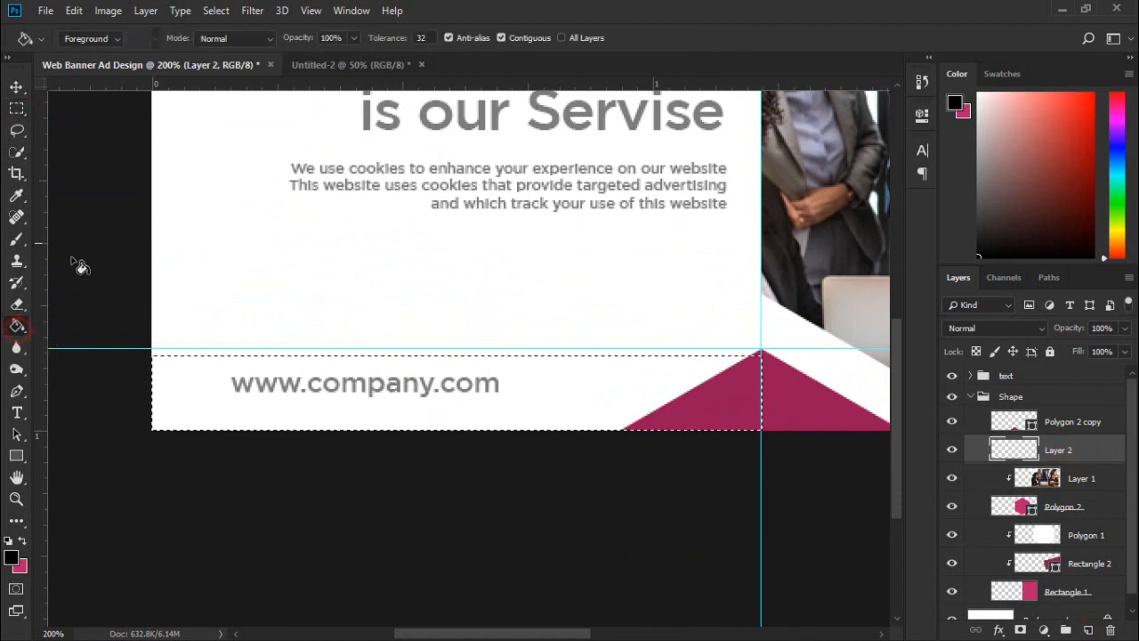
left_click(10, 557)
left_click(608, 194)
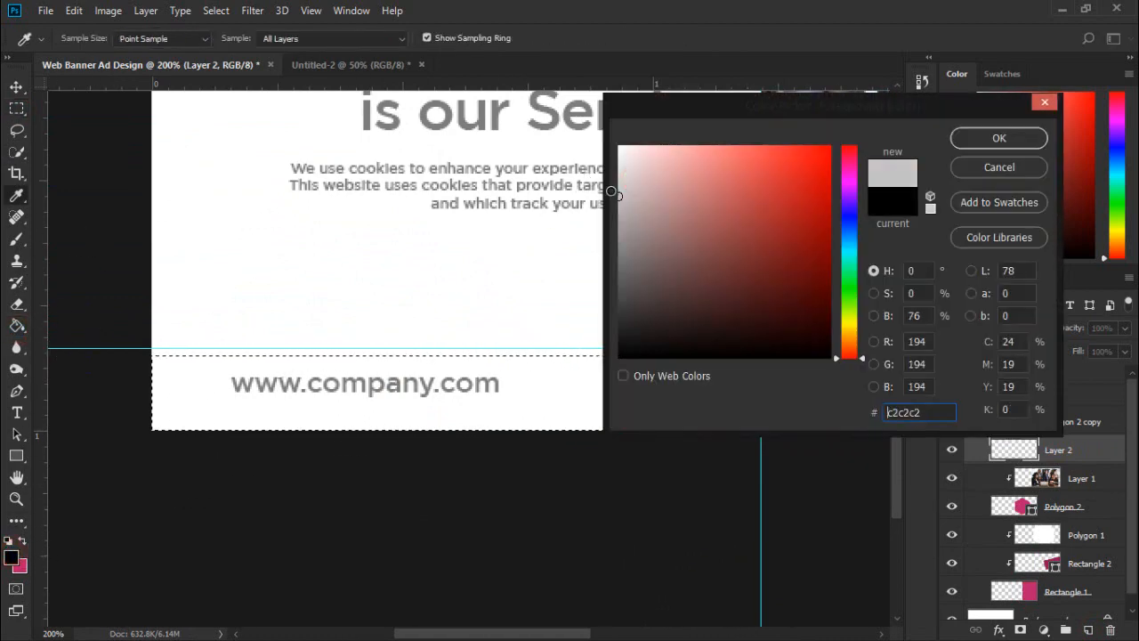
left_click(1000, 138)
left_click(540, 389)
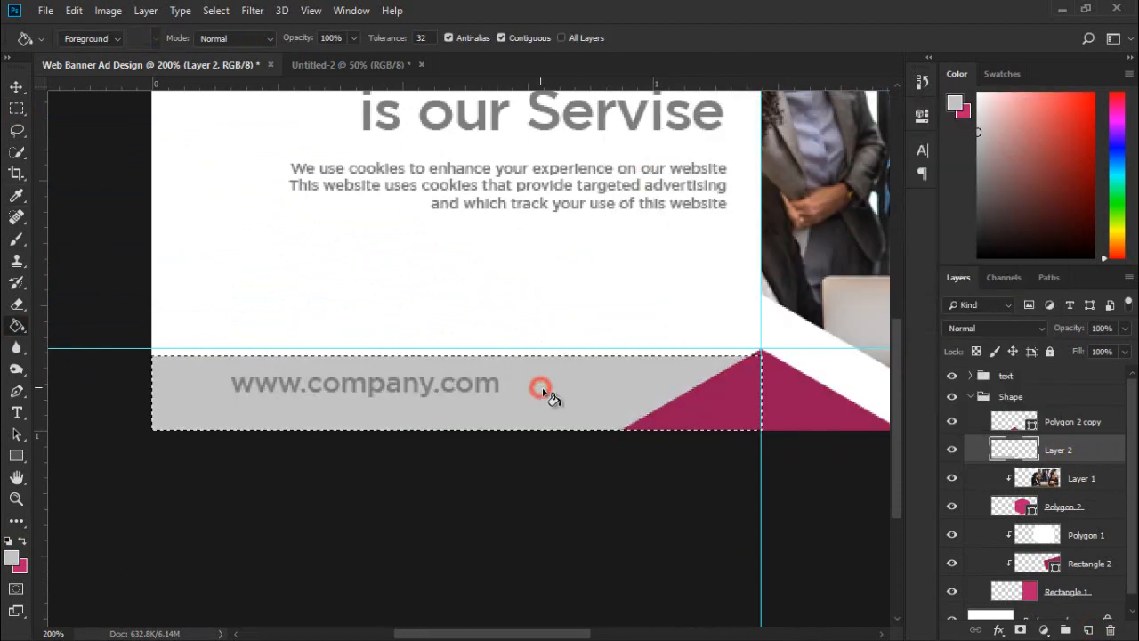
key("ctrl+d")
Stretch the grey strip's top edge up to the horizontal guide, at 108.89% height, and hide the transform controls
left_click(16, 87)
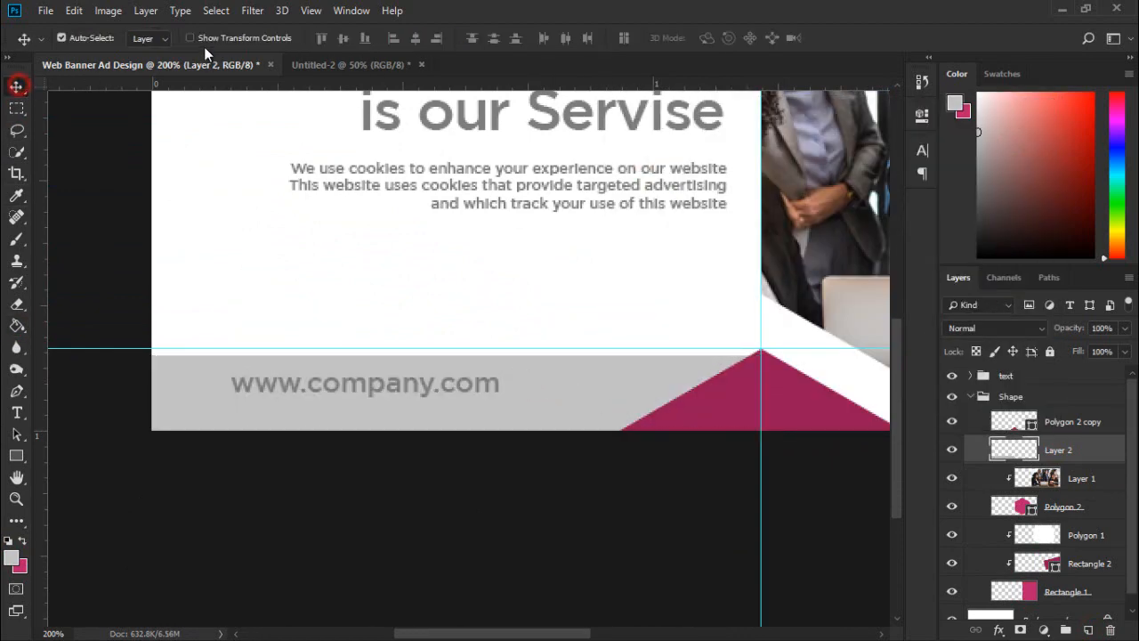
left_click(221, 38)
left_click_drag(454, 355, 457, 349)
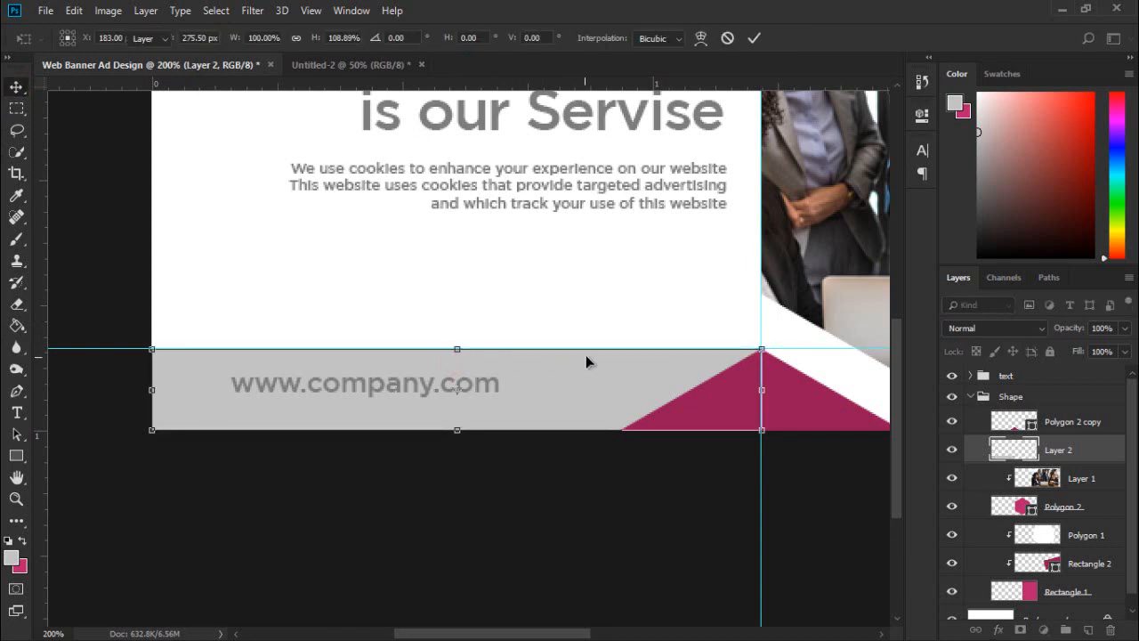
key("Return")
left_click(266, 38)
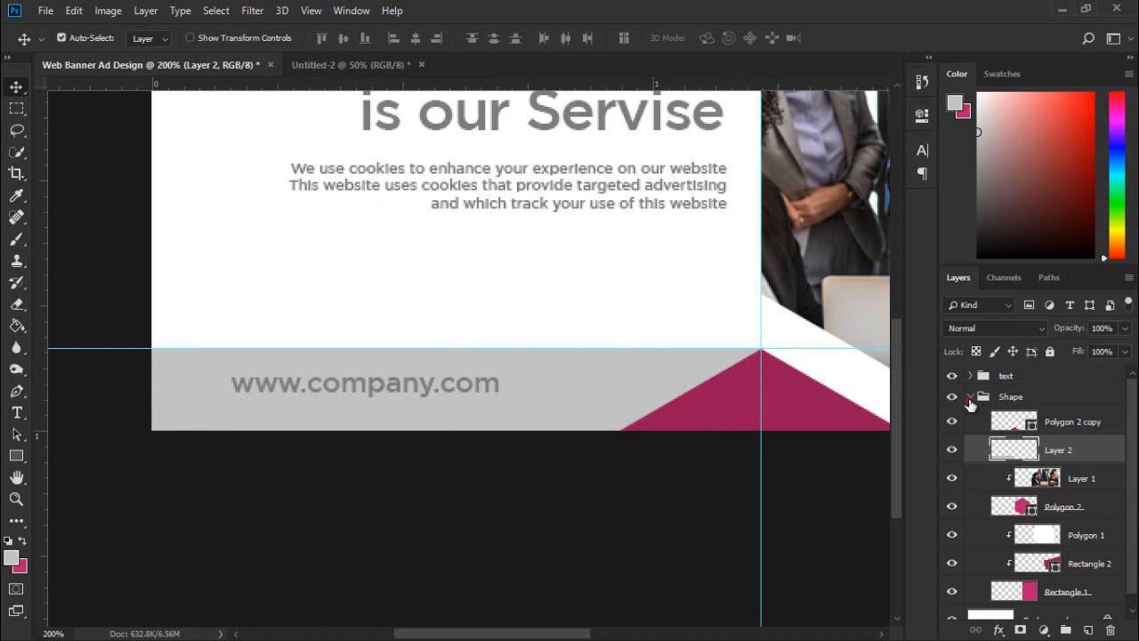
left_click(970, 397)
left_click(990, 379)
left_click(971, 376)
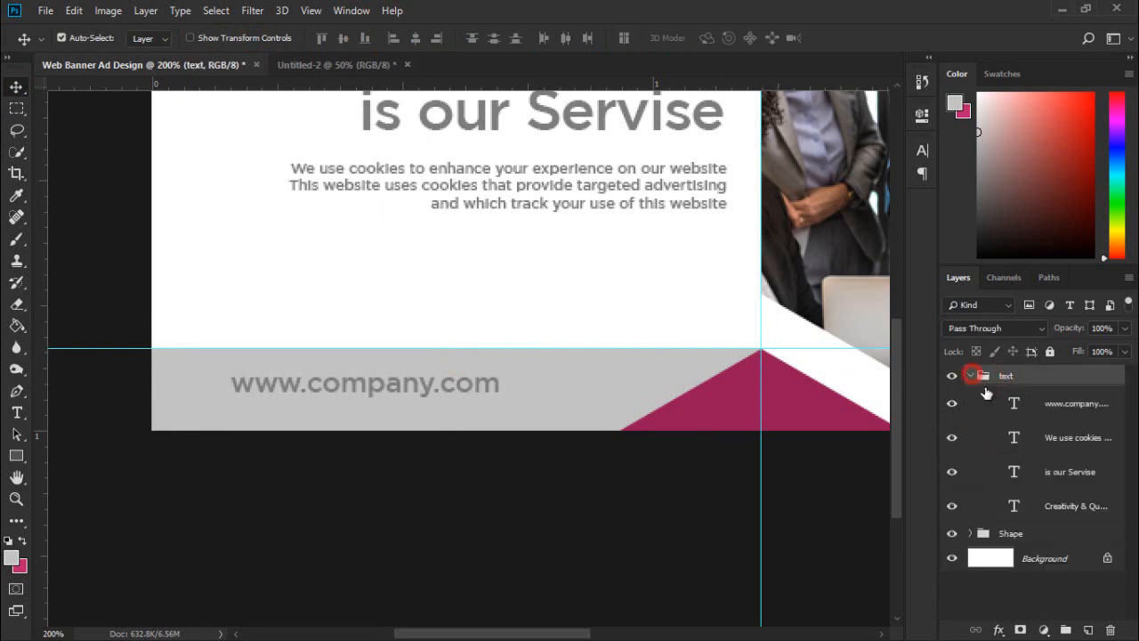
left_click(1063, 513)
left_click(1064, 410)
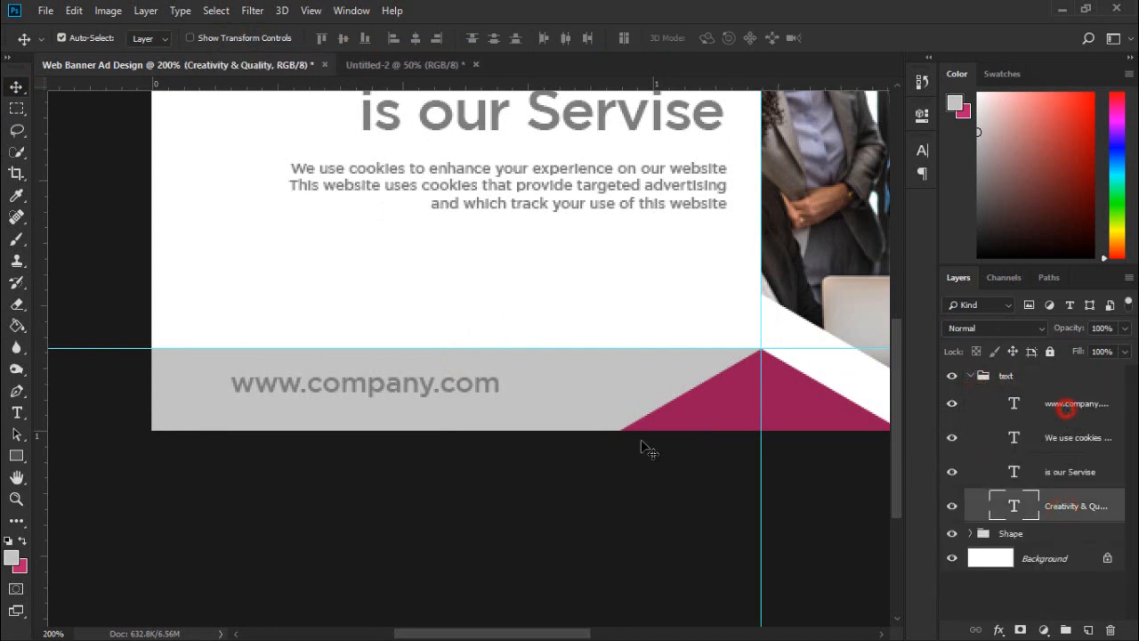
left_click_drag(489, 392, 555, 403)
scroll(583, 347, "up", 3)
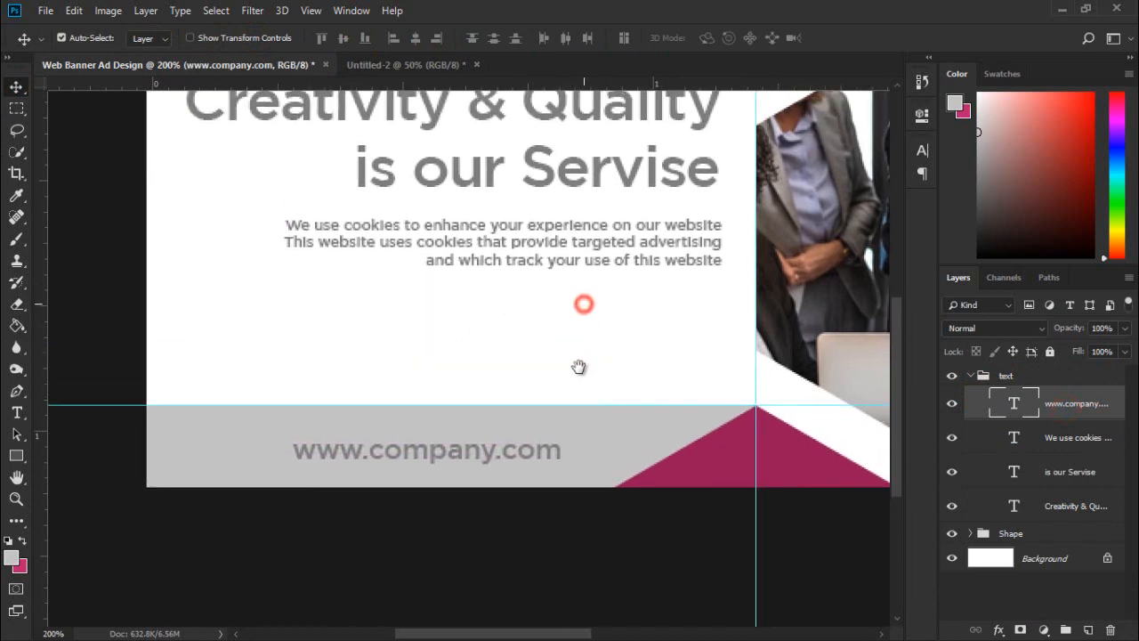
left_click_drag(552, 474, 568, 471)
Select both headline lines and the paragraph text layers, and shift them together slightly to the left
left_click_drag(633, 321, 634, 389)
left_click_drag(637, 323, 661, 394)
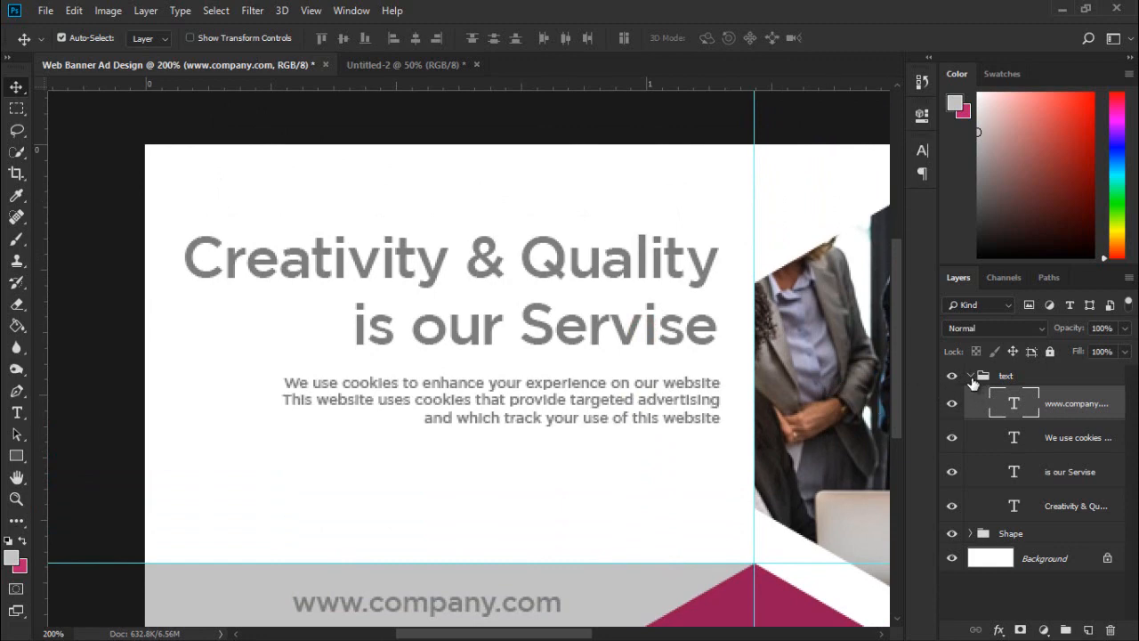
left_click(1053, 477, "shift")
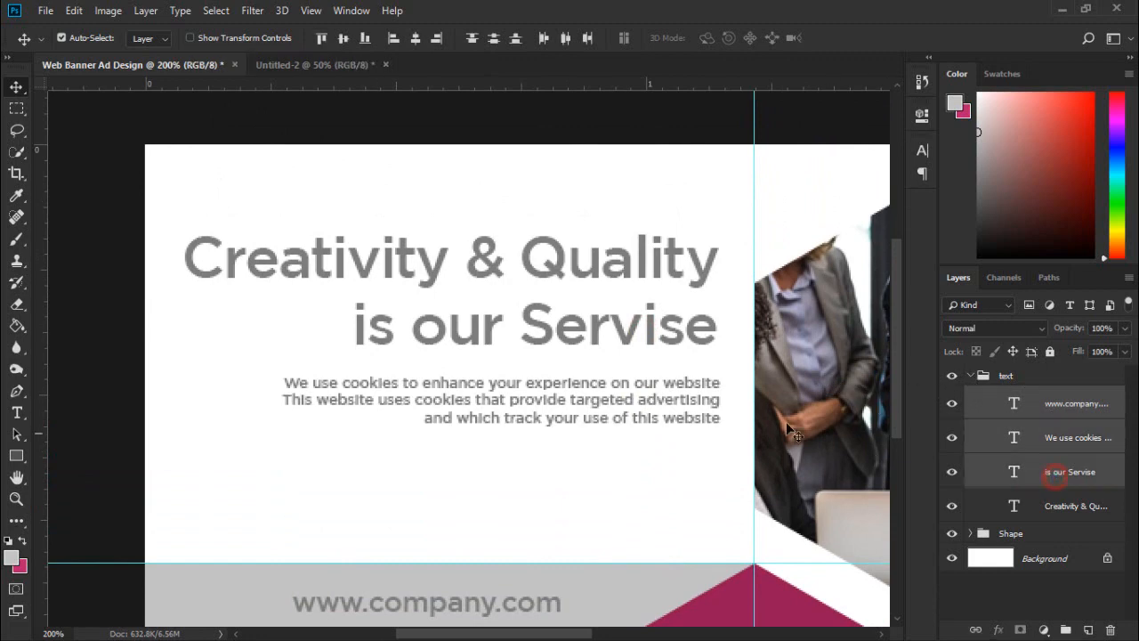
left_click(1041, 438)
left_click(1053, 512, "shift")
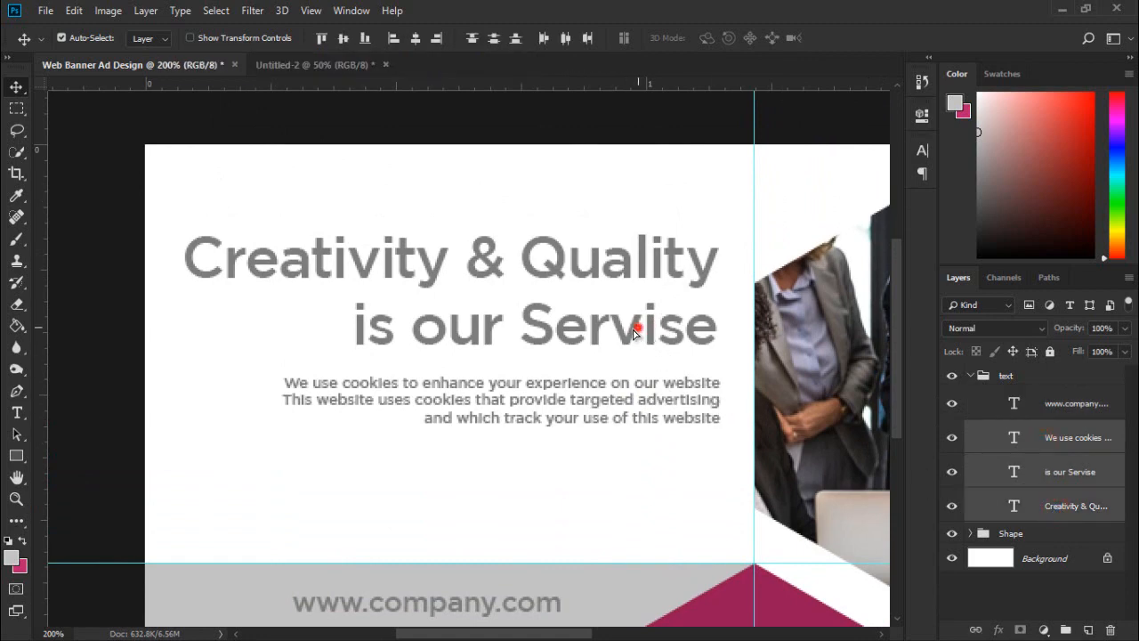
left_click(1028, 474, "ctrl")
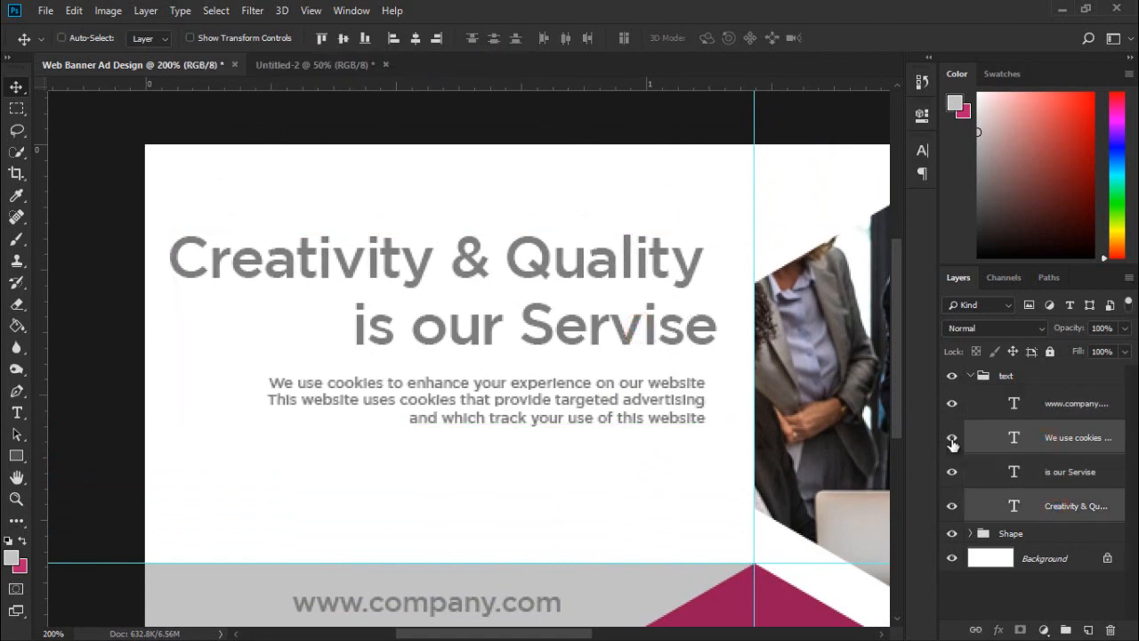
left_click(1047, 479, "shift")
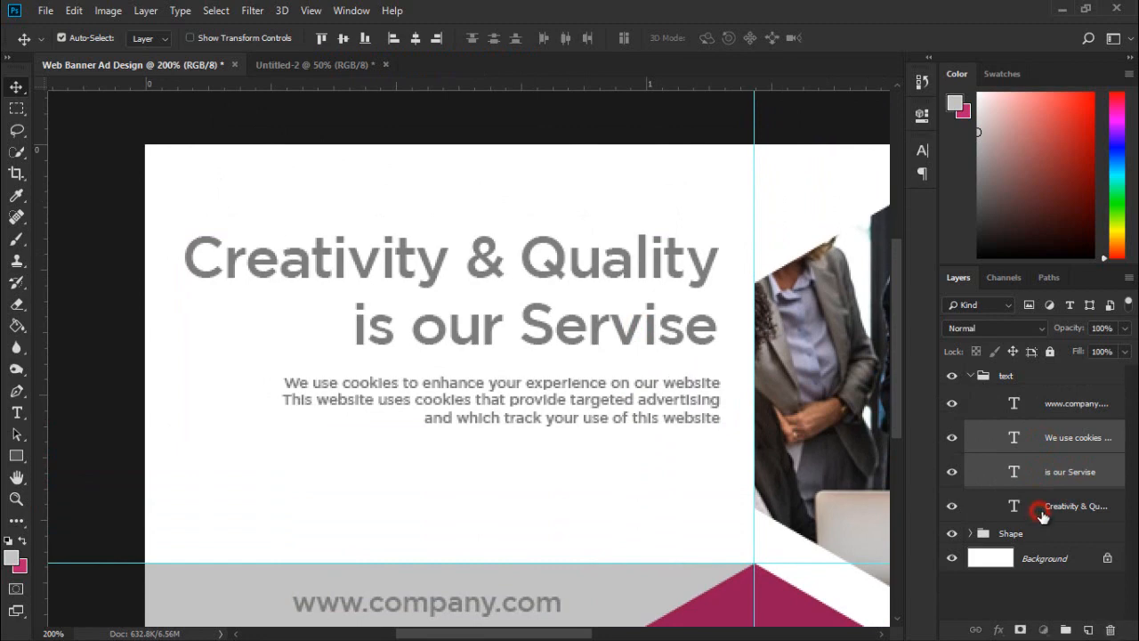
left_click(1038, 511, "ctrl")
mouse_move(706, 337)
left_mouse_down()
mouse_move(690, 345)
mouse_move(699, 356)
left_mouse_up()
key("ctrl+minus")
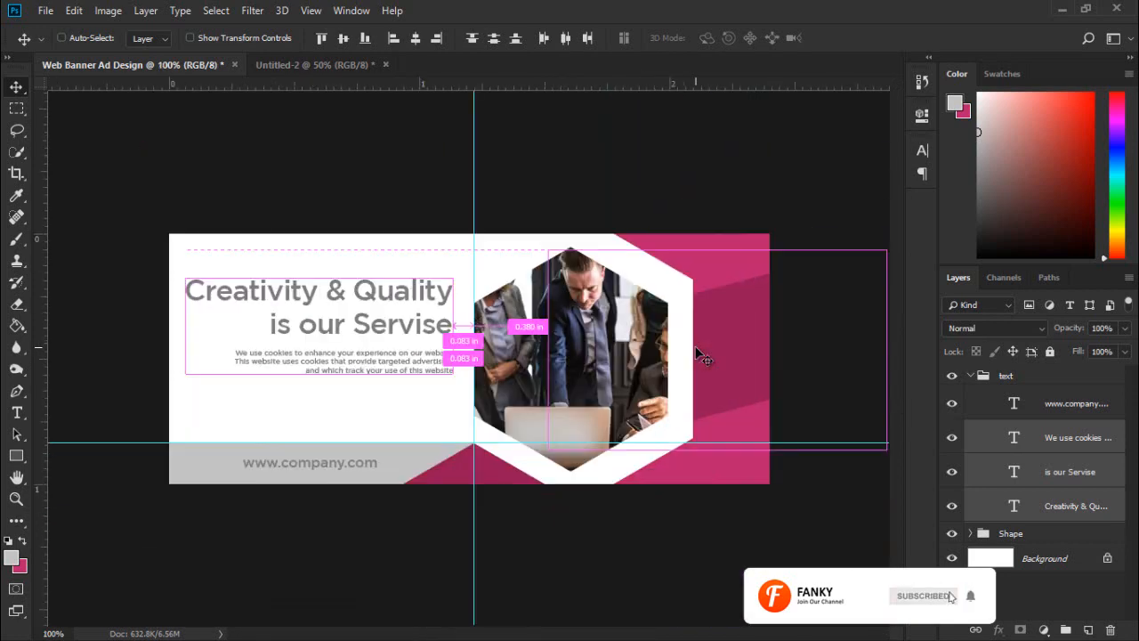
Bring the Logo group from Untitled-2 into the Web Banner Ad Design document and place it on the dark pink triangle
left_click(282, 65)
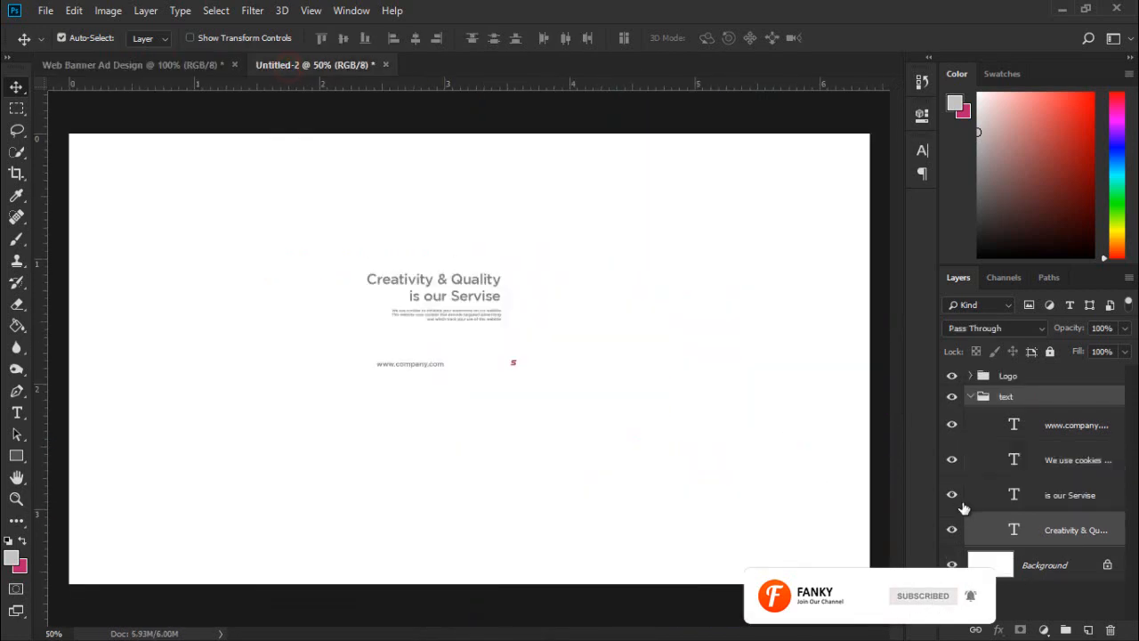
left_click(1003, 378)
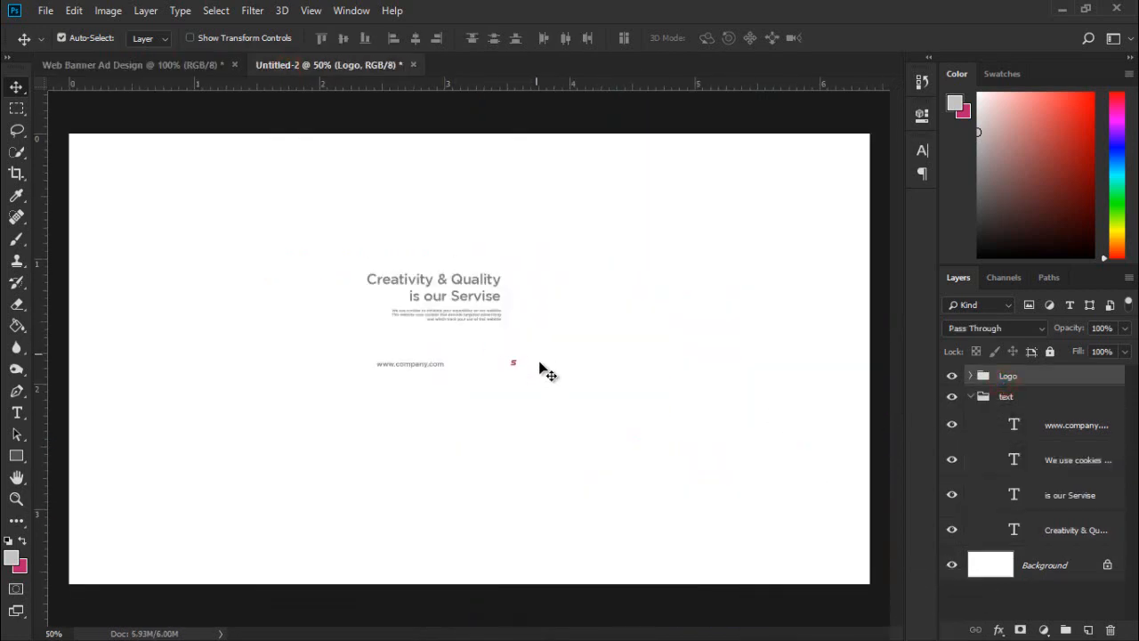
left_click_drag(516, 367, 292, 229)
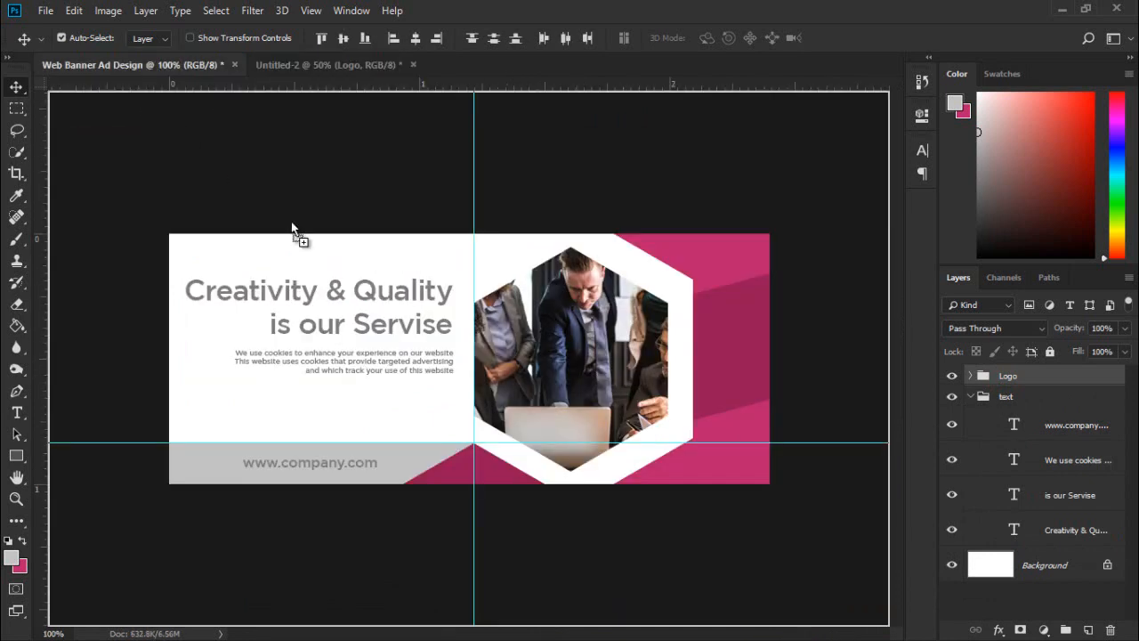
left_click_drag(470, 465, 475, 462)
key("ctrl+z")
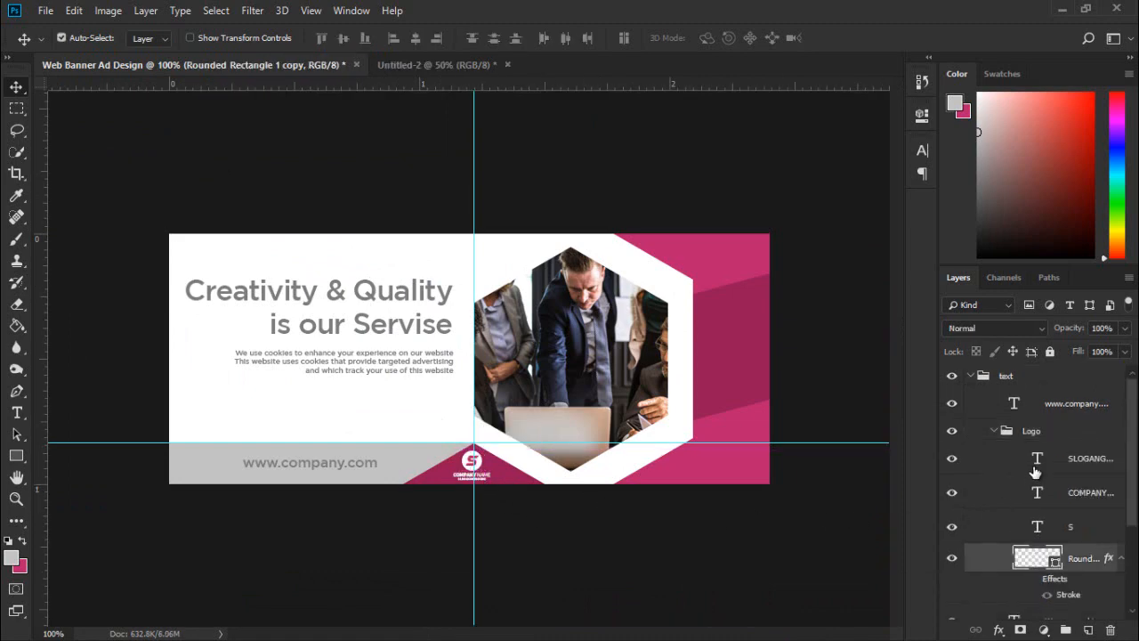
Collapse the Logo group and move it out of the text group to the top of the layer stack
scroll(1041, 563, "down", 3)
scroll(1023, 552, "up", 3)
left_click(993, 433)
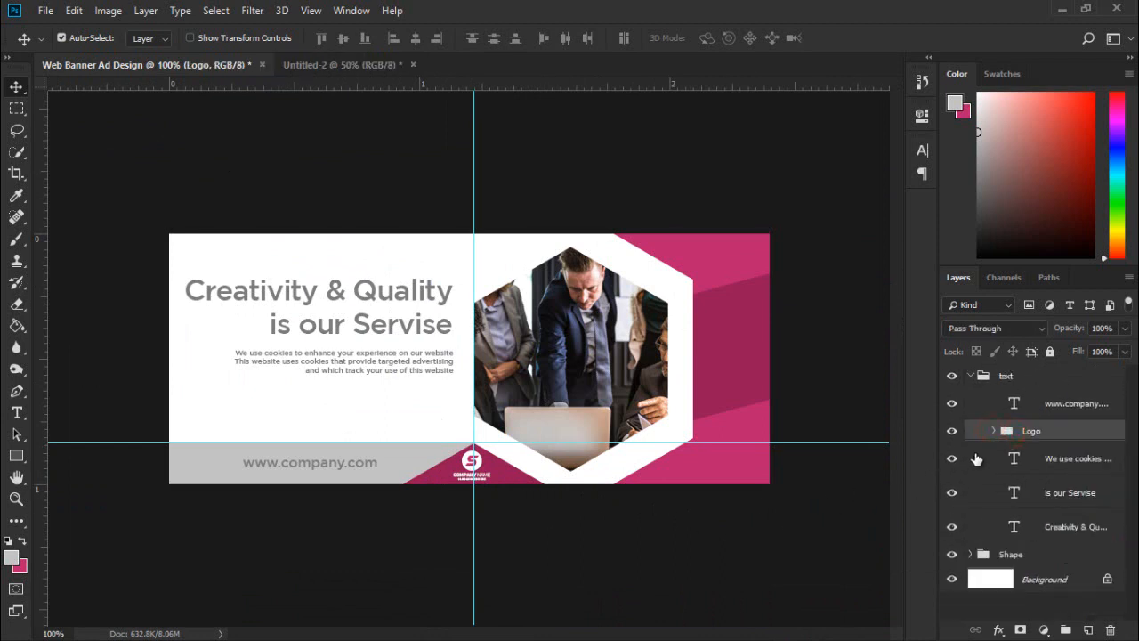
left_click_drag(1053, 436, 1046, 369)
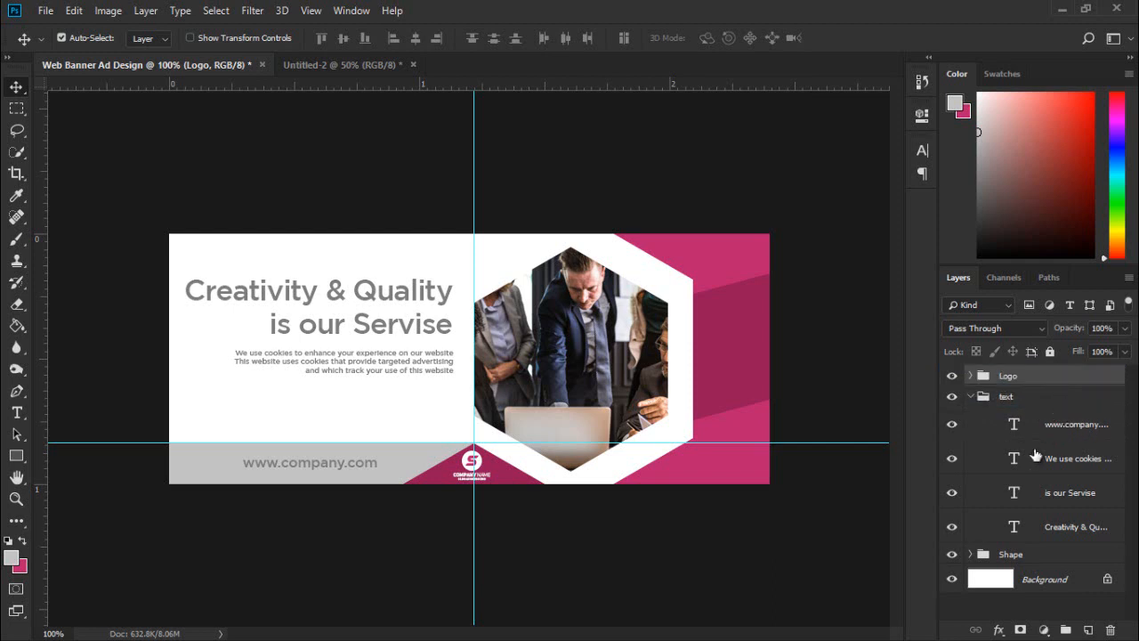
left_click(473, 461, "ctrl")
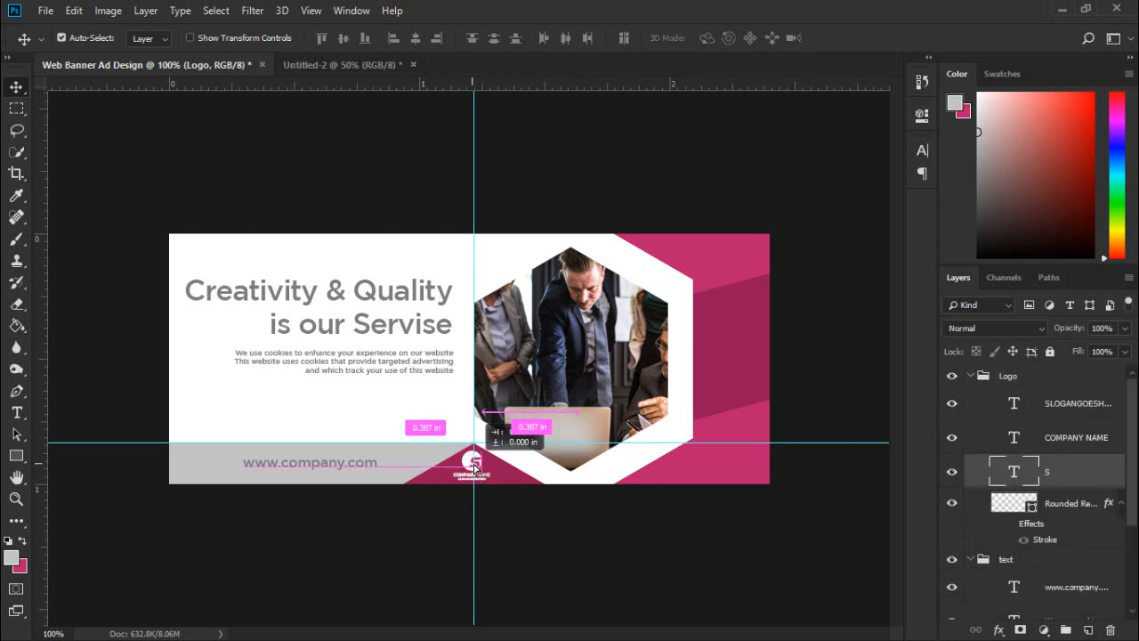
key("ctrl+z")
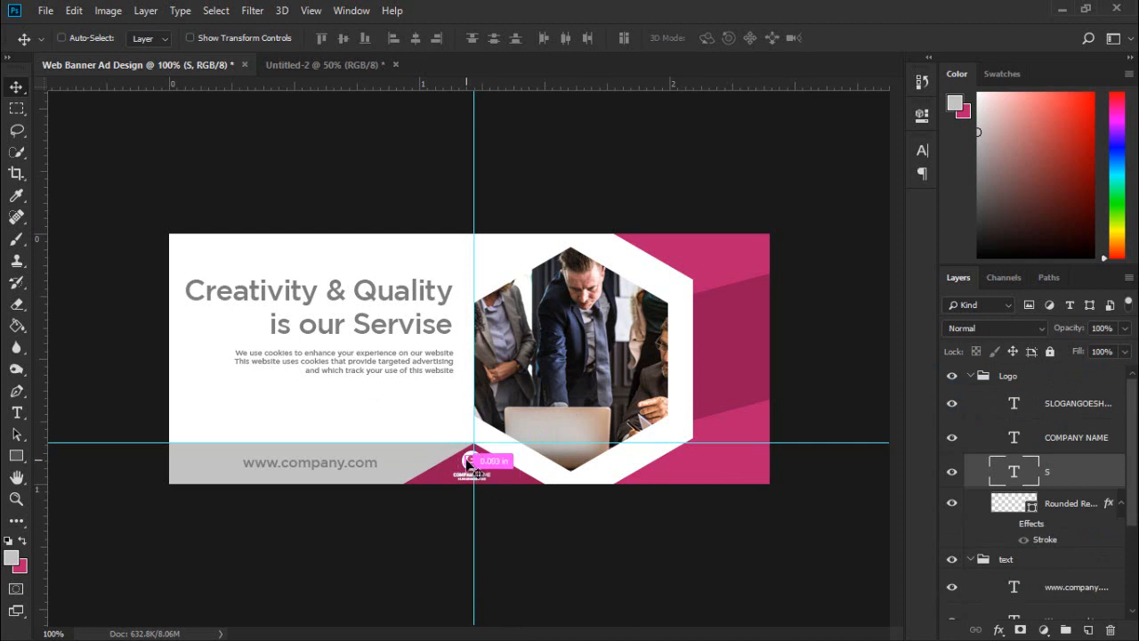
left_click_drag(466, 461, 472, 460)
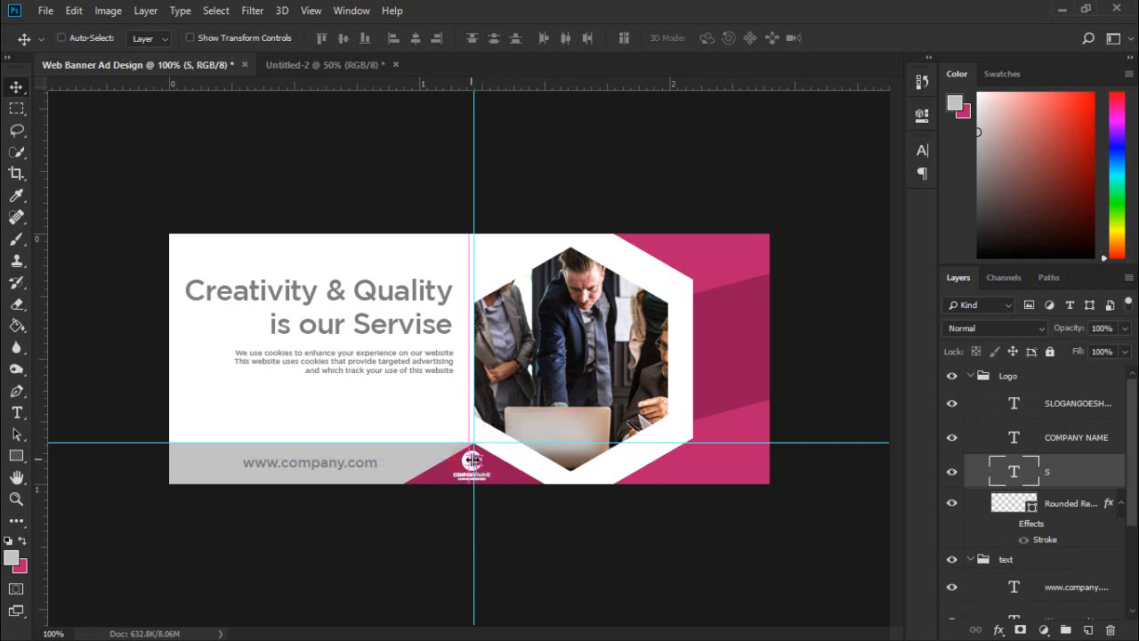
Collapse the Logo group and nudge it slightly right and down so it centres on the vertical guide
left_click(972, 379)
left_click(971, 377)
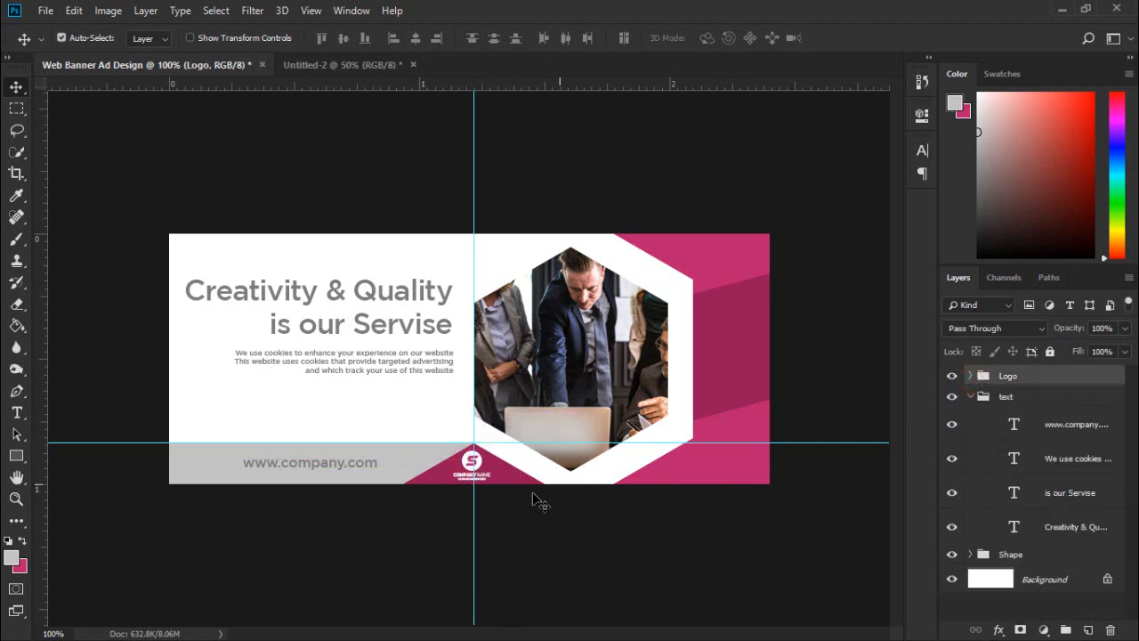
left_click_drag(469, 466, 470, 469)
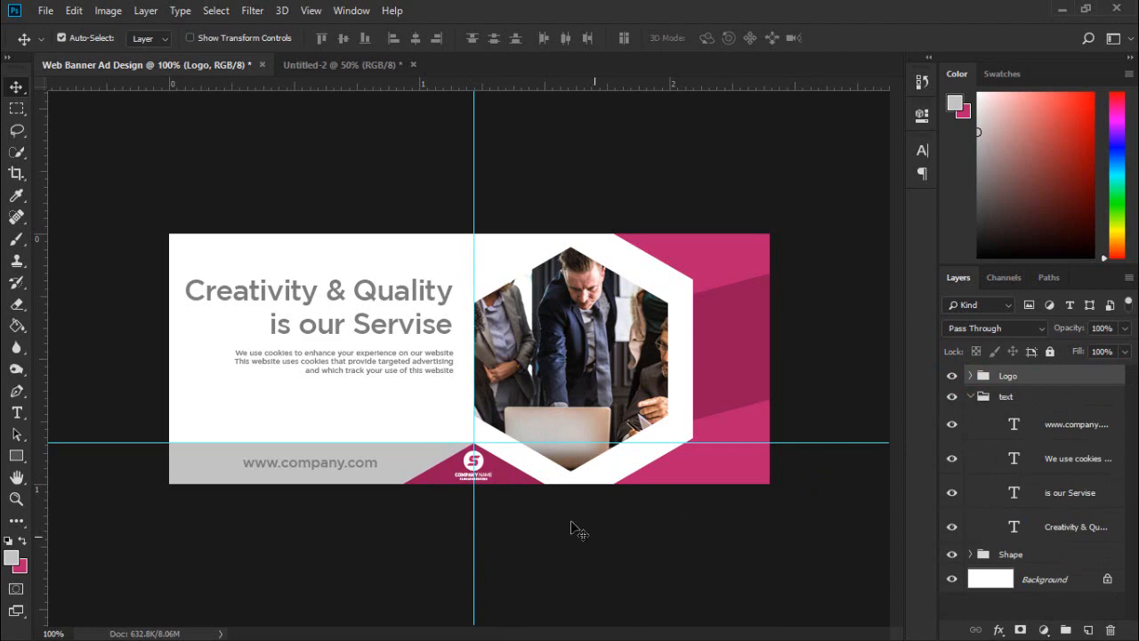
Clear all guides from the banner and collapse the text group
left_click(310, 11)
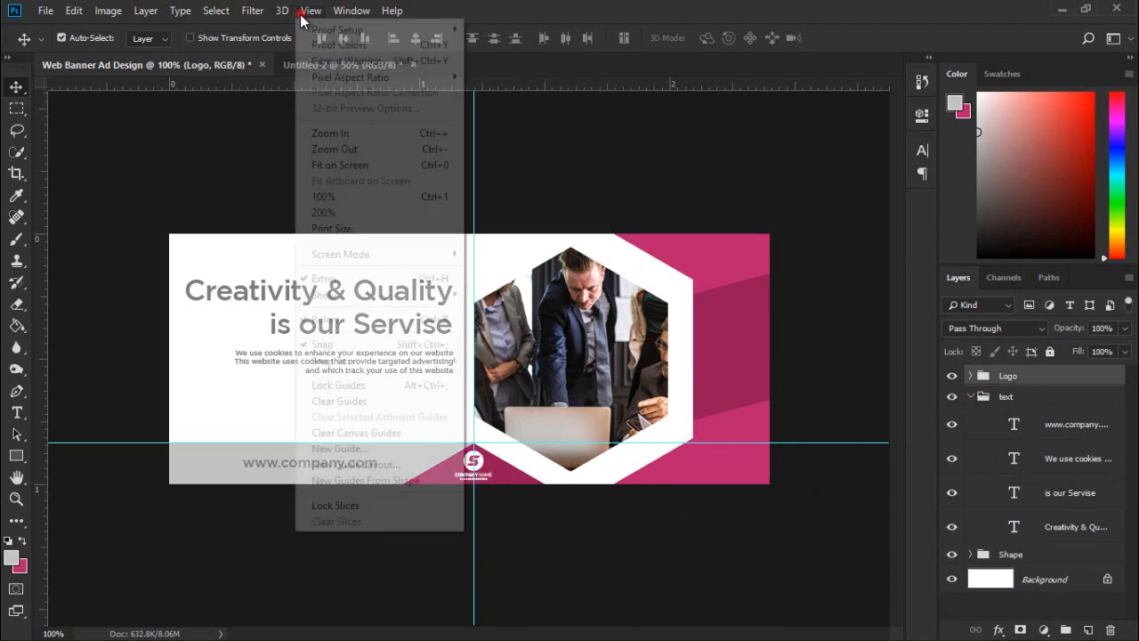
left_click(384, 401)
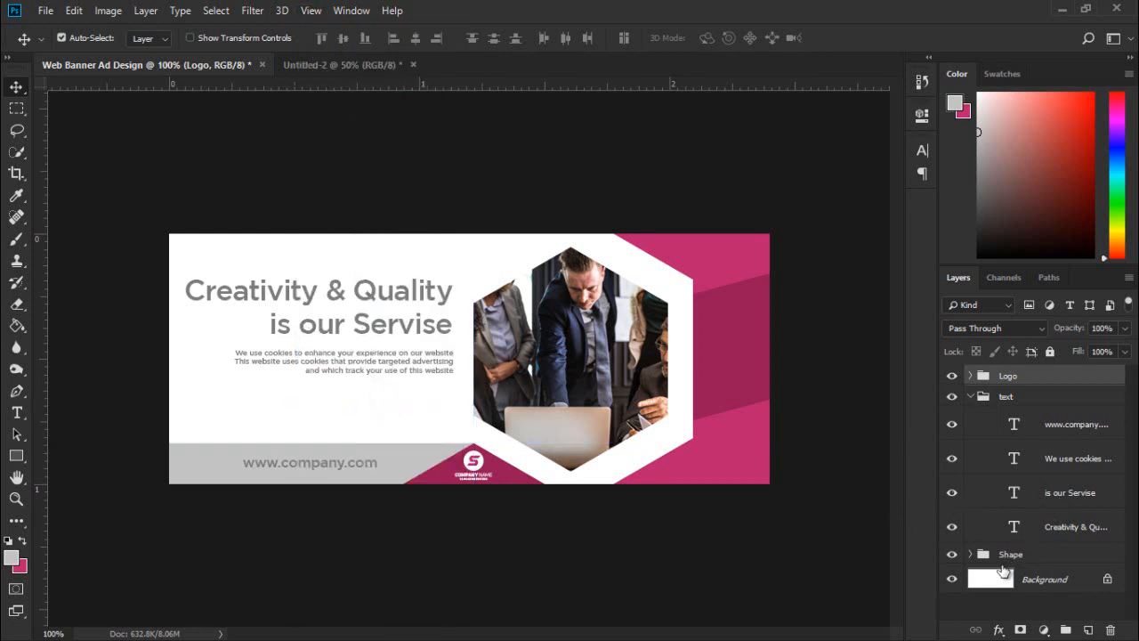
left_click(973, 397)
Duplicate all layers in the Shape group, from Polygon 2 copy to Rectangle 1, and merge the duplicates into one layer
left_click(967, 420)
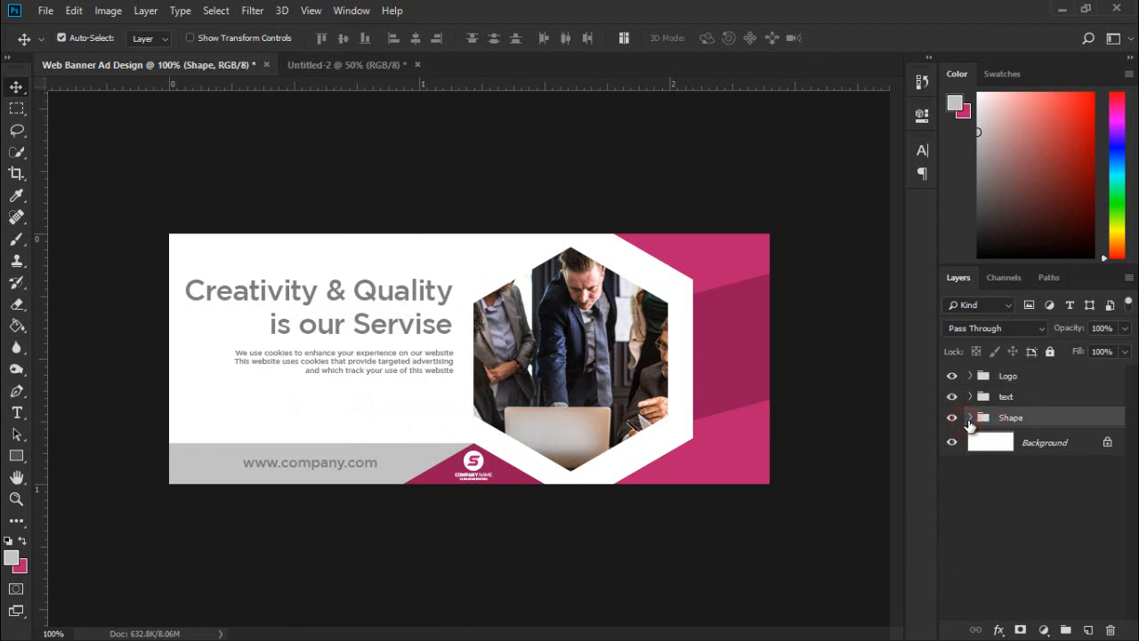
left_click(969, 418)
scroll(1007, 495, "down", 1)
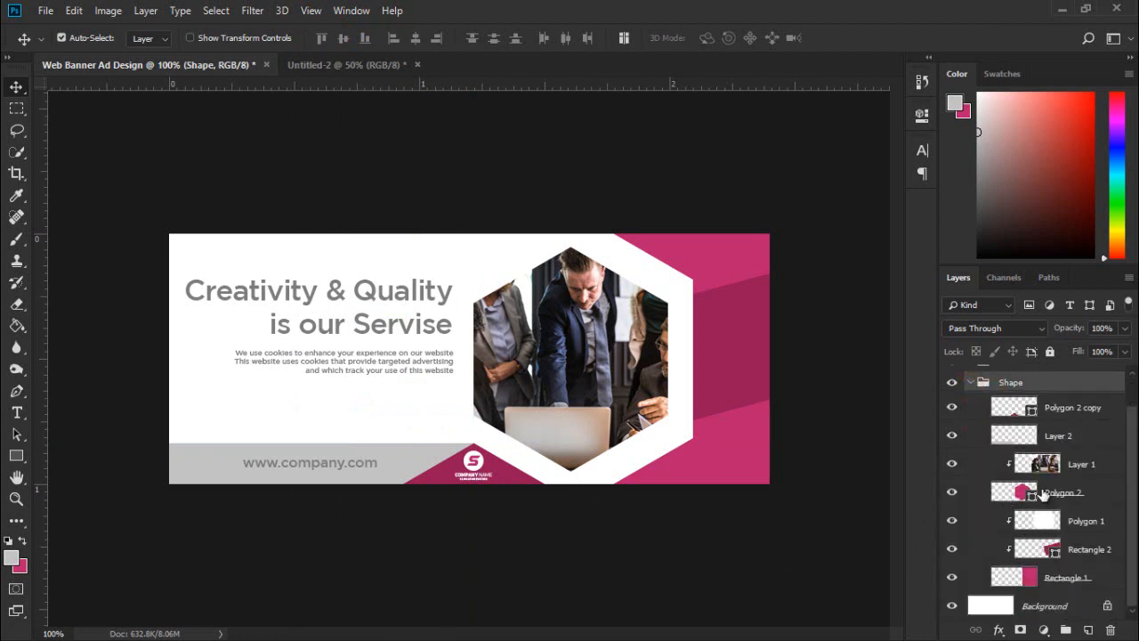
left_click(1060, 413)
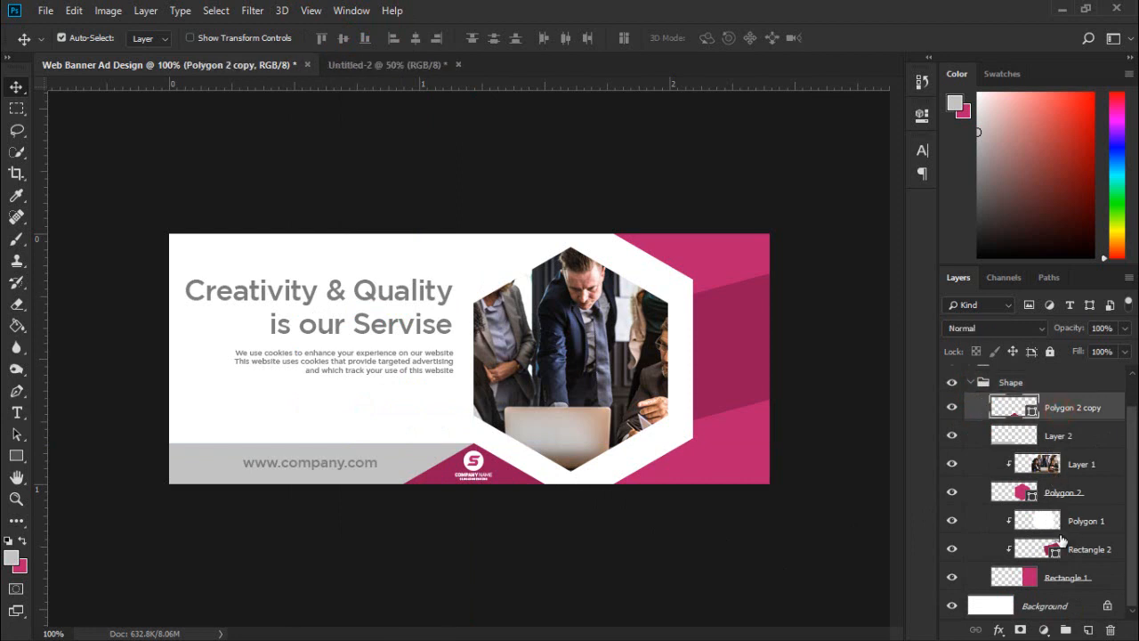
left_click(1055, 578)
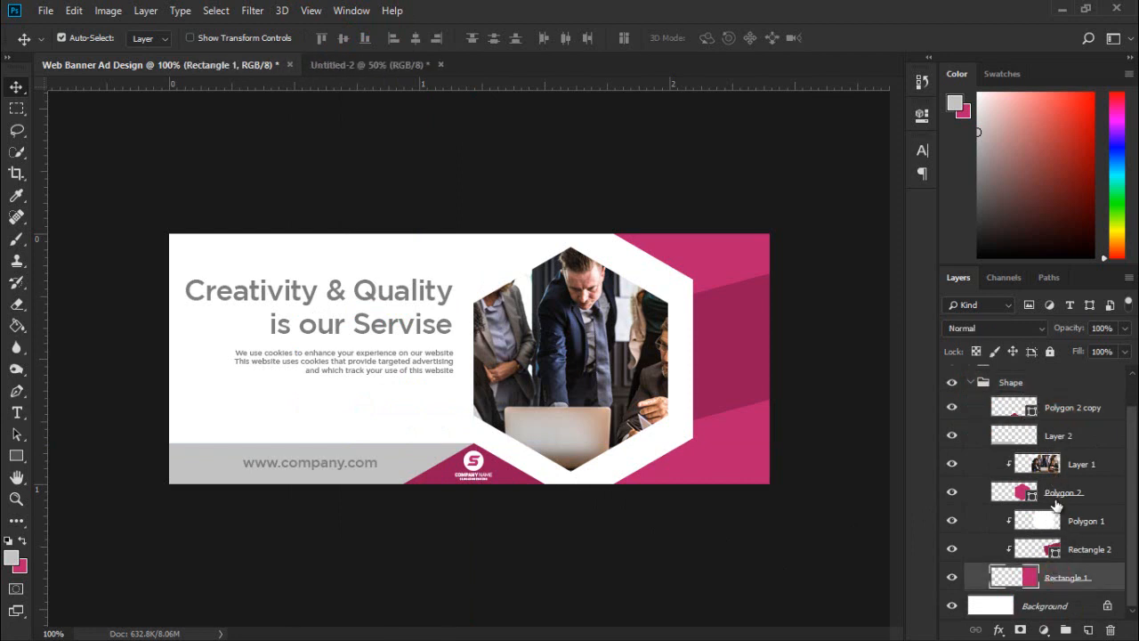
left_click(1053, 416, "shift")
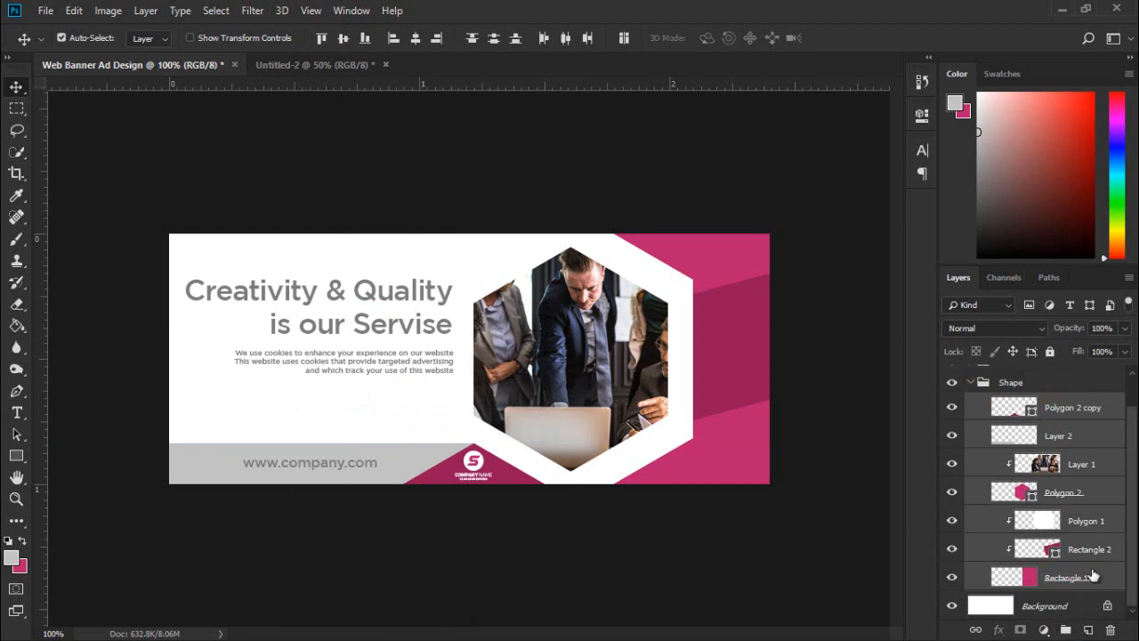
key("ctrl+j")
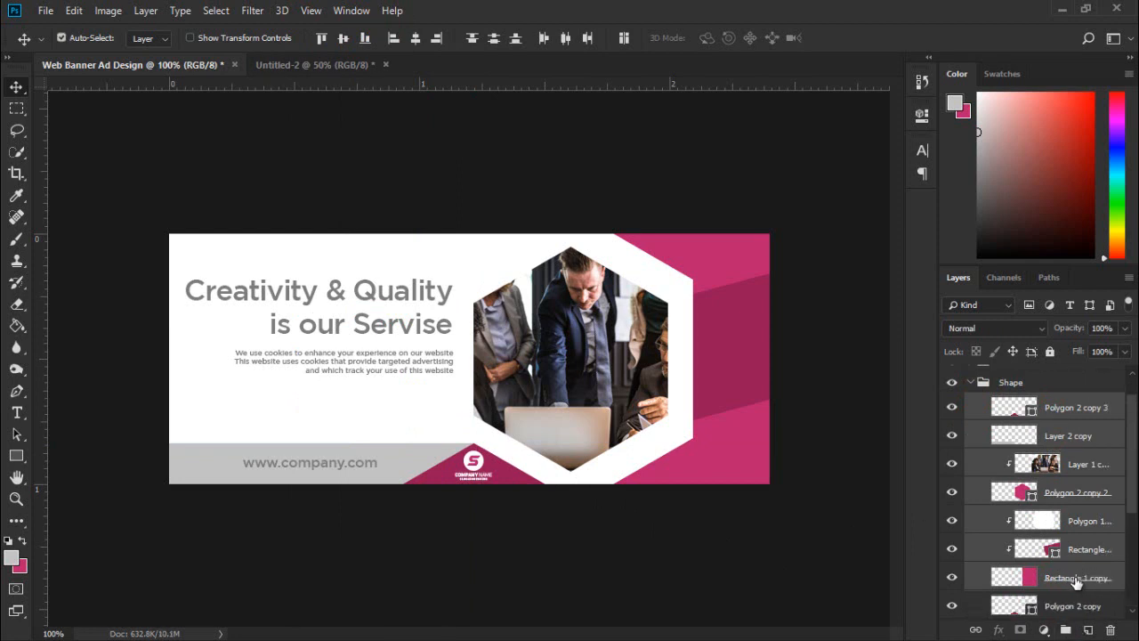
key("ctrl+e")
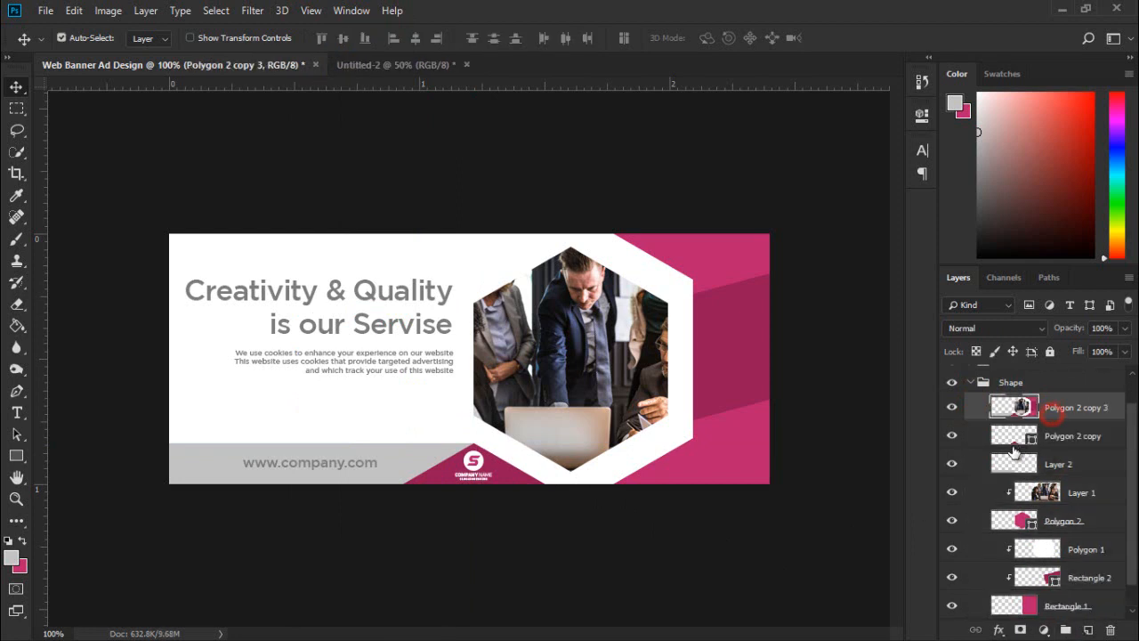
Preview a Hue/Saturation hue shift of -33 on the merged artwork layer, and cancel the adjustment
left_click(107, 10)
mouse_move(167, 56)
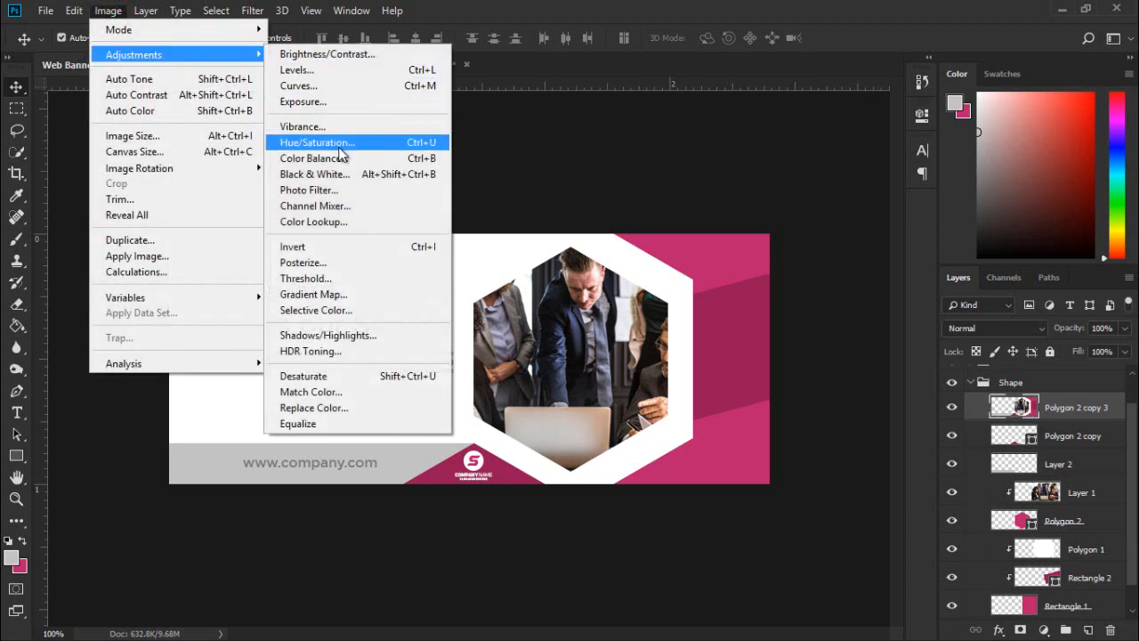
left_click(341, 150)
left_click(833, 253)
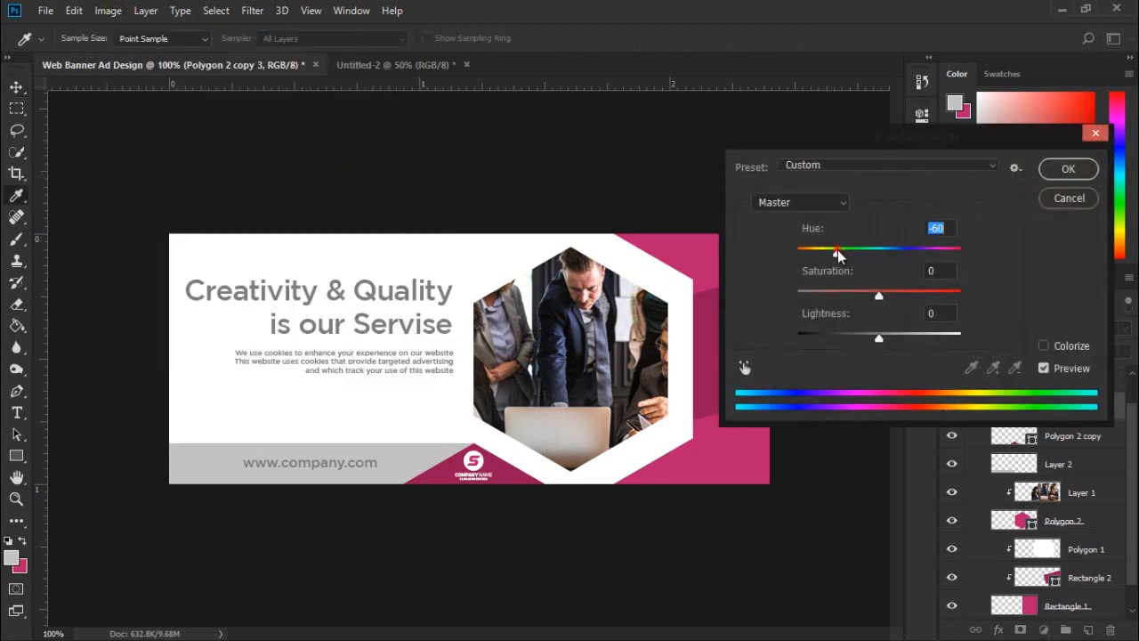
left_click_drag(834, 257, 859, 265)
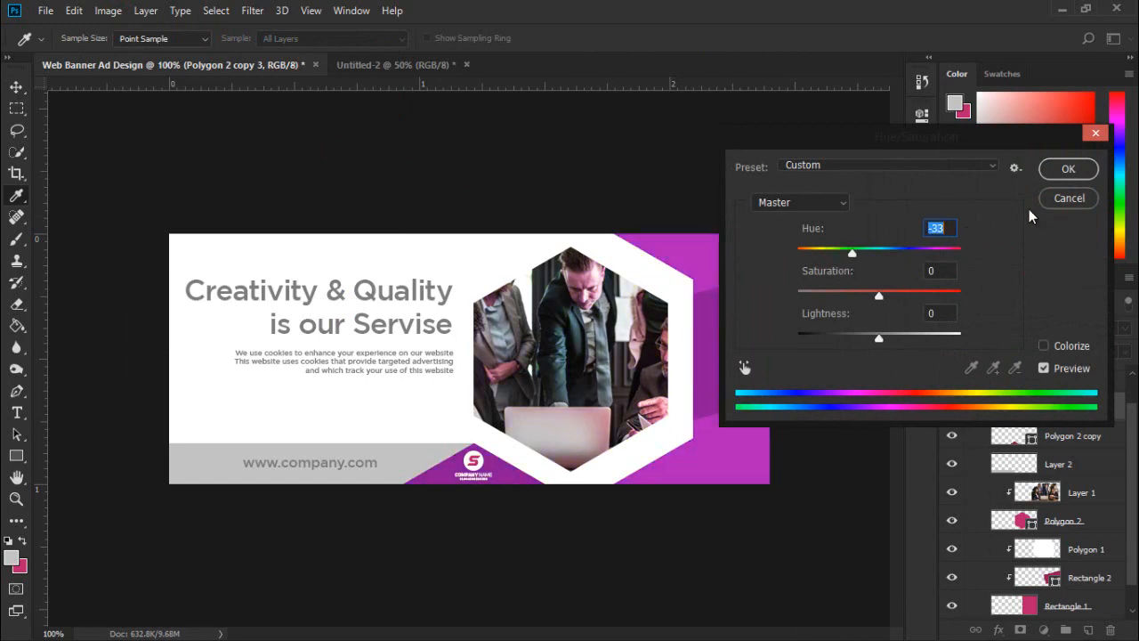
left_click(1055, 205)
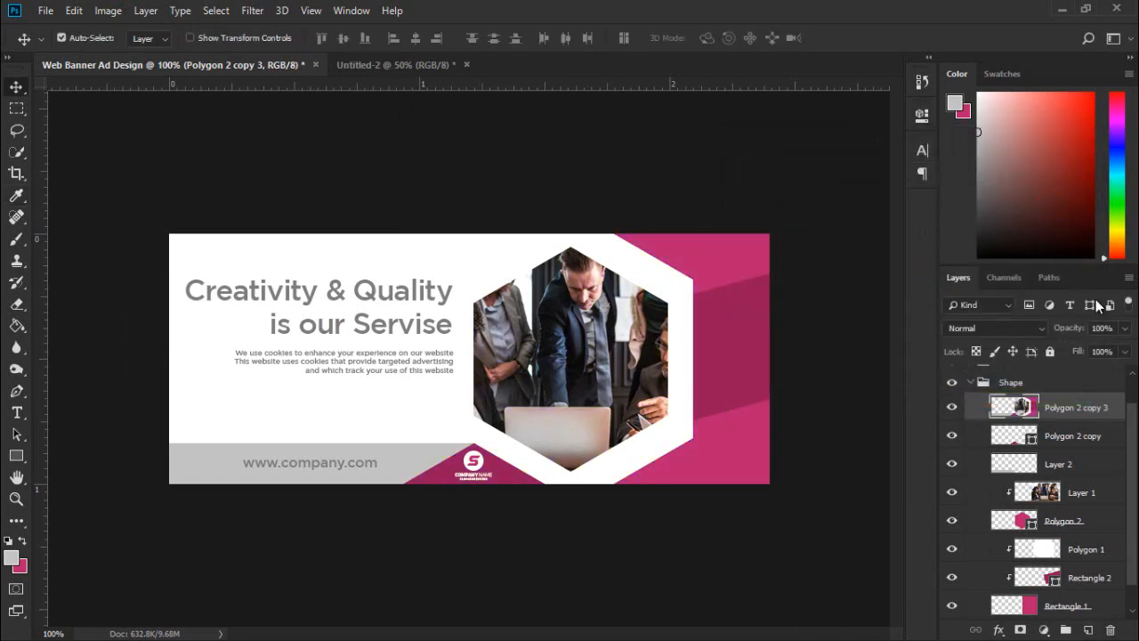
Delete the merged artwork layer and collapse the Shape group
key("Delete")
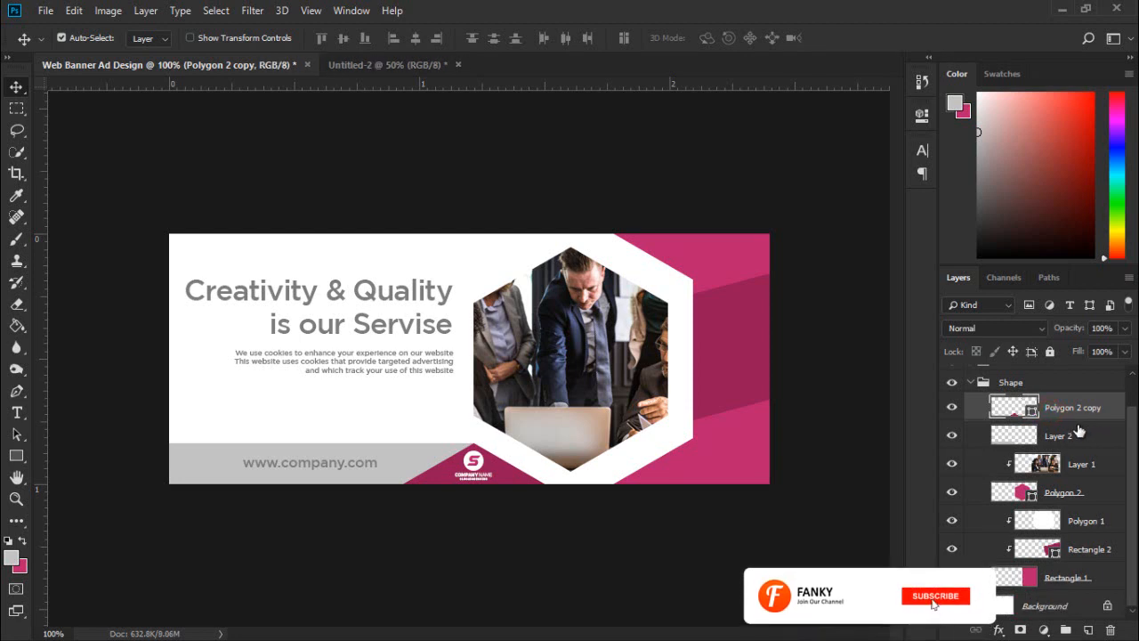
scroll(1075, 432, "up", 2)
left_click(971, 417)
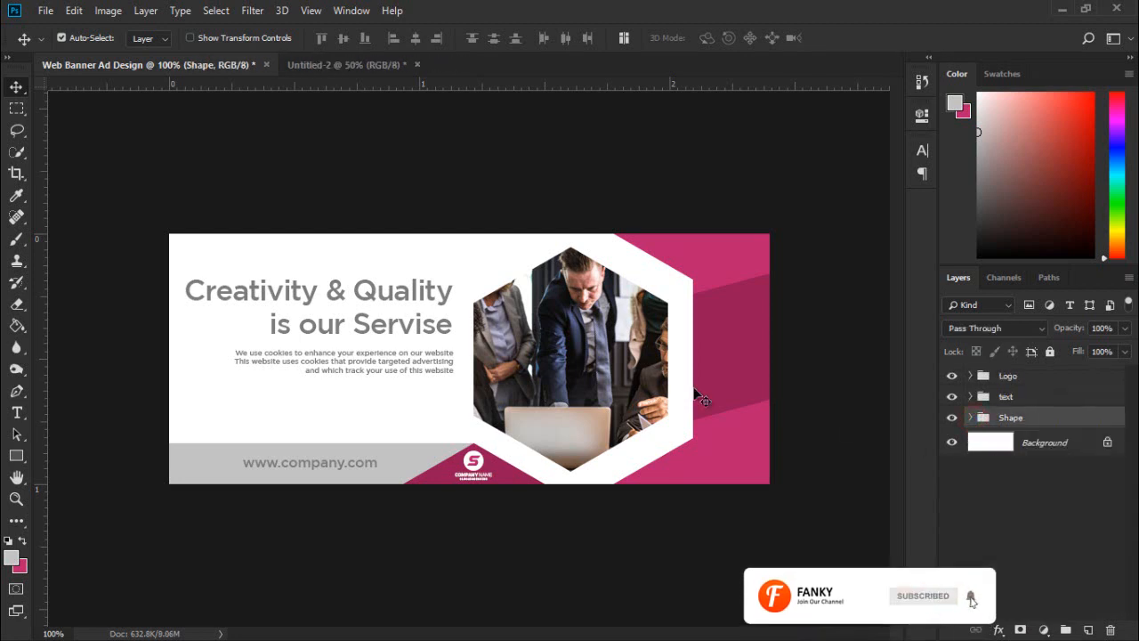